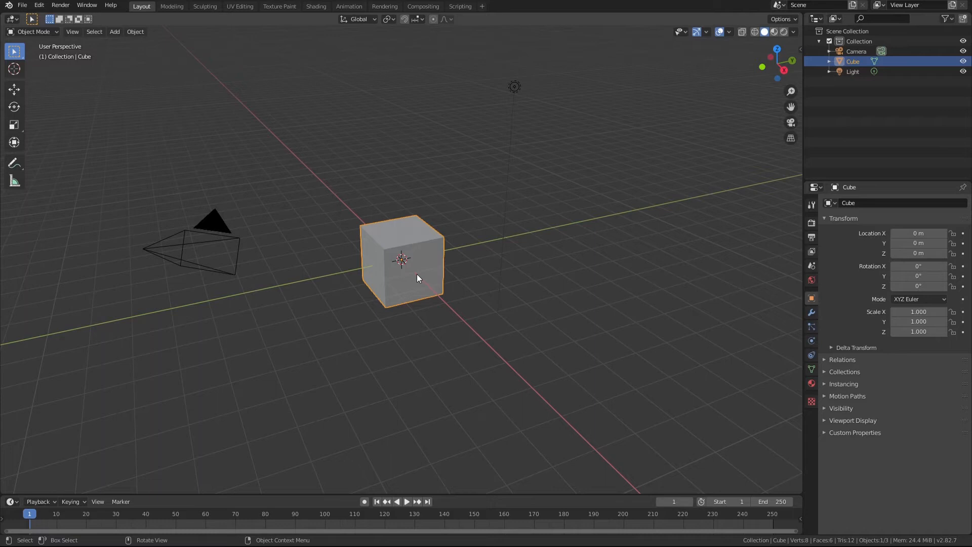
# Bevel the whole cube in Edit Mode with Clamp Overlap on to form an octahedron, and merge its vertices by distance.
pyautogui.press('Tab')
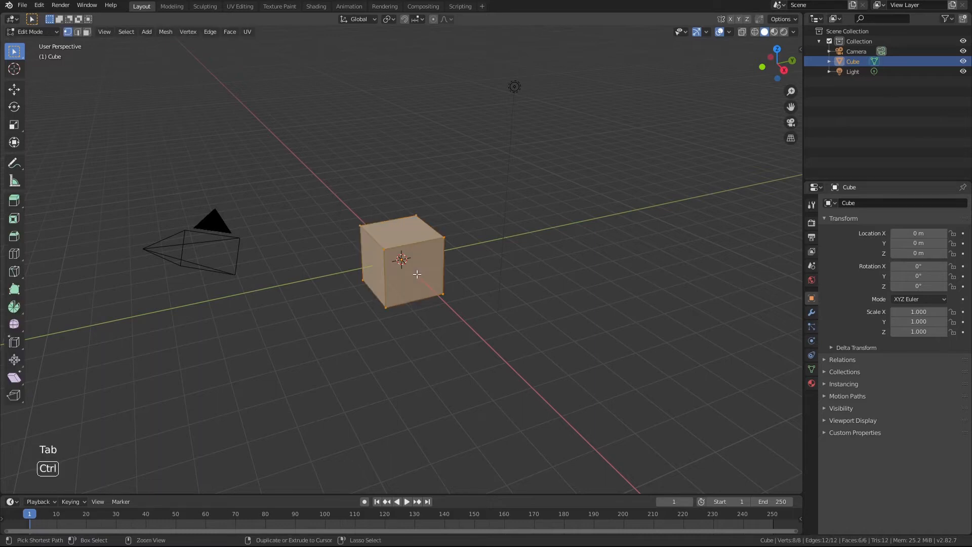
pyautogui.hotkey('ctrl', 'b')
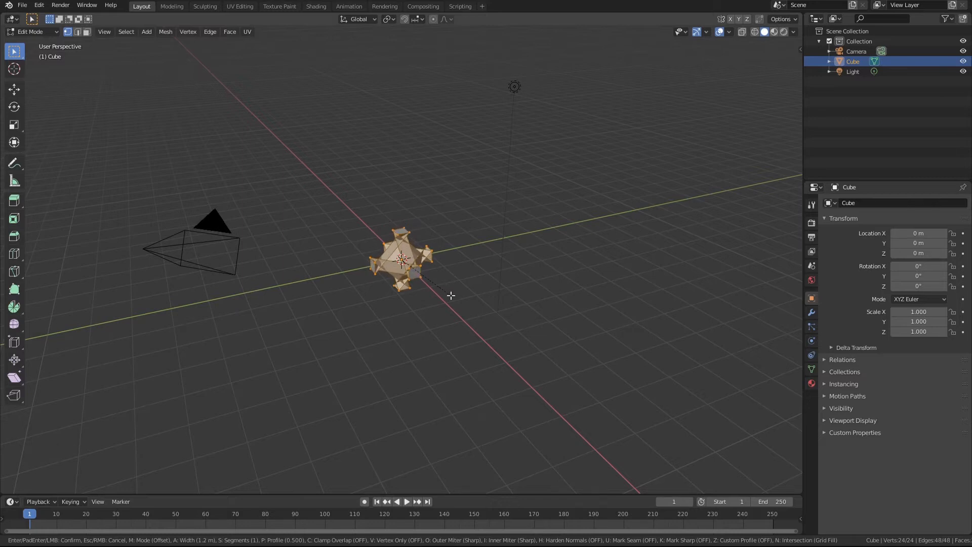
pyautogui.press('c')
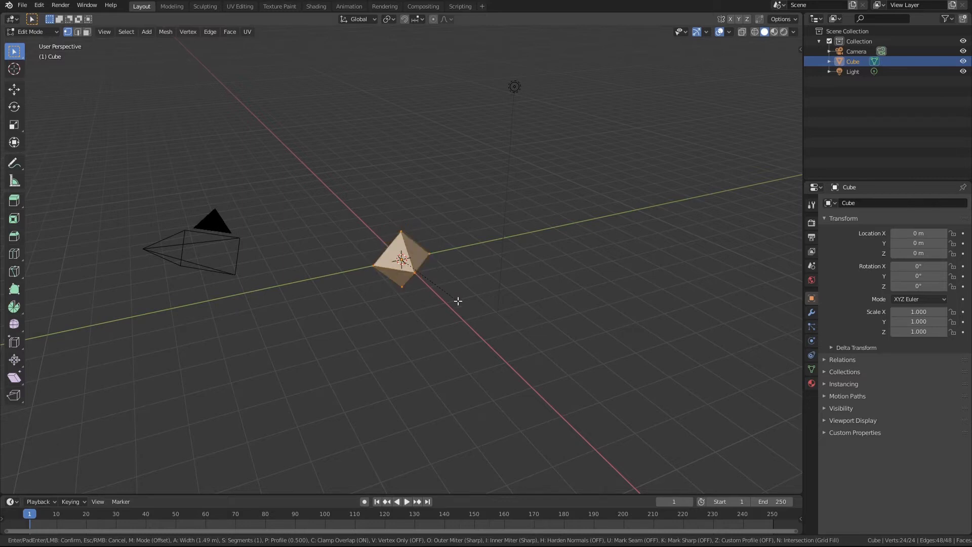
pyautogui.click(458, 300)
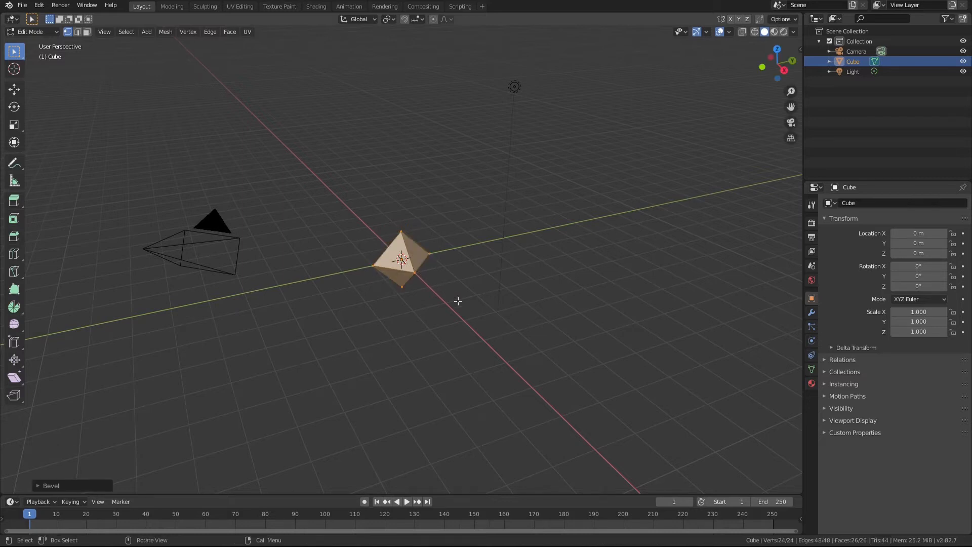
pyautogui.press('F3')
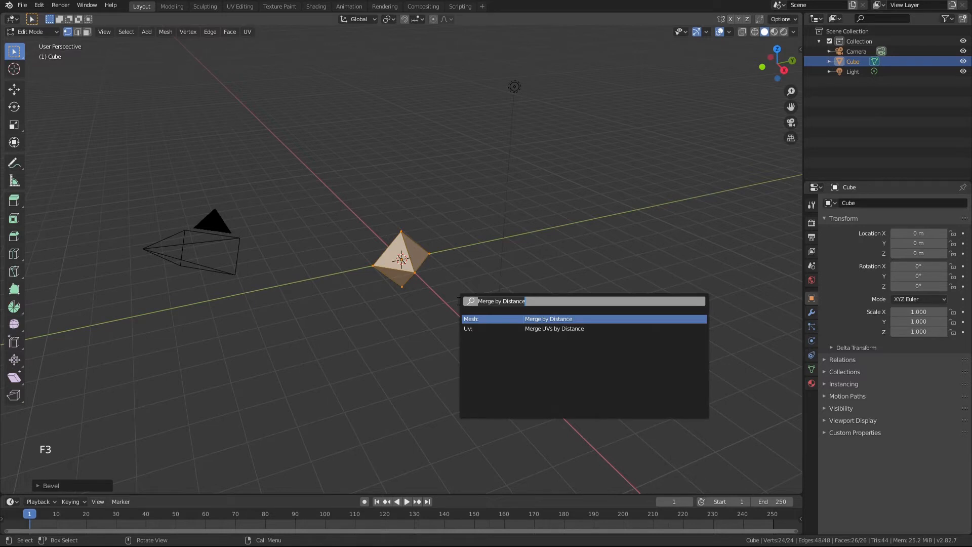
pyautogui.press('Return')
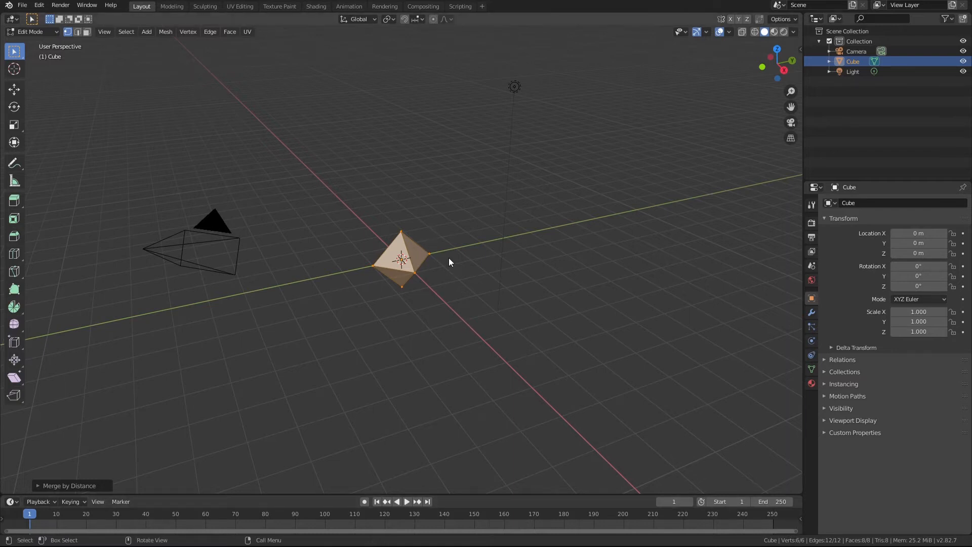
# In wireframe shading, connect the octahedron's two opposite vertices on the Y axis with an edge and subdivide that edge.
pyautogui.press('z')
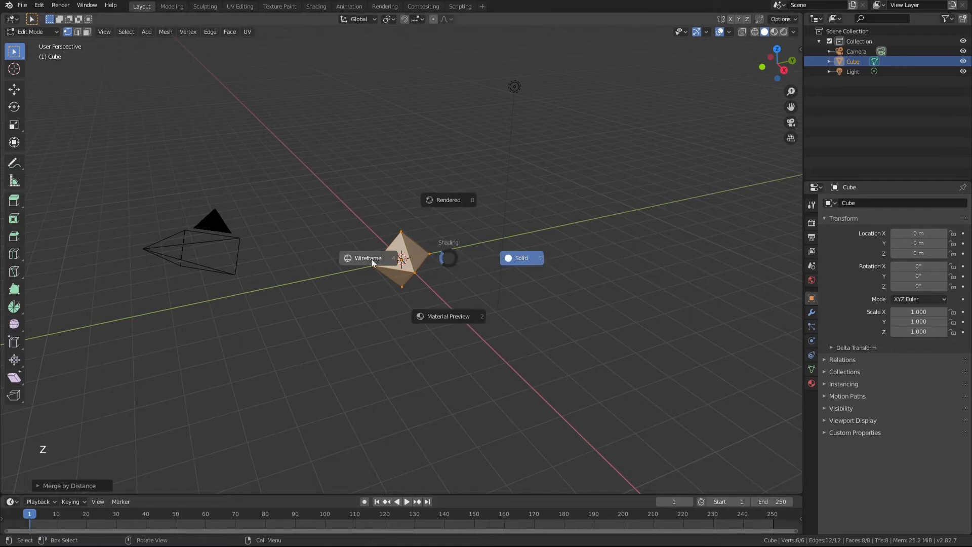
pyautogui.click(345, 259)
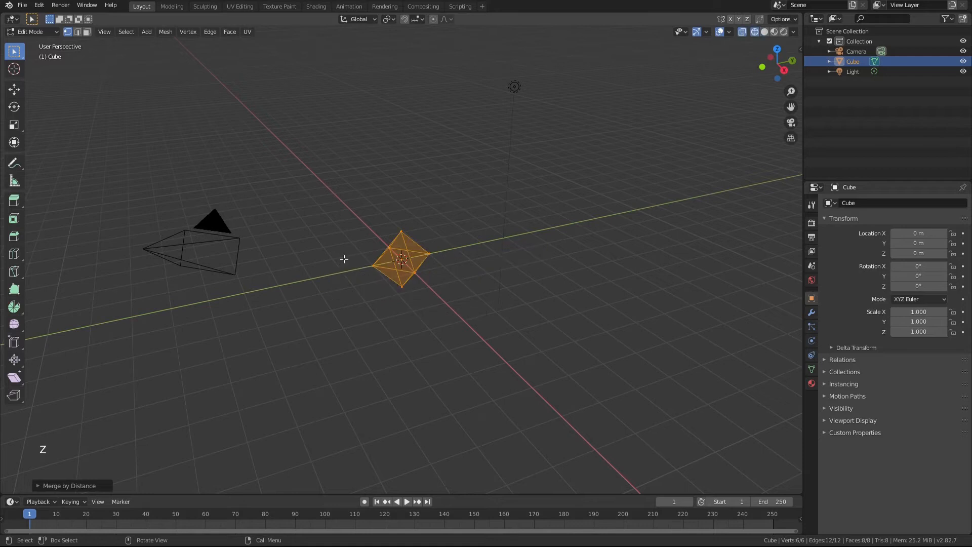
pyautogui.click(371, 266)
pyautogui.keyDown('shift'); pyautogui.click(430, 253); pyautogui.keyUp('shift')
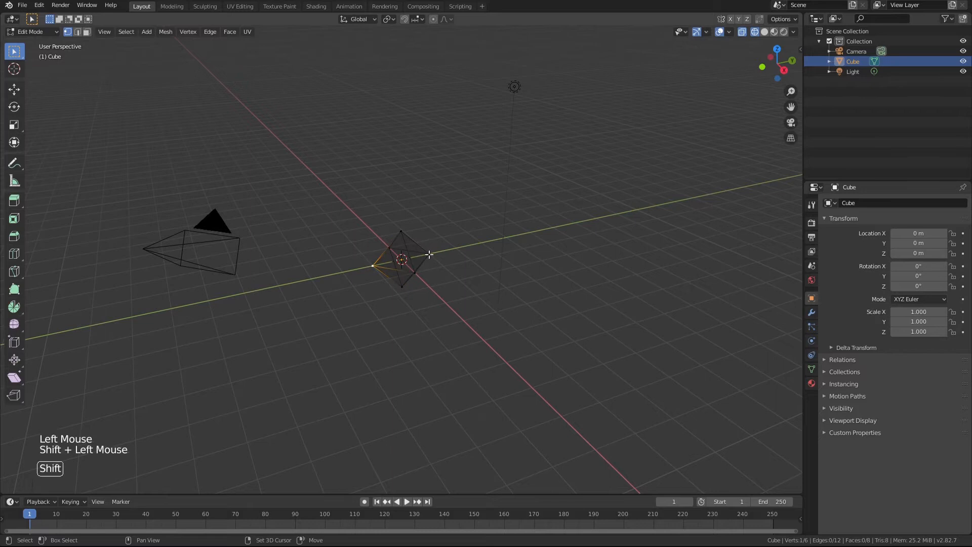
pyautogui.press('f')
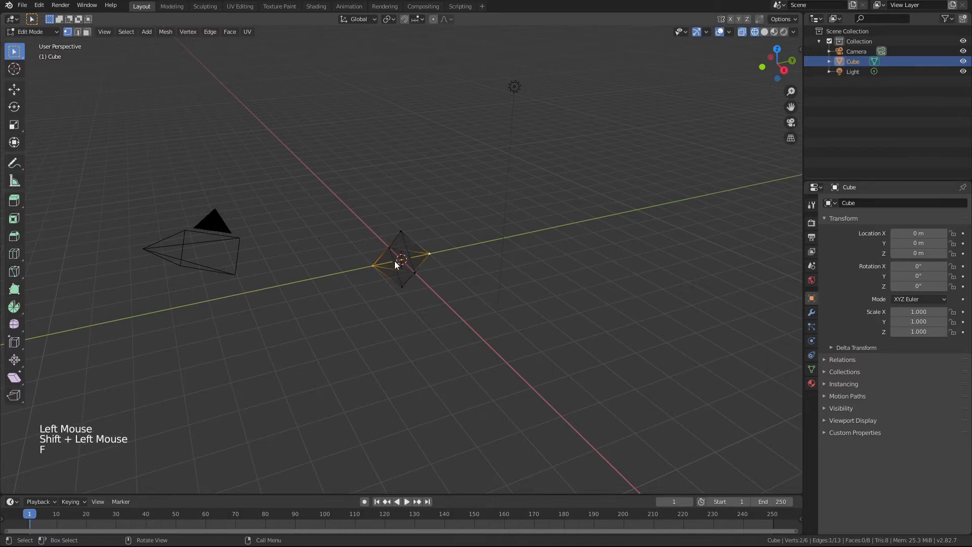
pyautogui.rightClick(394, 261)
pyautogui.click(394, 260)
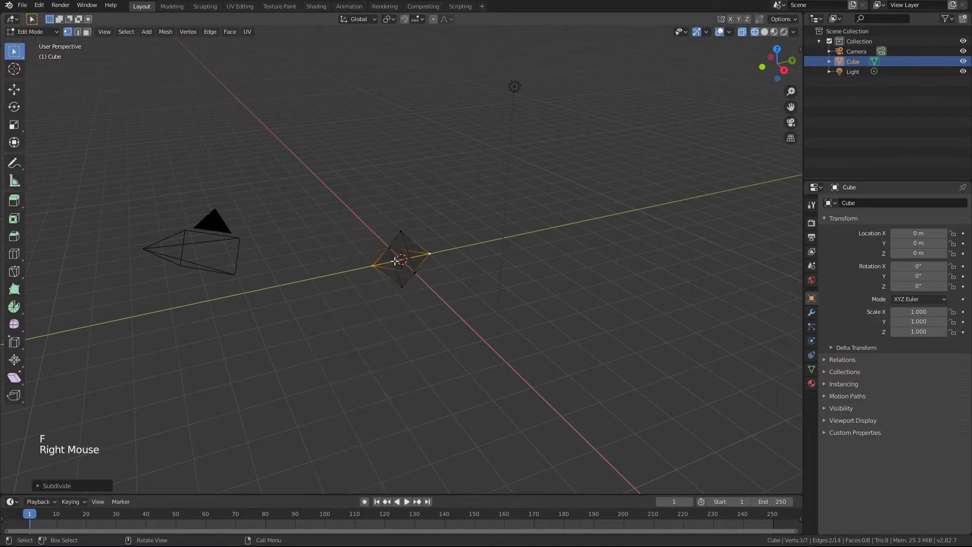
# Create a vertex group named Center and assign only the vertex at the middle of the octahedron to it.
pyautogui.hotkey('alt', 'a')
pyautogui.click(401, 259)
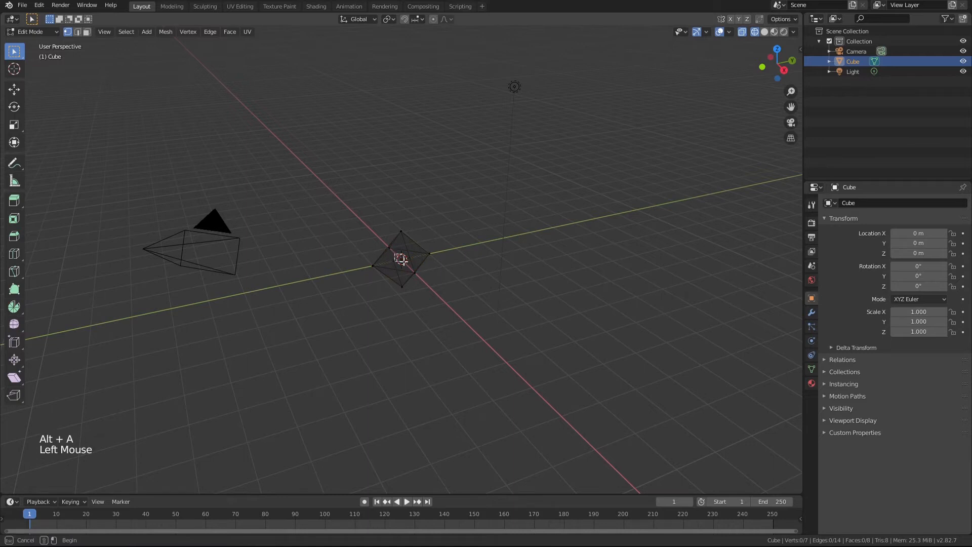
pyautogui.moveTo(401, 259); pyautogui.dragTo(401, 259)
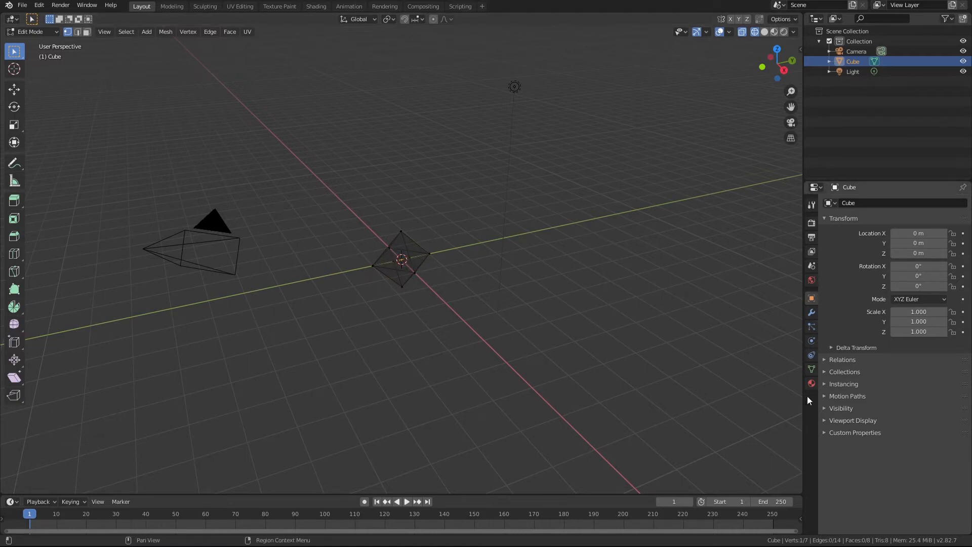
pyautogui.click(811, 369)
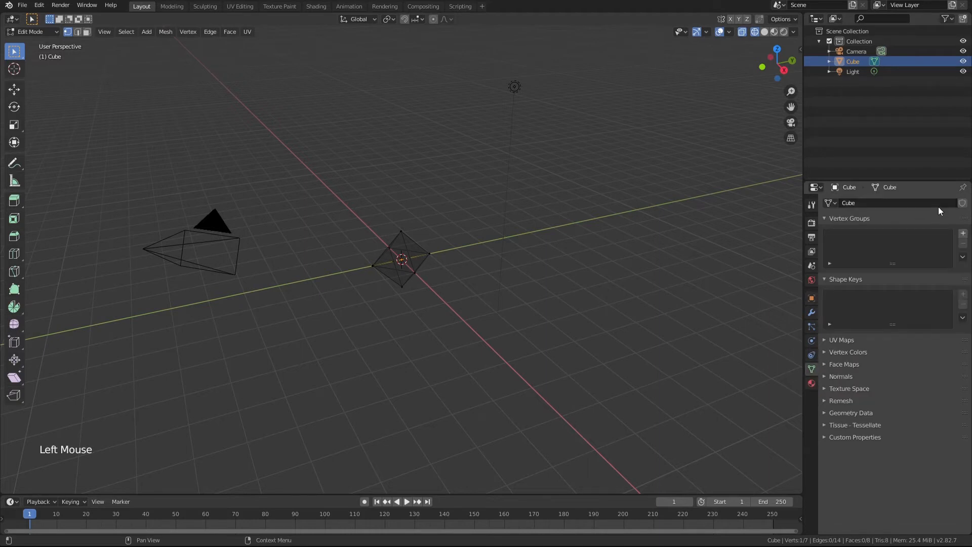
pyautogui.click(963, 234)
pyautogui.click(845, 236)
pyautogui.doubleClick(849, 236)
pyautogui.write('Center')
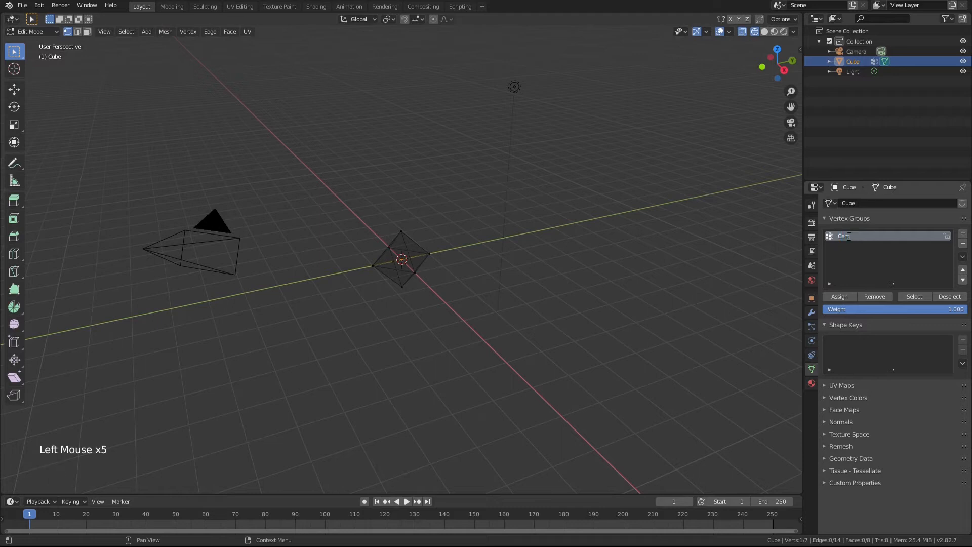
pyautogui.press('Return')
pyautogui.click(841, 297)
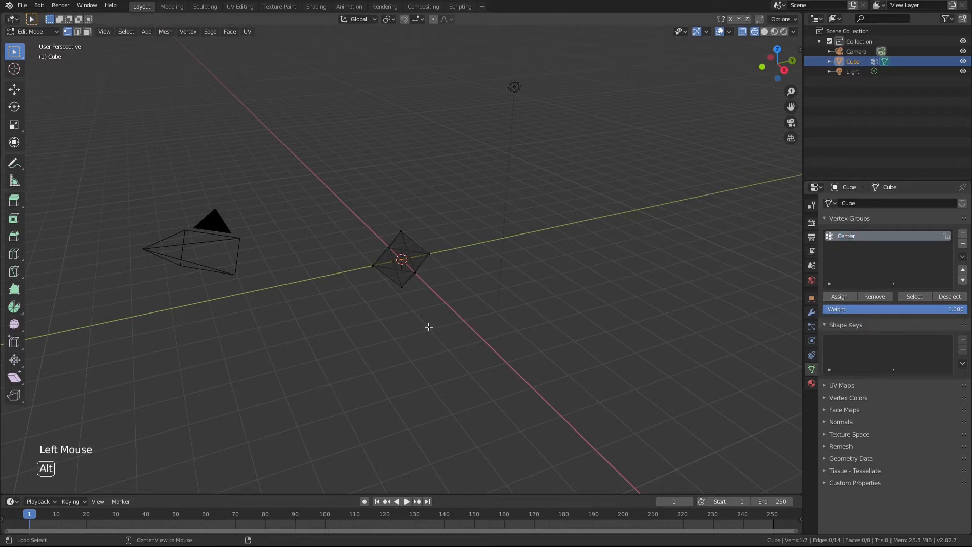
# Create a second vertex group named Octahedra and assign the six outer corner vertices to it.
pyautogui.hotkey('alt', 'a')
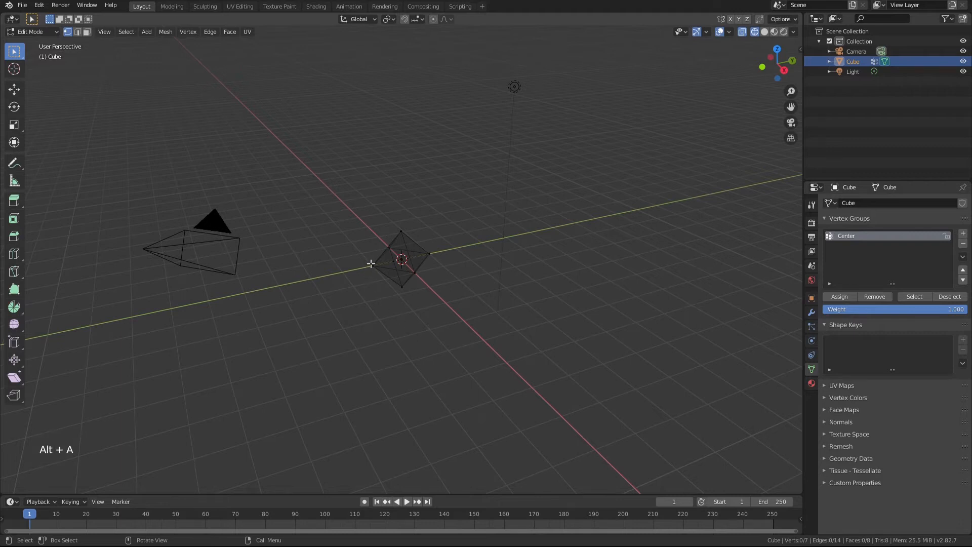
pyautogui.keyDown('shift'); pyautogui.click(372, 264); pyautogui.keyUp('shift')
pyautogui.keyDown('shift'); pyautogui.click(389, 247); pyautogui.keyUp('shift')
pyautogui.keyDown('shift'); pyautogui.click(401, 231); pyautogui.keyUp('shift')
pyautogui.keyDown('shift'); pyautogui.click(429, 251); pyautogui.keyUp('shift')
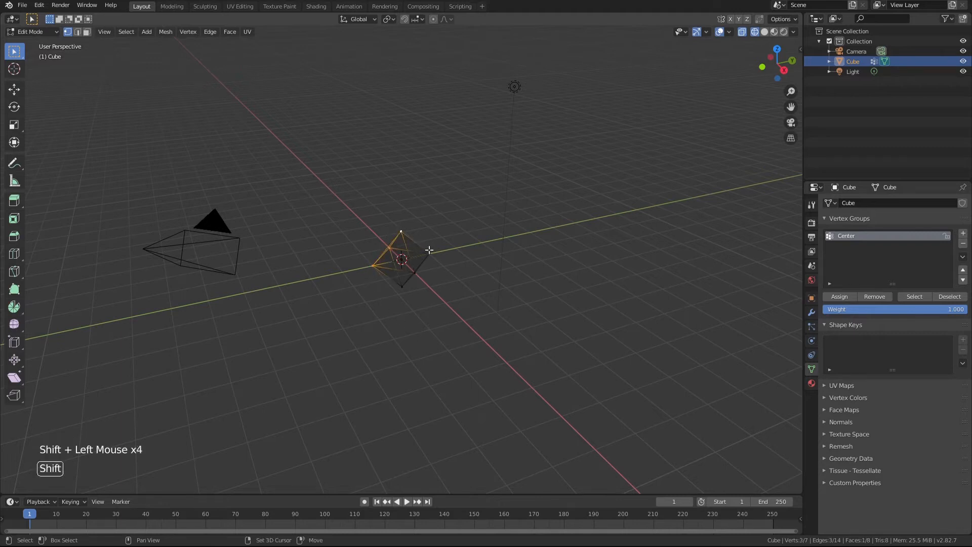
pyautogui.keyDown('shift'); pyautogui.click(415, 273); pyautogui.keyUp('shift')
pyautogui.keyDown('shift'); pyautogui.click(402, 287); pyautogui.keyUp('shift')
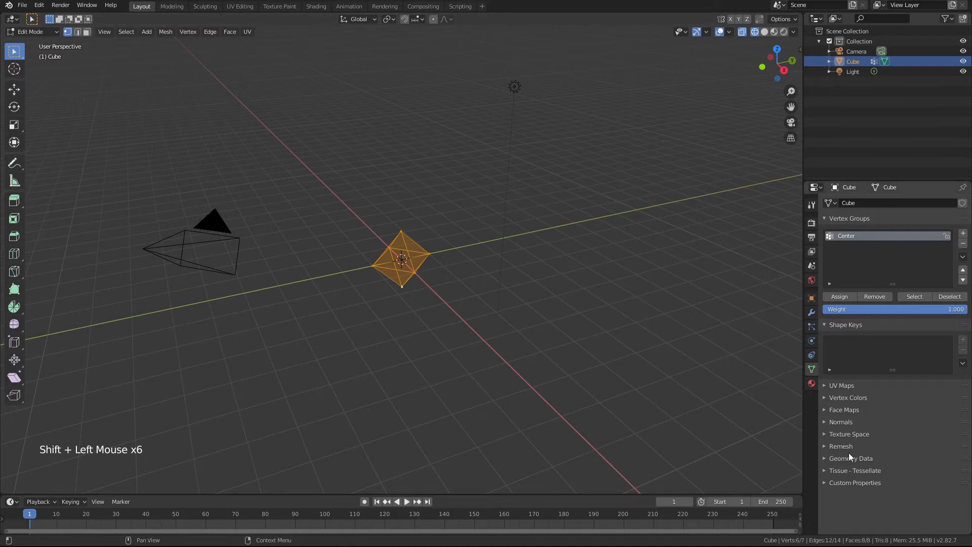
pyautogui.click(963, 233)
pyautogui.doubleClick(847, 248)
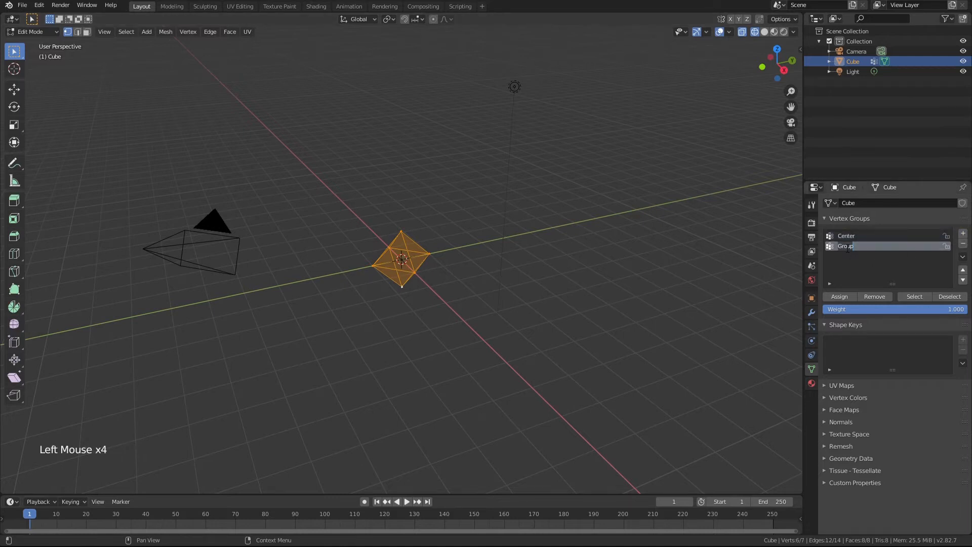
pyautogui.write('Octahedra')
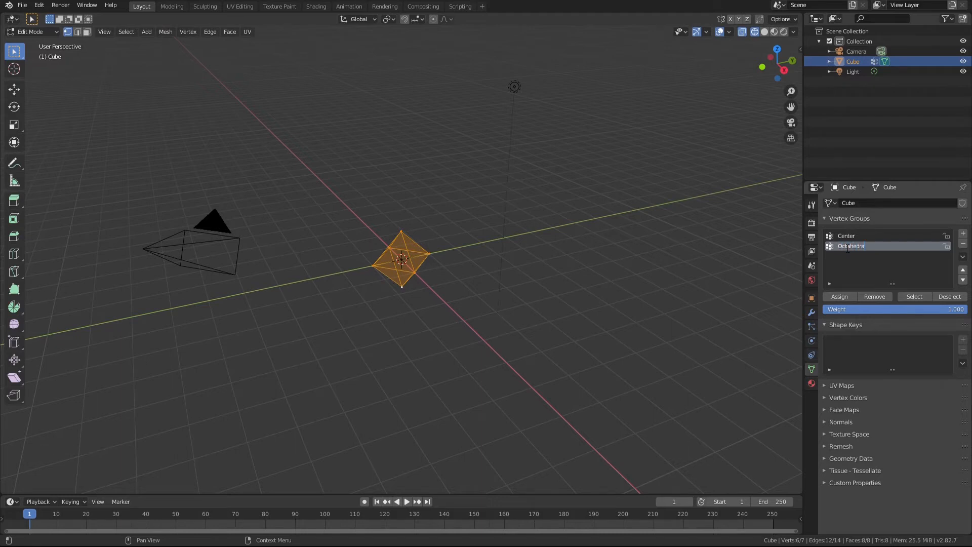
pyautogui.click(837, 296)
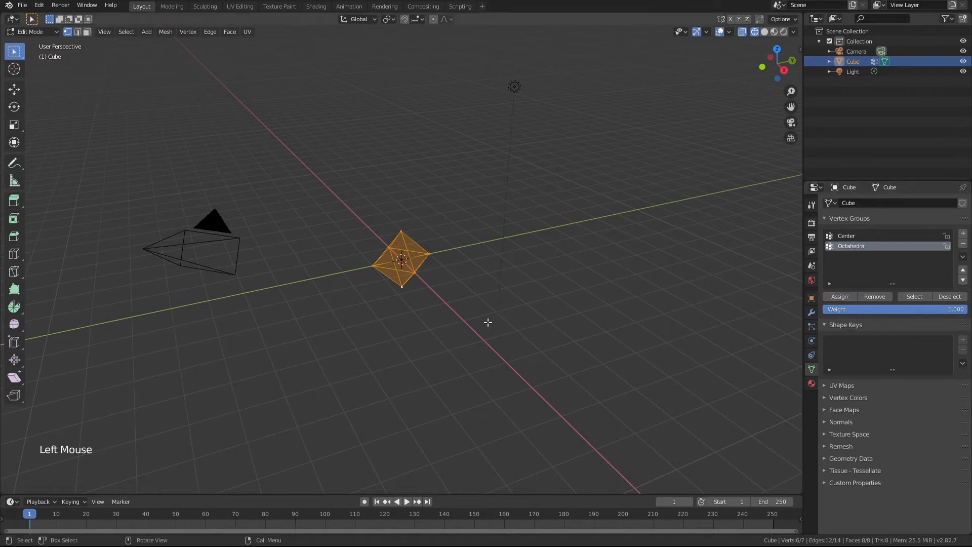
# Return to Object Mode and rename the Cube object as Octahedra.
pyautogui.press('Tab')
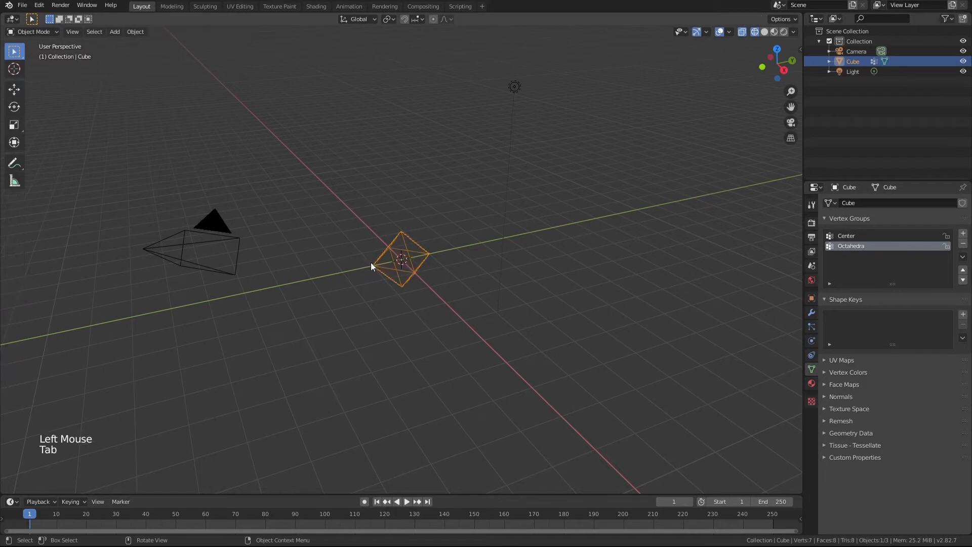
pyautogui.click(851, 61)
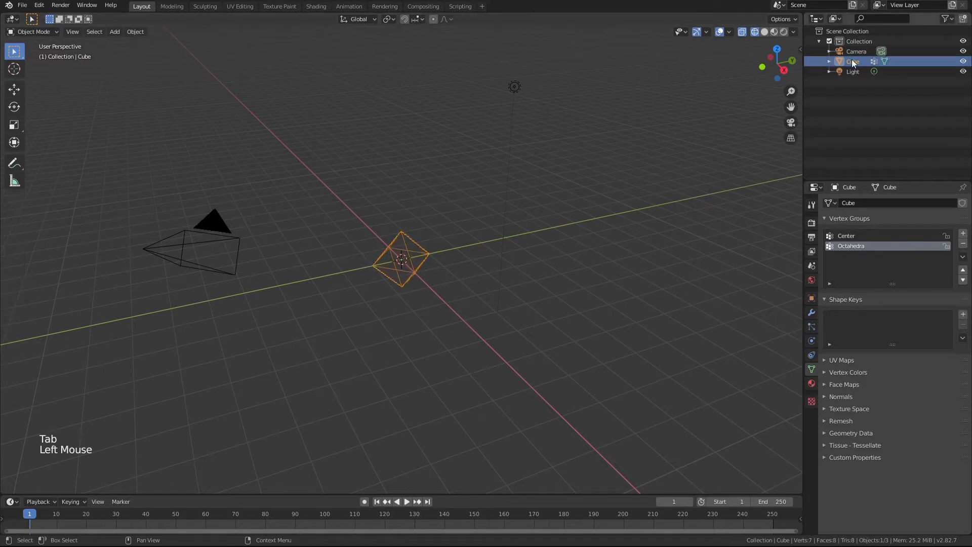
pyautogui.doubleClick(851, 61)
pyautogui.write('Oct')
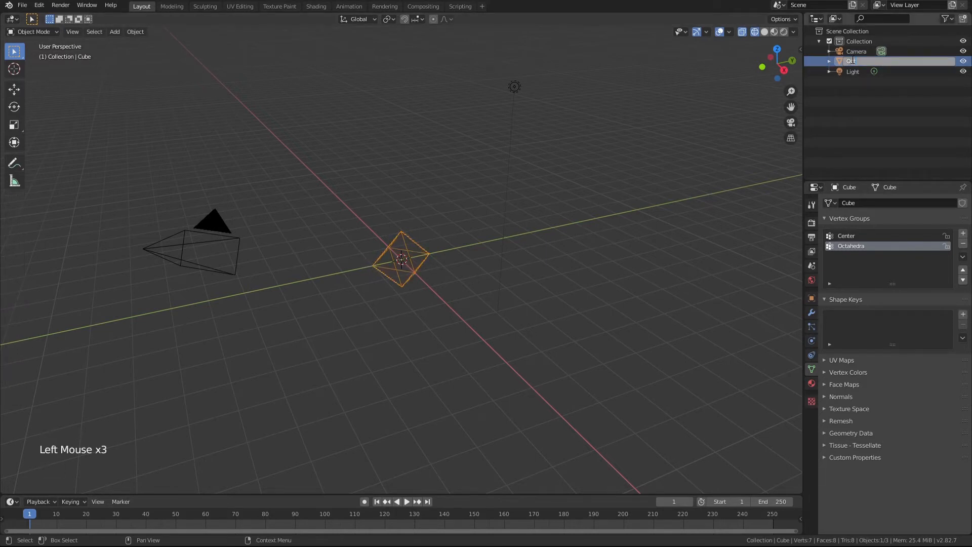
pyautogui.write('ahedra')
pyautogui.press('Return')
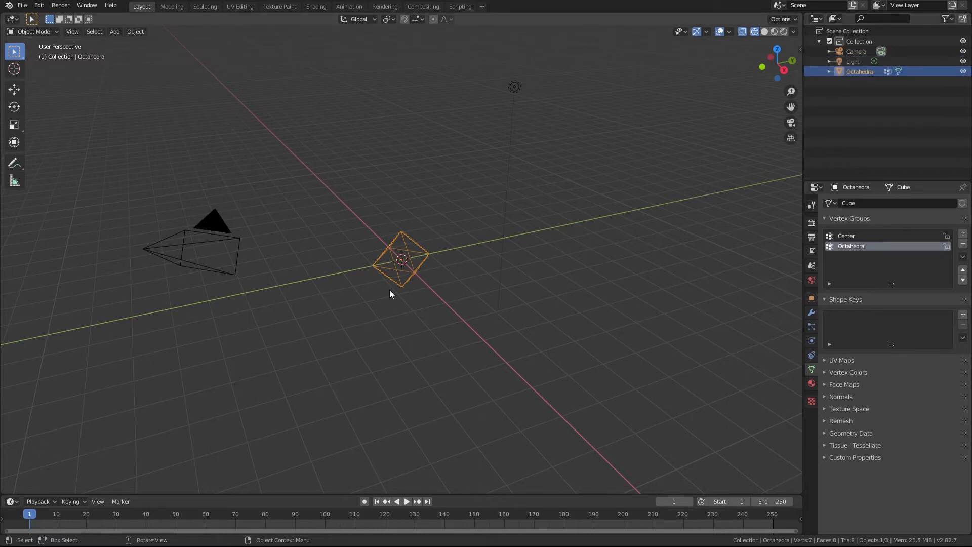
# Add a new cube mesh around the octahedron and check from above how the two shapes line up.
pyautogui.hotkey('shift', 'a')
pyautogui.moveTo(391, 275)
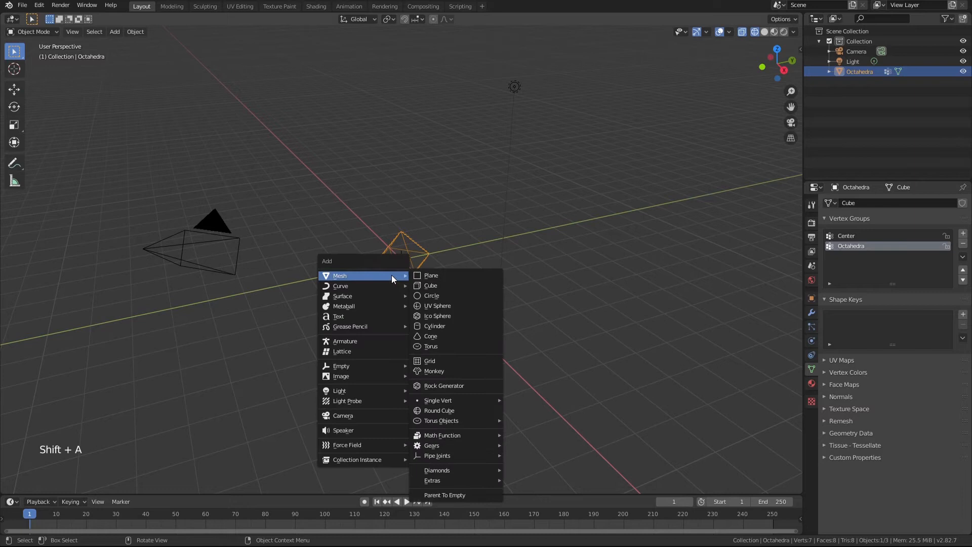
pyautogui.click(433, 287)
pyautogui.moveTo(379, 318); pyautogui.dragTo(464, 347, button='middle')
pyautogui.scroll(5, 460, 334)
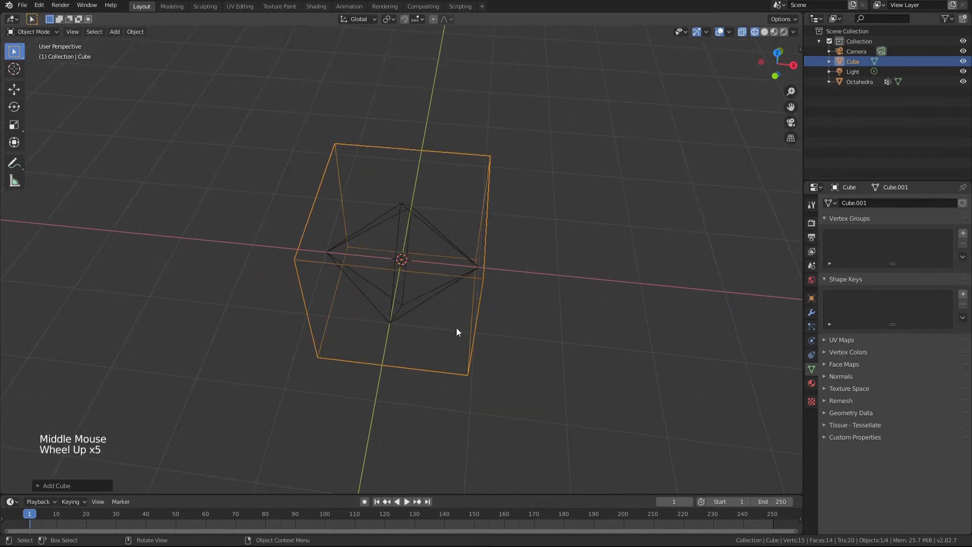
pyautogui.moveTo(355, 300); pyautogui.dragTo(369, 332, button='middle')
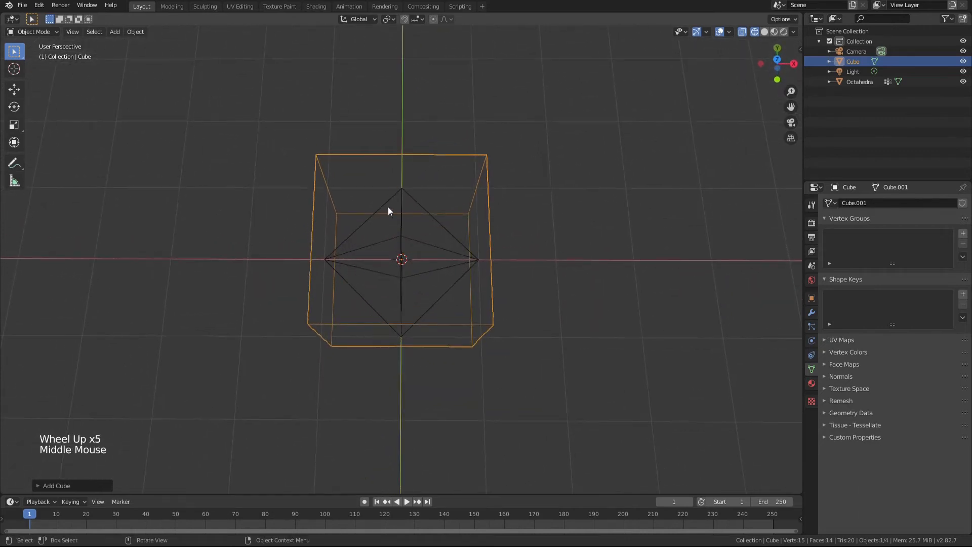
pyautogui.press('KP_7')
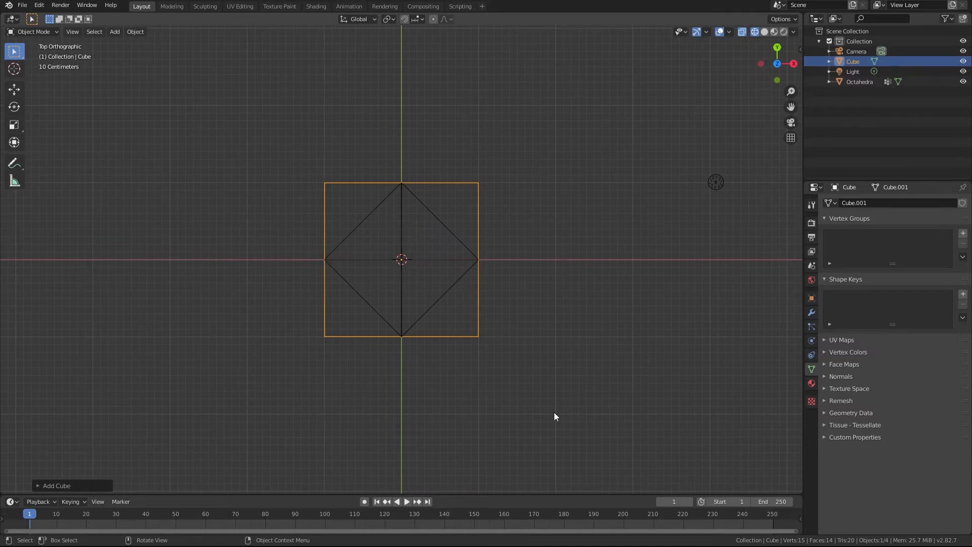
pyautogui.moveTo(554, 412); pyautogui.dragTo(472, 356, button='middle')
pyautogui.scroll(-3, 499, 324)
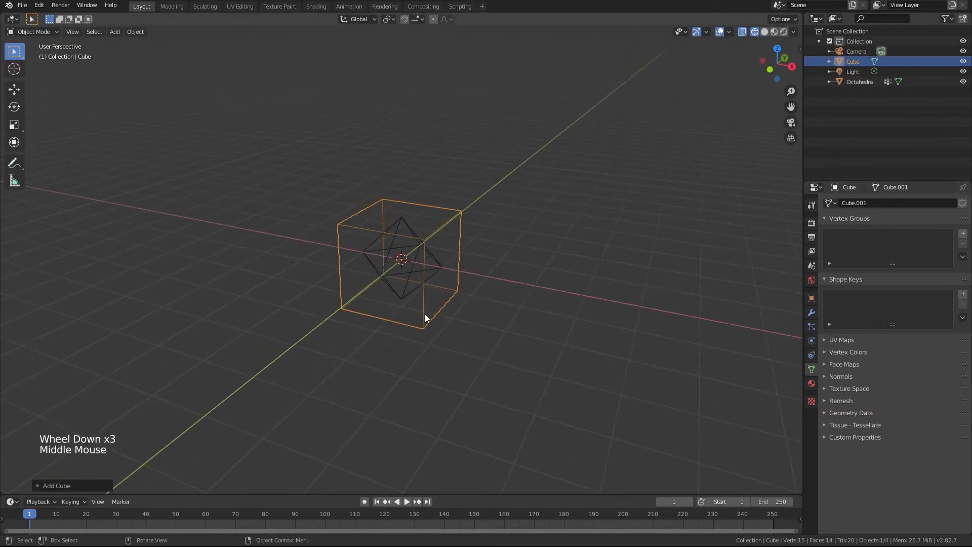
# Add an Array modifier to the new cube with Merge enabled.
pyautogui.click(811, 314)
pyautogui.click(852, 203)
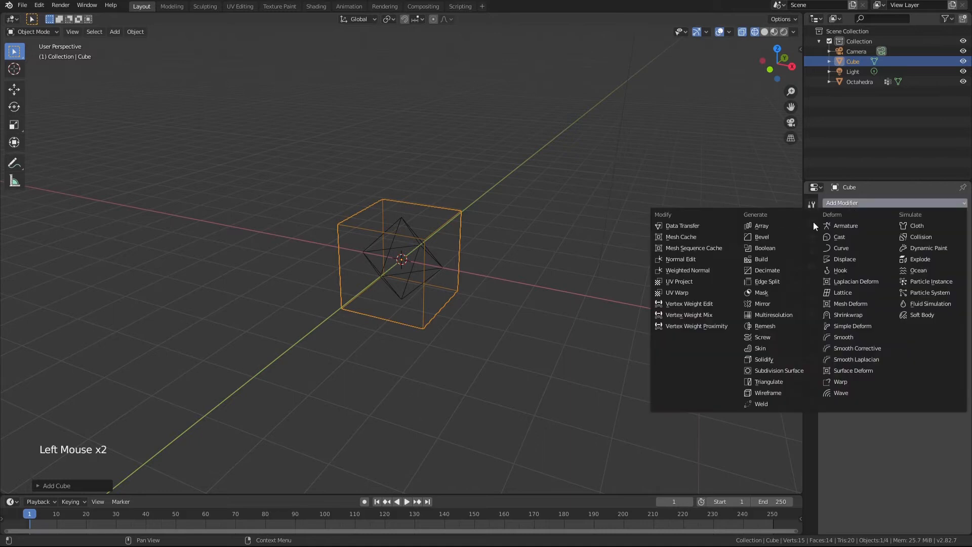
pyautogui.click(798, 229)
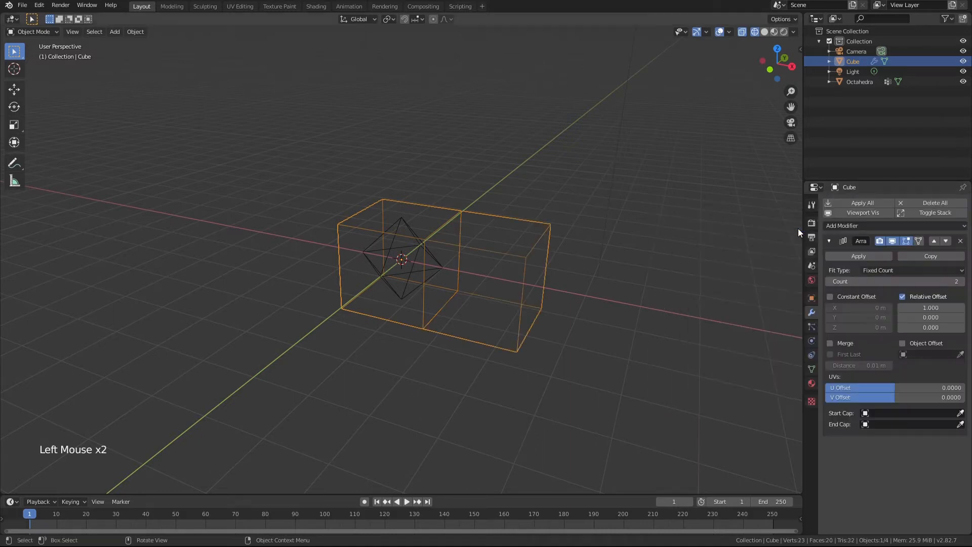
pyautogui.click(830, 344)
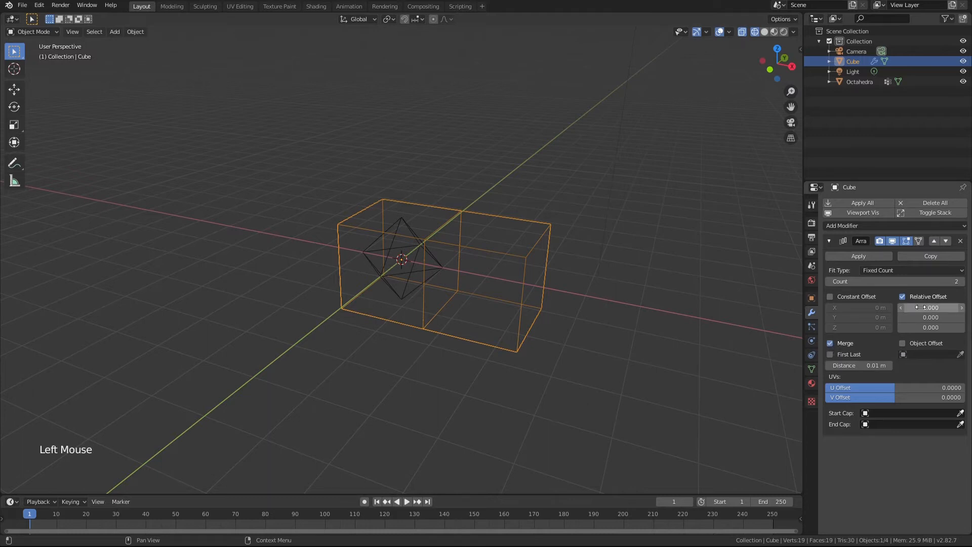
# Add a second Array modifier to the cube with relative offset X 0 and Y 1, and enable Merge.
pyautogui.click(829, 241)
pyautogui.click(841, 226)
pyautogui.click(794, 249)
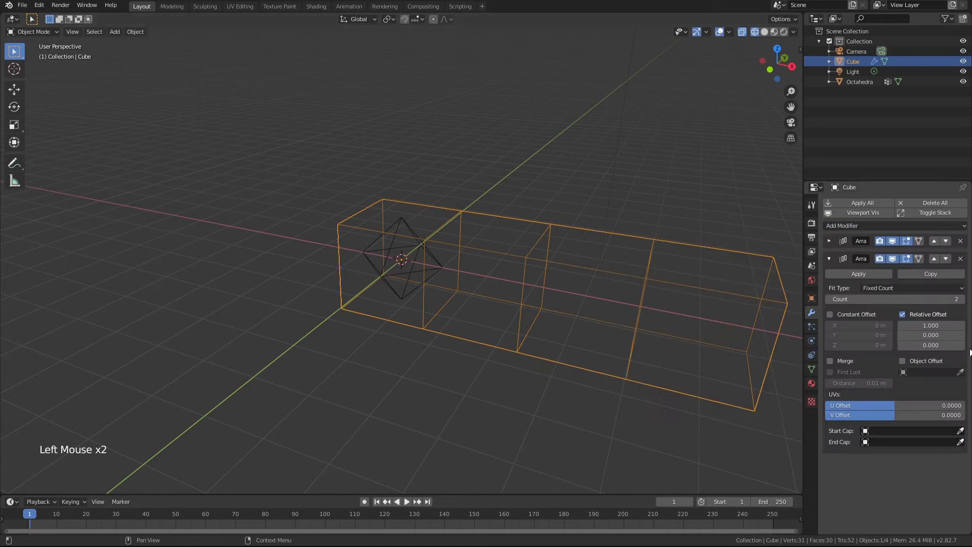
pyautogui.click(930, 326)
pyautogui.write('0')
pyautogui.press('Return')
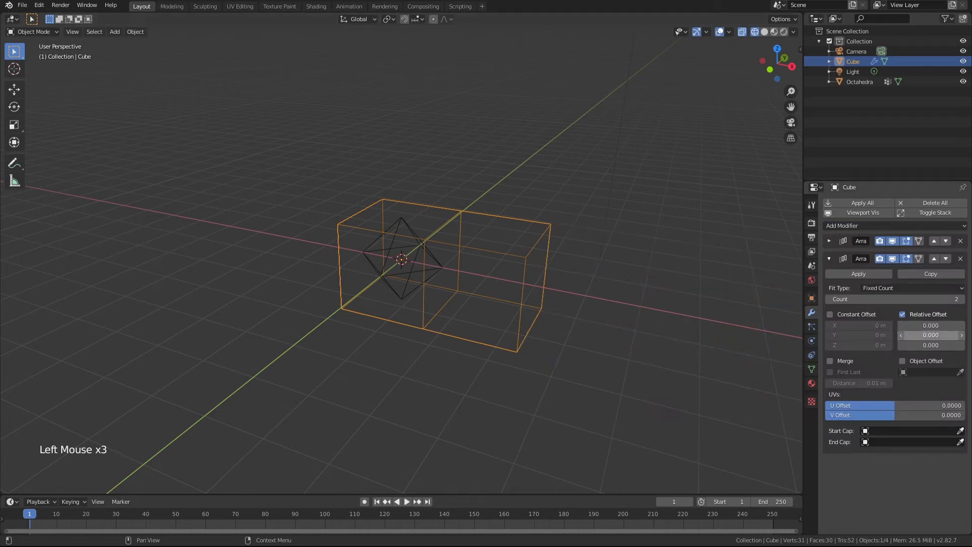
pyautogui.click(927, 334)
pyautogui.write('1')
pyautogui.press('Return')
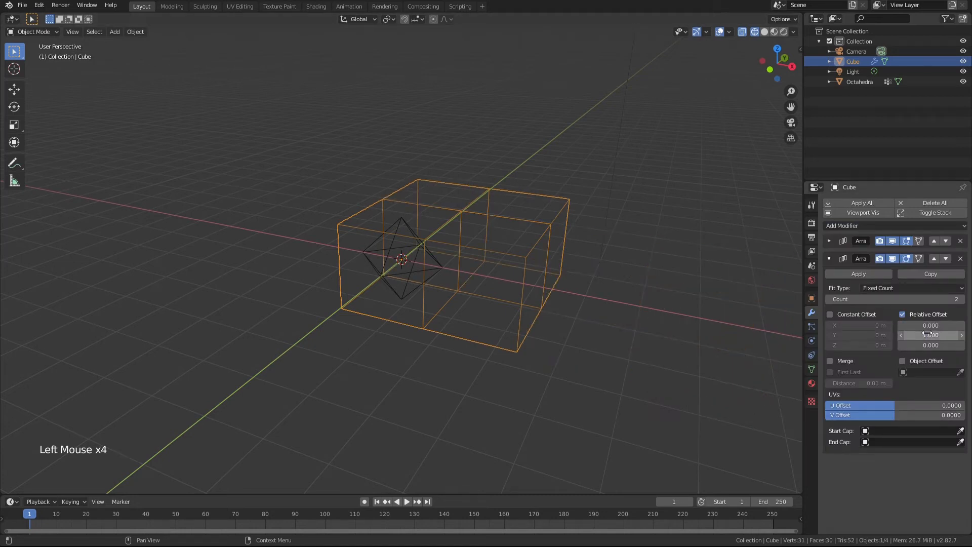
pyautogui.click(830, 360)
pyautogui.click(829, 258)
# Add a third Array modifier to the cube with relative offset X 0 and Z 1, and enable Merge.
pyautogui.click(840, 225)
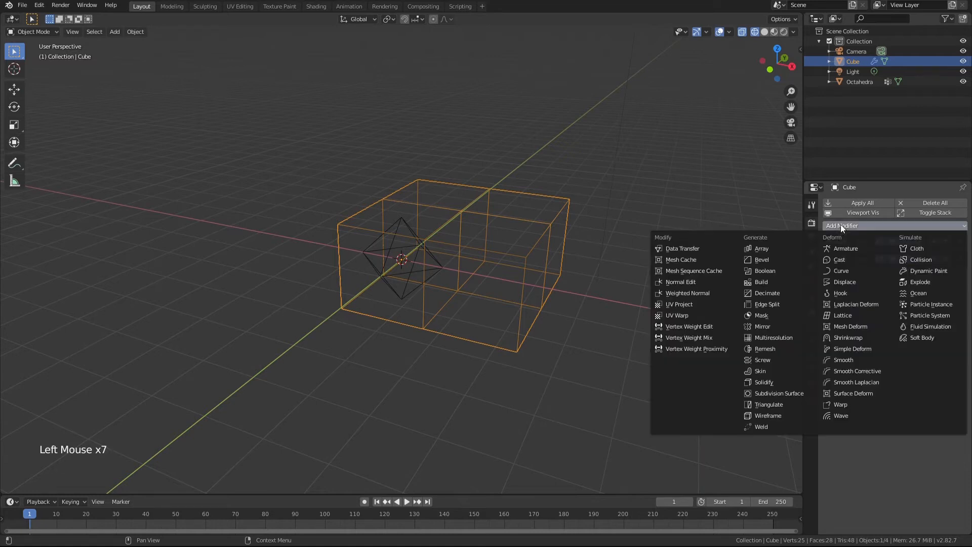
pyautogui.click(781, 251)
pyautogui.click(930, 363)
pyautogui.write('1')
pyautogui.press('Return')
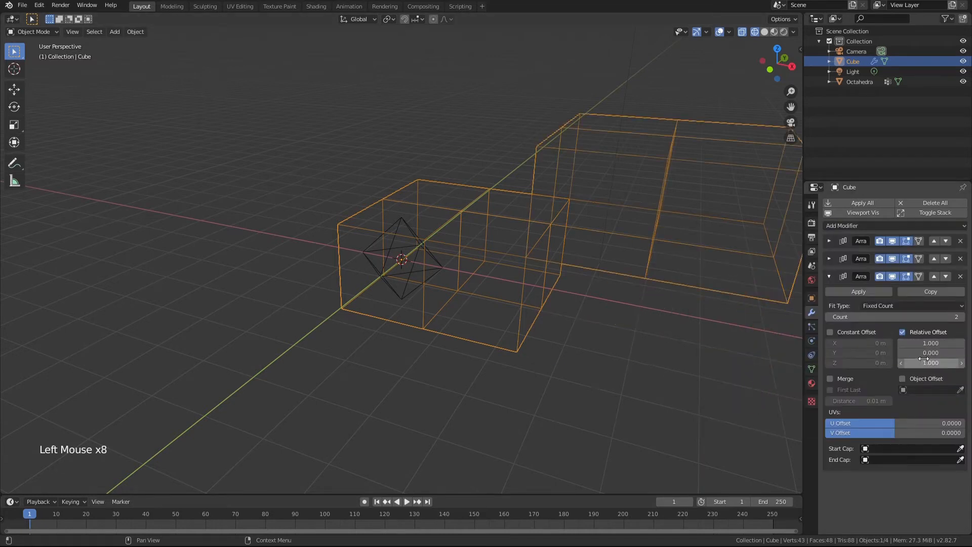
pyautogui.click(926, 343)
pyautogui.write('0')
pyautogui.press('Return')
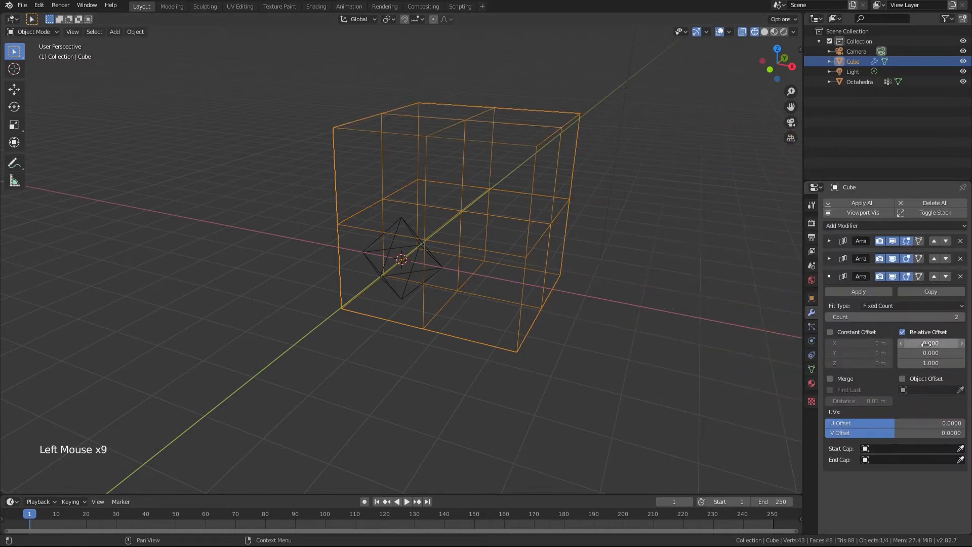
pyautogui.click(833, 379)
pyautogui.click(829, 277)
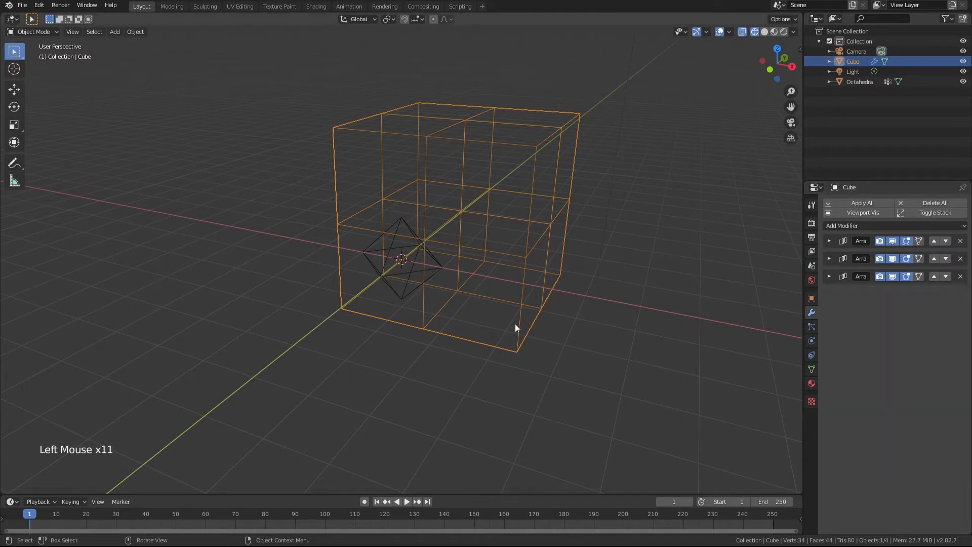
# Set the count of the cube's second Array modifier, the one along Y, to 3.
pyautogui.click(829, 259)
pyautogui.click(961, 299)
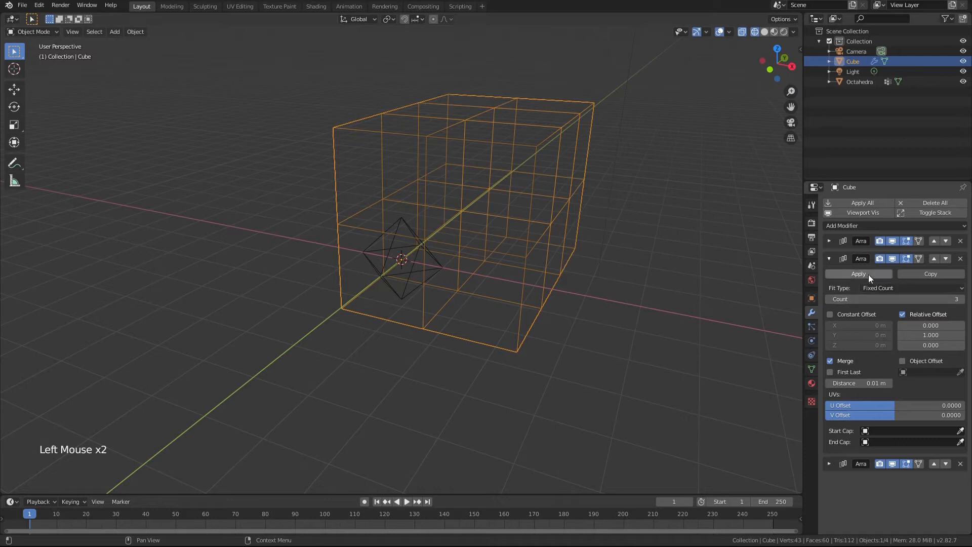
pyautogui.click(829, 259)
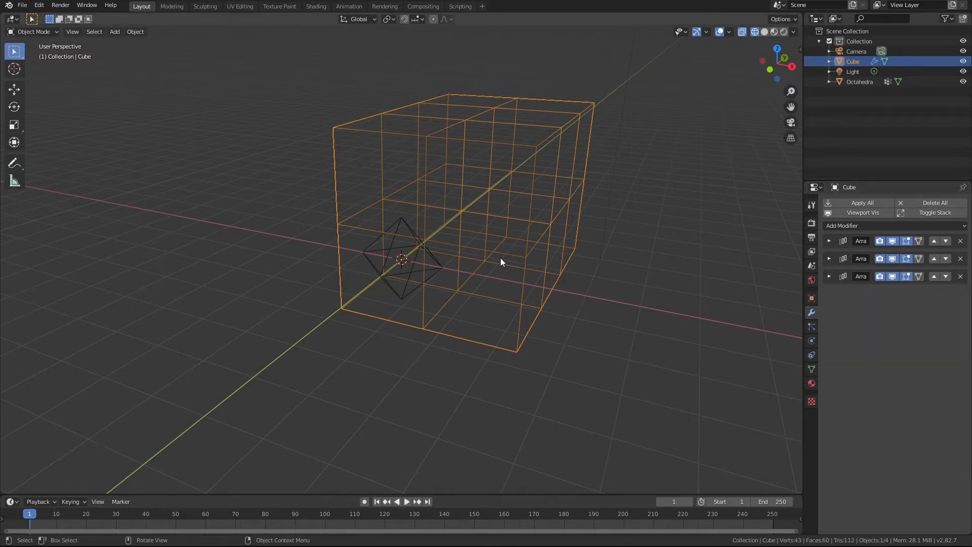
# Copy the cube's Array modifiers to the octahedron by linking modifiers with the cube as active object, and deselect both.
pyautogui.keyDown('shift'); pyautogui.moveTo(501, 263); pyautogui.dragTo(457, 297, button='middle'); pyautogui.keyUp('shift')
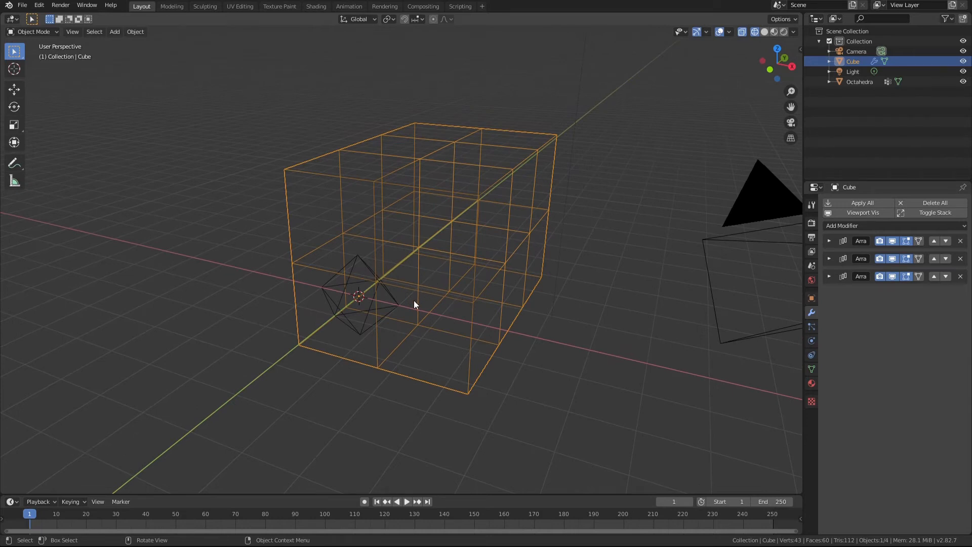
pyautogui.click(347, 314)
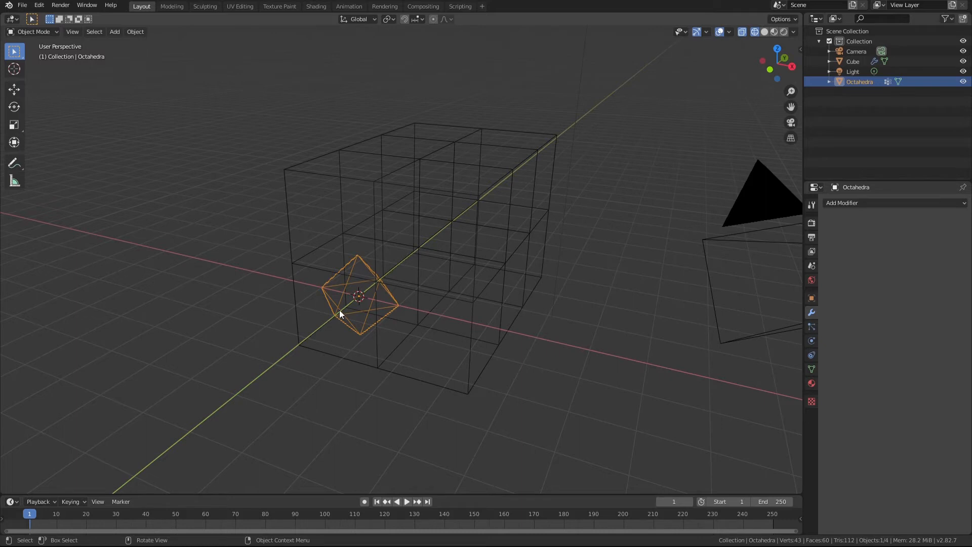
pyautogui.keyDown('shift'); pyautogui.click(299, 264); pyautogui.keyUp('shift')
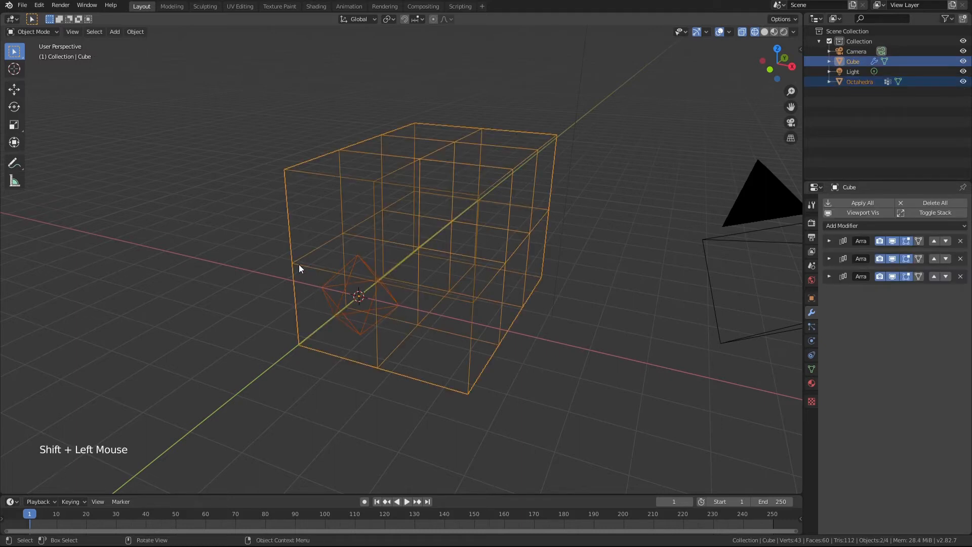
pyautogui.hotkey('ctrl', 'l')
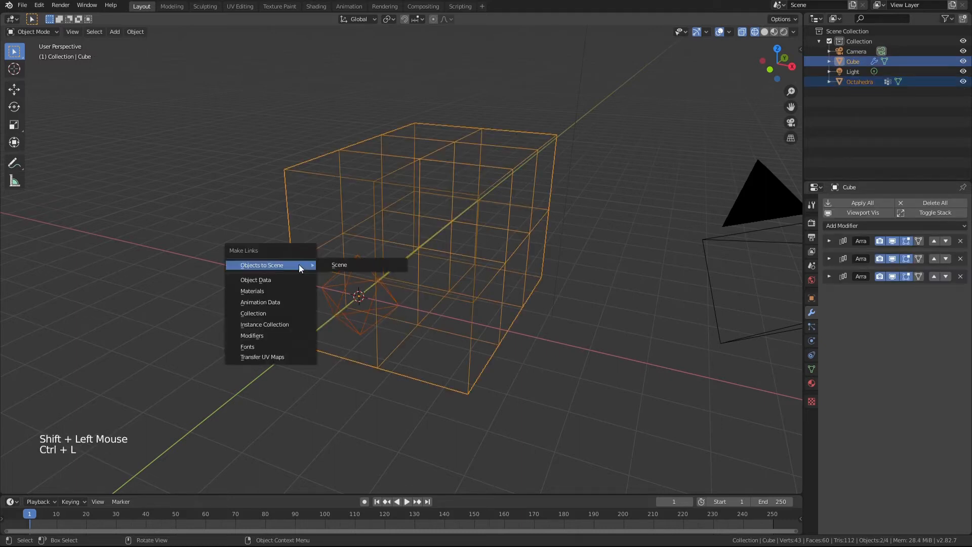
pyautogui.click(276, 334)
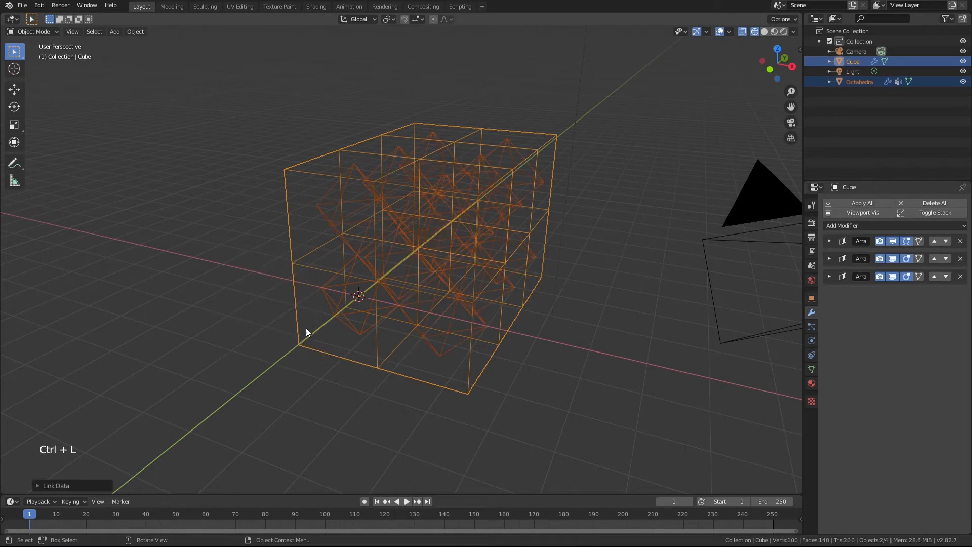
pyautogui.click(469, 376)
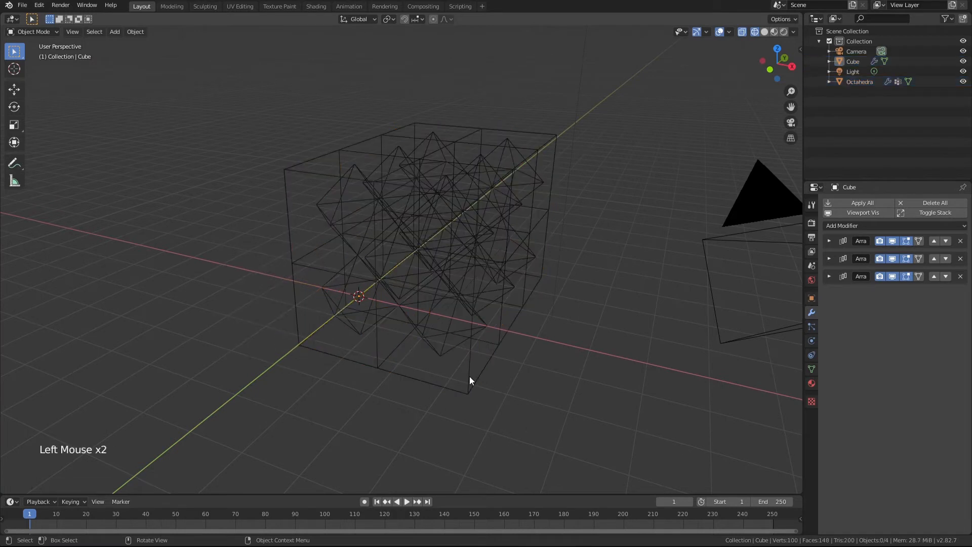
# Set the count of the cube's first Array modifier to 5 to lengthen the lattice along X.
pyautogui.click(828, 241)
pyautogui.click(961, 281)
pyautogui.click(960, 282)
pyautogui.click(961, 281)
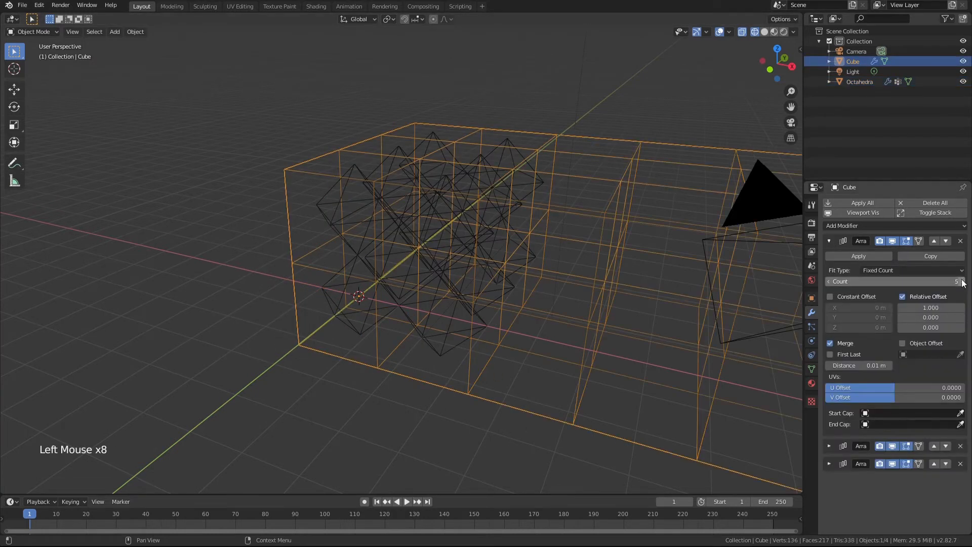
pyautogui.moveTo(548, 376); pyautogui.dragTo(570, 371, button='middle')
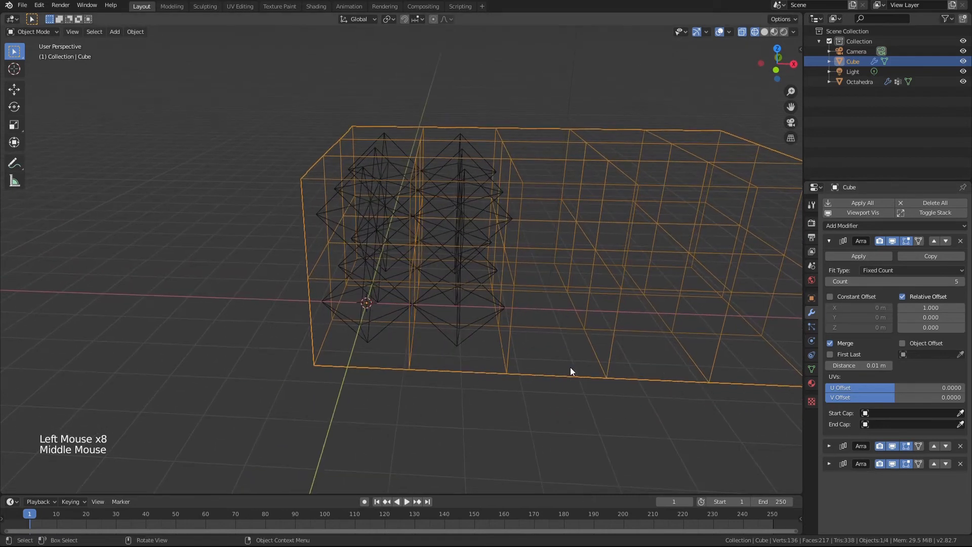
pyautogui.scroll(-2, 510, 353)
# Link the cube's updated modifiers to the octahedra so they follow the longer array.
pyautogui.click(441, 310)
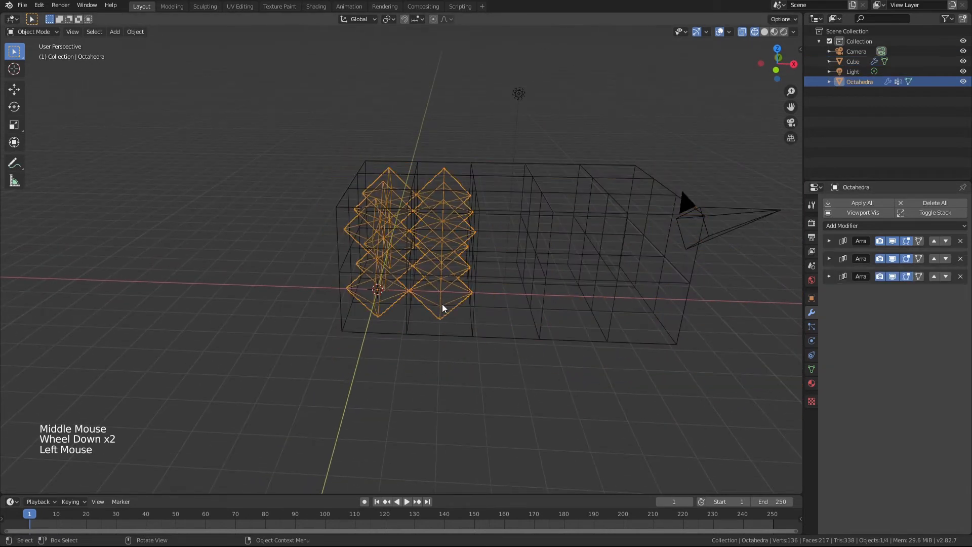
pyautogui.keyDown('shift'); pyautogui.click(473, 336); pyautogui.keyUp('shift')
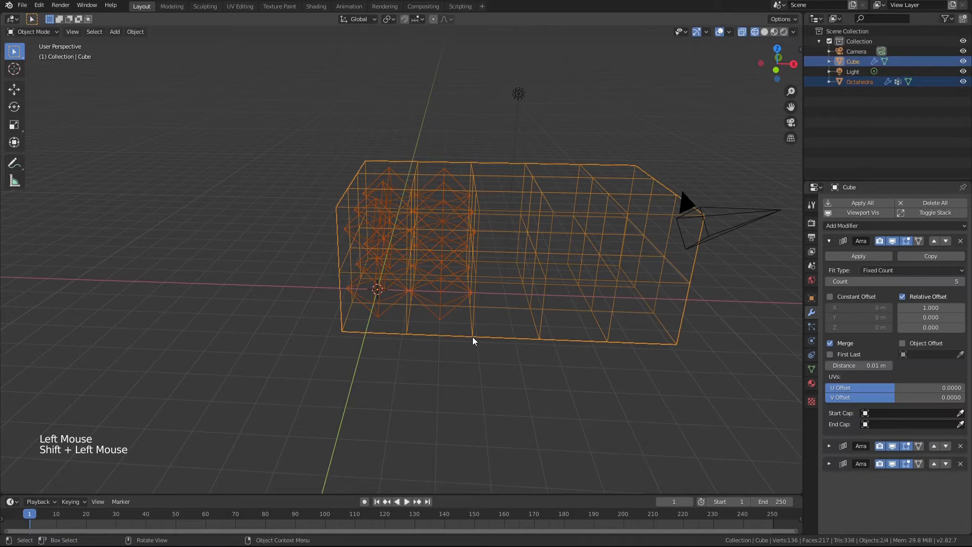
pyautogui.hotkey('ctrl', 'l')
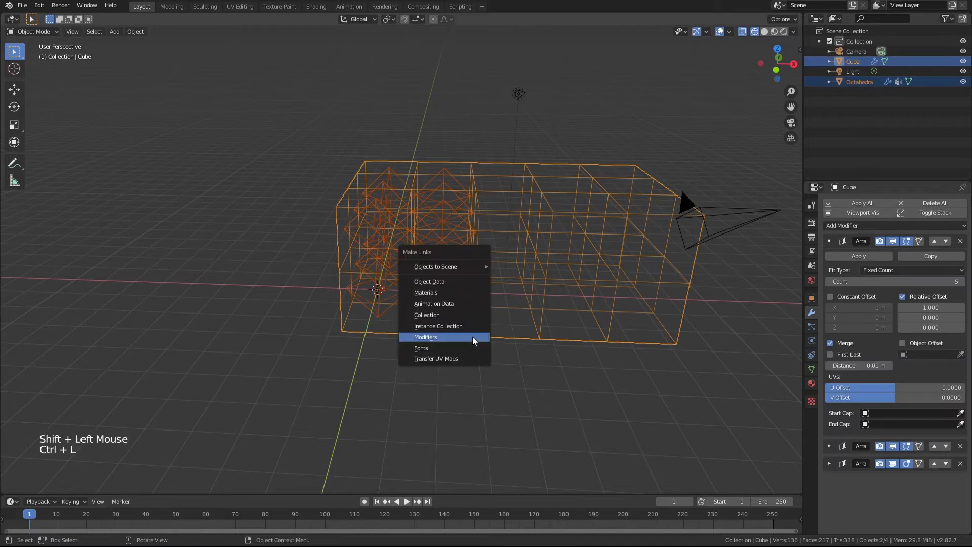
pyautogui.click(472, 336)
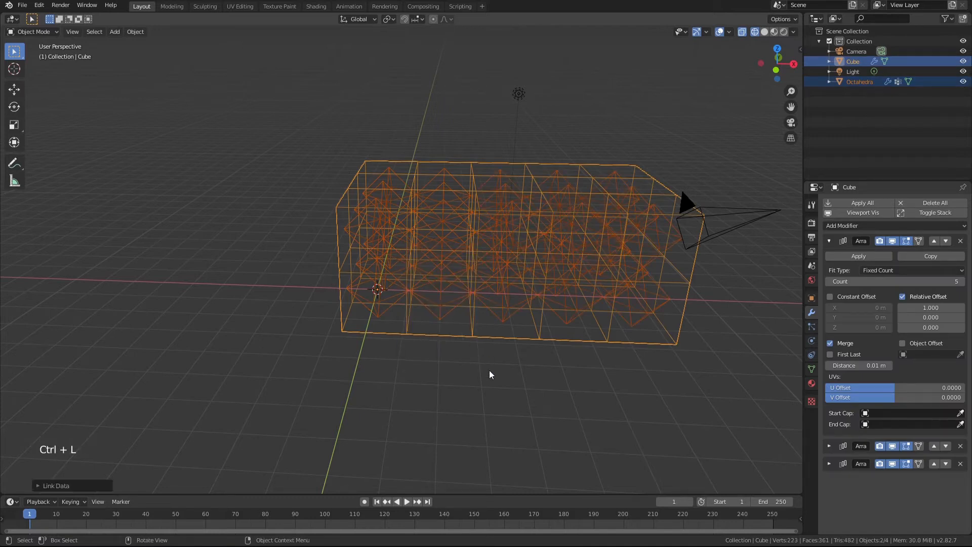
# Undo the modifier link and the first array's count changes, and deselect everything.
pyautogui.hotkey('ctrl', 'z')
pyautogui.hotkey('ctrl', 'z')
pyautogui.hotkey('ctrl', 'z')
pyautogui.hotkey('ctrl', 'z')
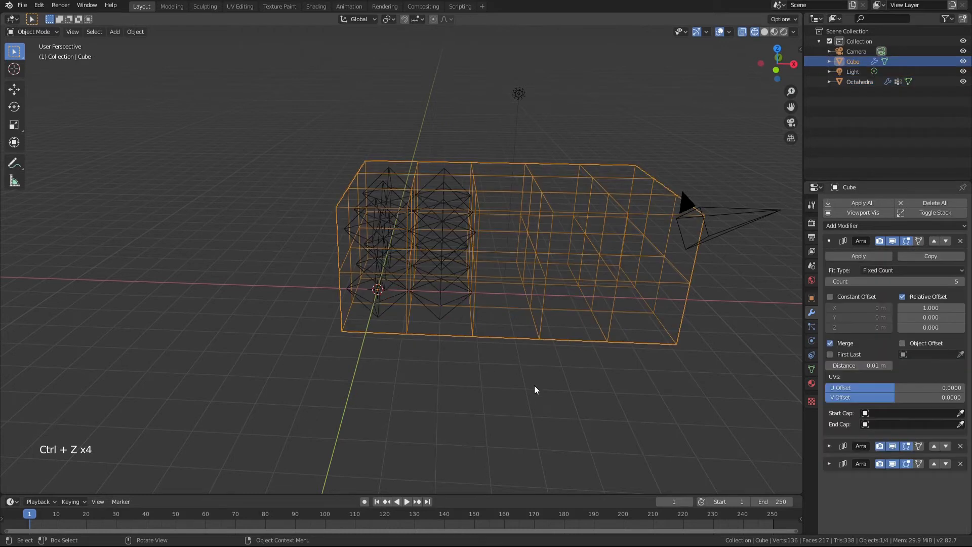
pyautogui.hotkey('ctrl', 'z')
pyautogui.hotkey('ctrl', 'z')
pyautogui.hotkey('ctrl', 'z')
pyautogui.hotkey('ctrl', 'z')
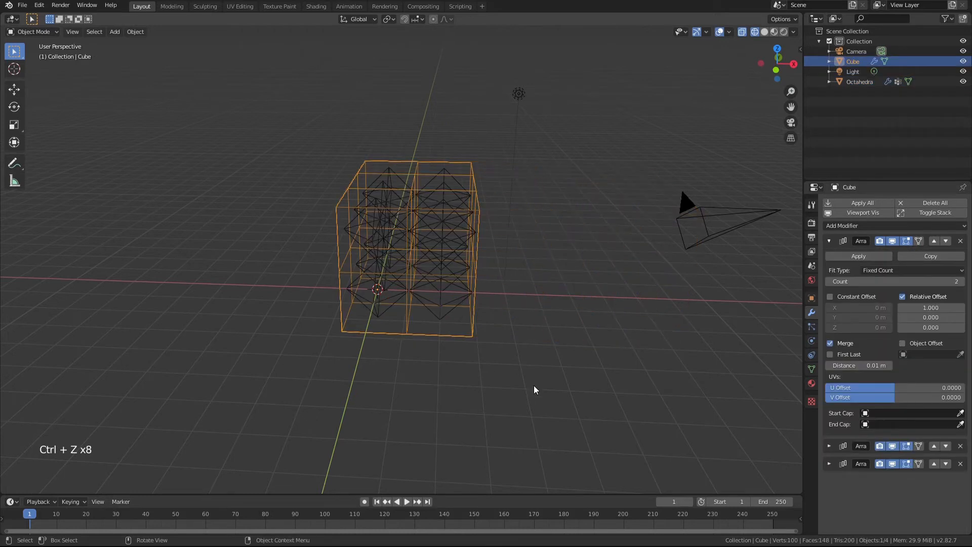
pyautogui.click(533, 385)
# Add a UV sphere at the origin and apply a level 1 Subdivision modifier to it.
pyautogui.moveTo(521, 357); pyautogui.dragTo(517, 305, button='middle')
pyautogui.scroll(4, 482, 360)
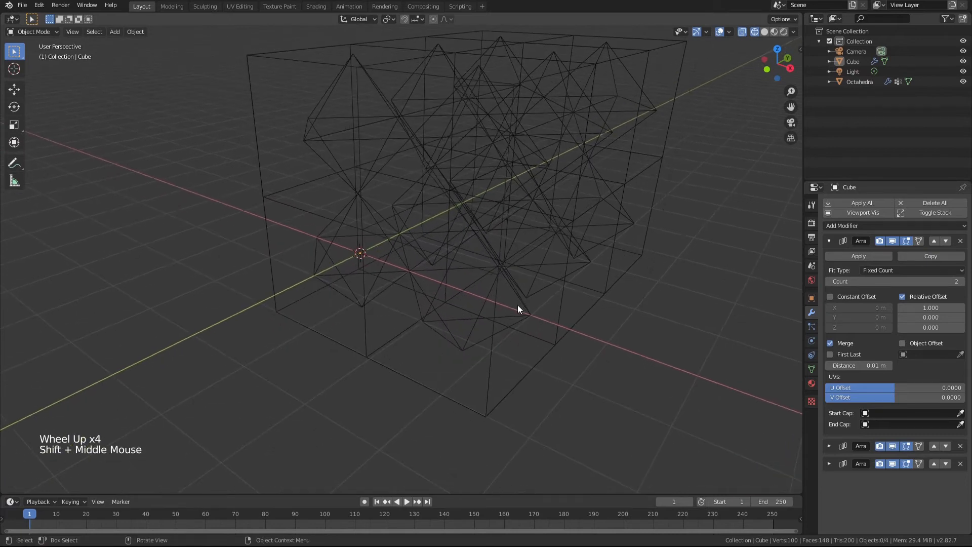
pyautogui.scroll(-2, 361, 321)
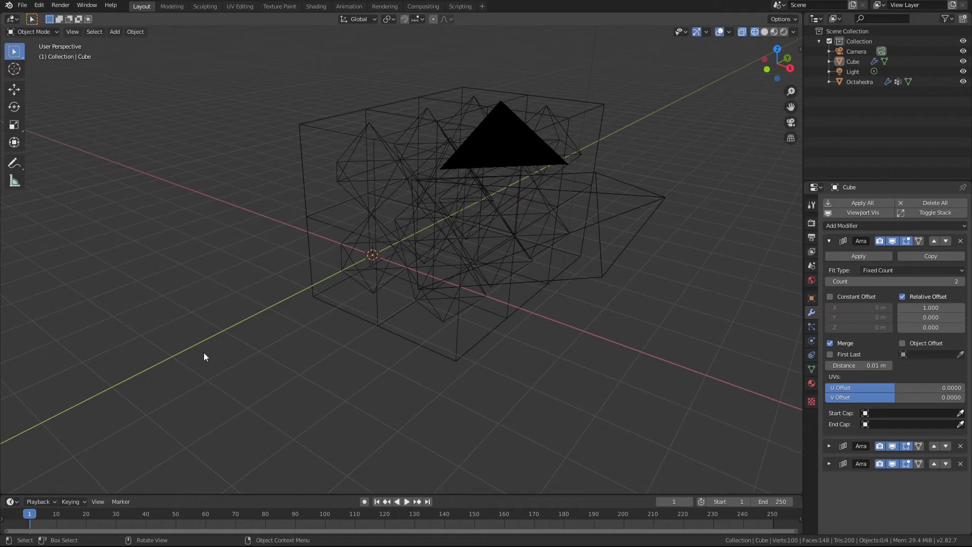
pyautogui.hotkey('shift', 'a')
pyautogui.moveTo(207, 353)
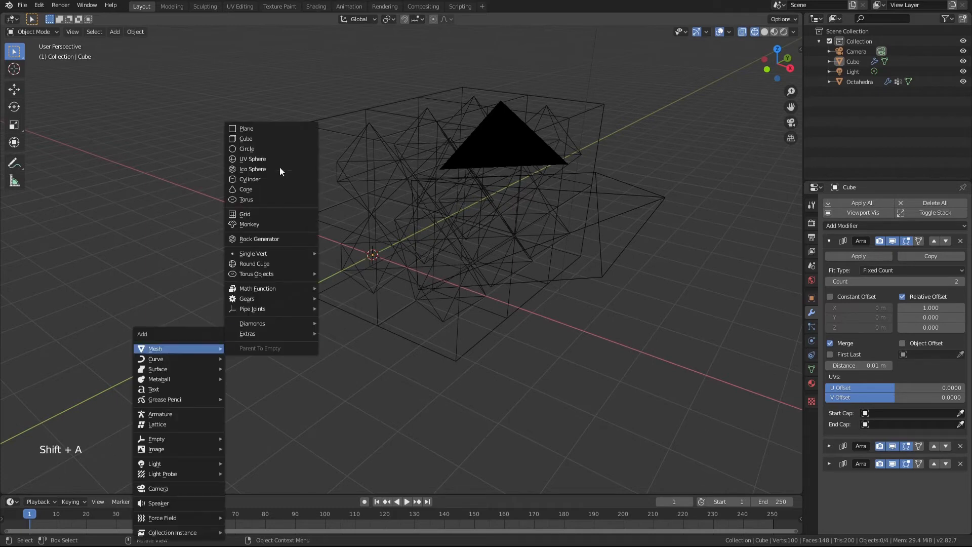
pyautogui.click(253, 159)
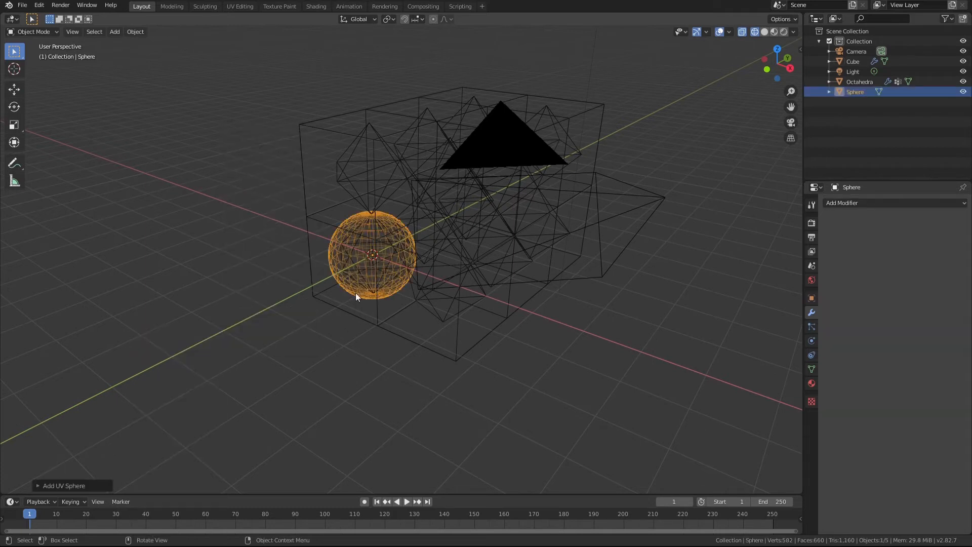
pyautogui.hotkey('ctrl', '1')
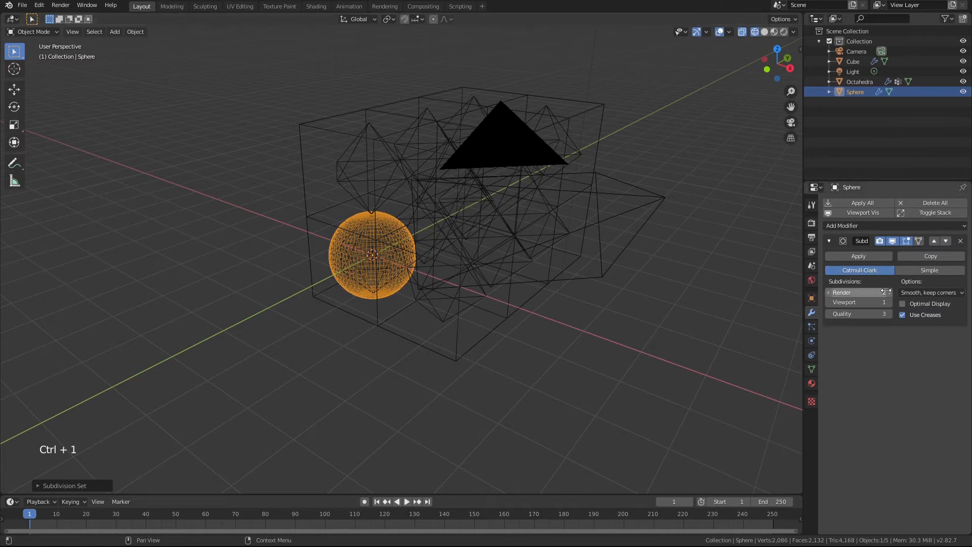
pyautogui.click(856, 256)
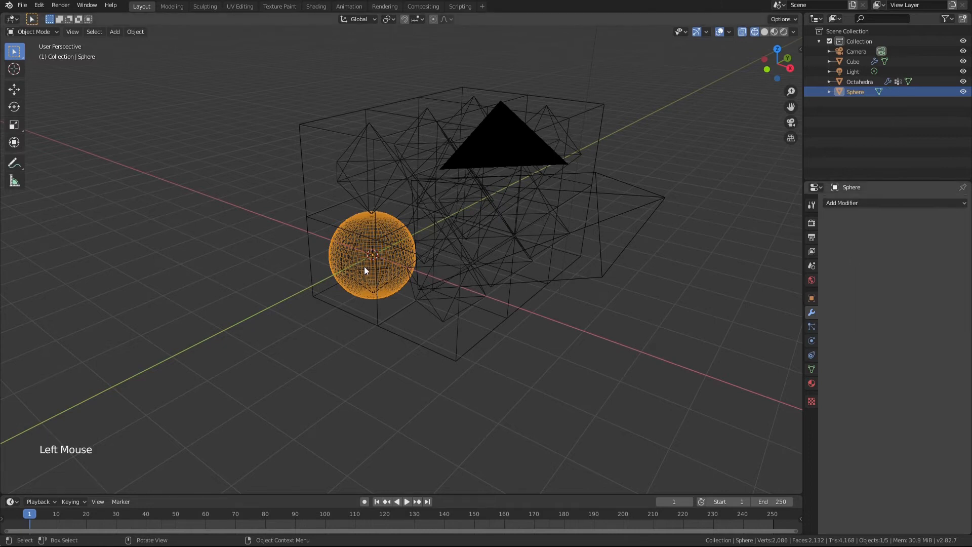
# Move the sphere well clear of the lattice and shade it smooth.
pyautogui.press('g')
pyautogui.click(43, 277)
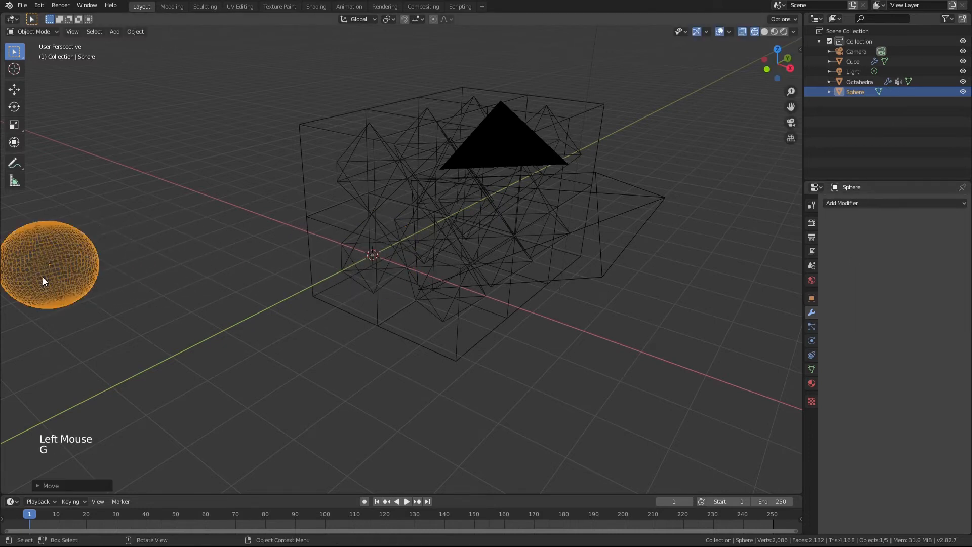
pyautogui.rightClick(44, 251)
# Switch to solid shading and duplicate the sphere twice, placing the copies in a row leading away from the lattice.
pyautogui.keyDown('shift'); pyautogui.moveTo(213, 233); pyautogui.dragTo(308, 235, button='middle'); pyautogui.keyUp('shift')
pyautogui.press('z')
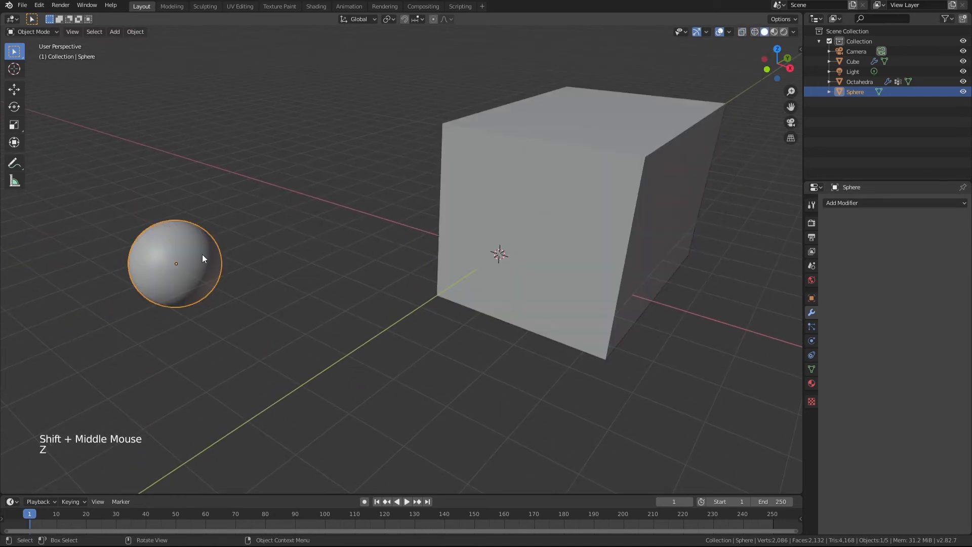
pyautogui.scroll(-4, 249, 262)
pyautogui.moveTo(249, 262); pyautogui.dragTo(300, 296, button='middle')
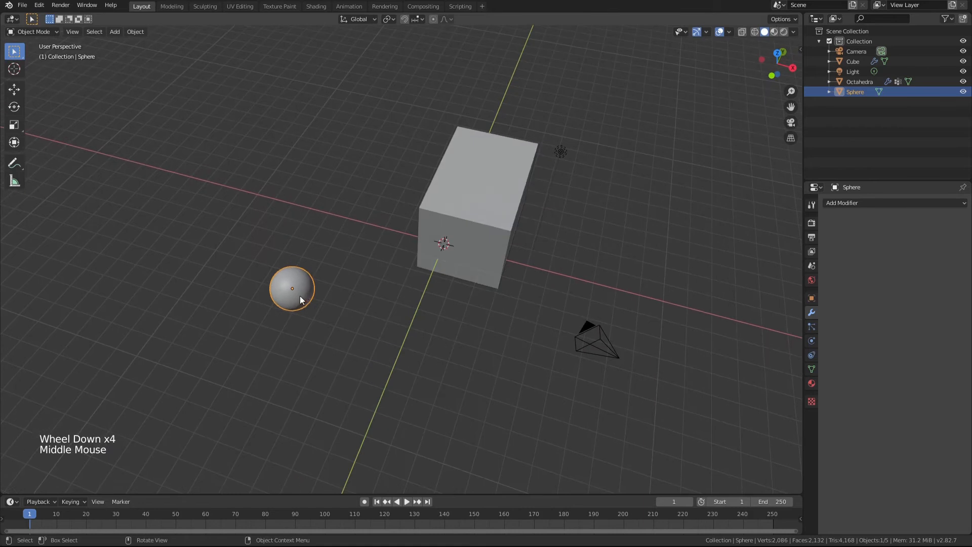
pyautogui.scroll(4, 198, 336)
pyautogui.hotkey('shift', 'd')
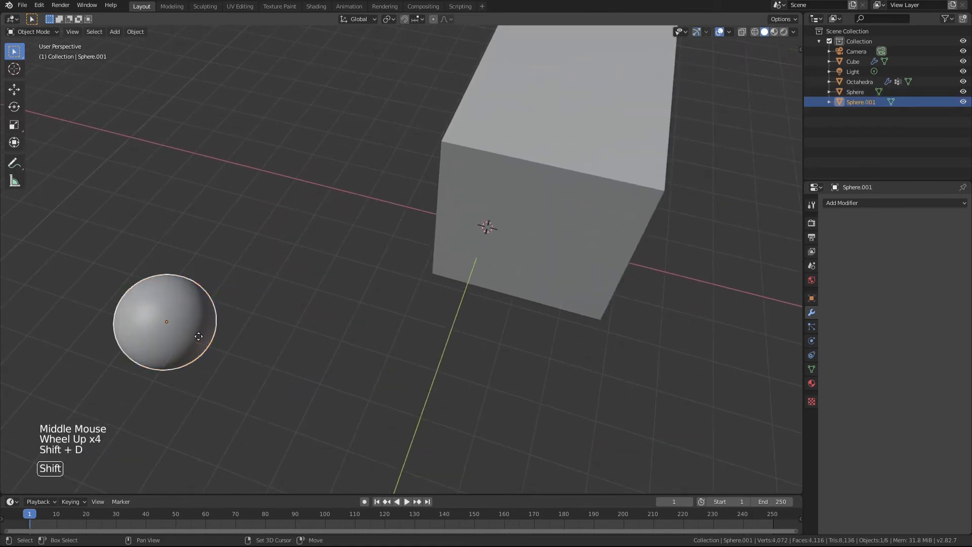
pyautogui.click(82, 294)
pyautogui.keyDown('shift'); pyautogui.moveTo(163, 257); pyautogui.dragTo(314, 227, button='middle'); pyautogui.keyUp('shift')
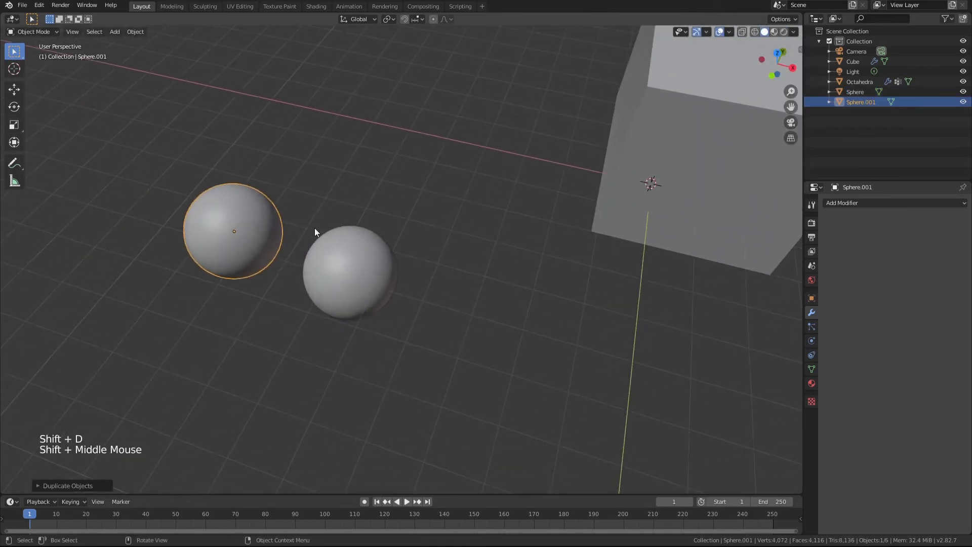
pyautogui.hotkey('shift', 'd')
pyautogui.click(135, 147)
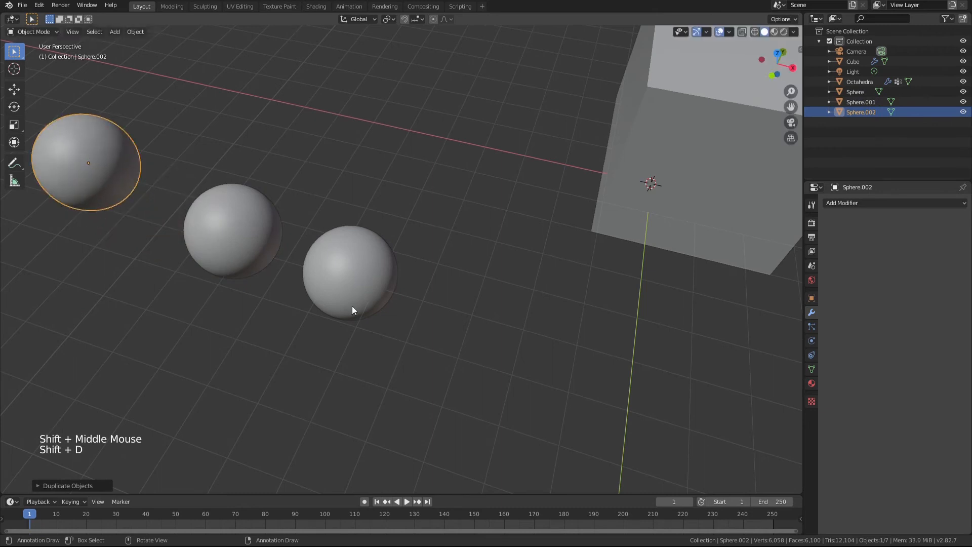
# Rename the sphere nearest the lattice as Center Atom and the middle sphere as Cubic Atoms.
pyautogui.moveTo(351, 306); pyautogui.dragTo(788, 131, button='middle')
pyautogui.tripleClick(851, 93)
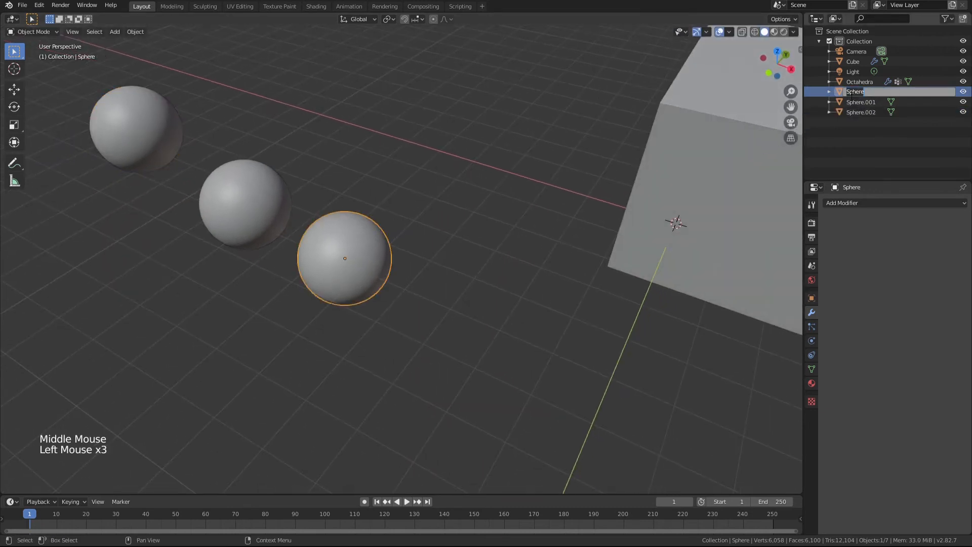
pyautogui.write('Center Atom')
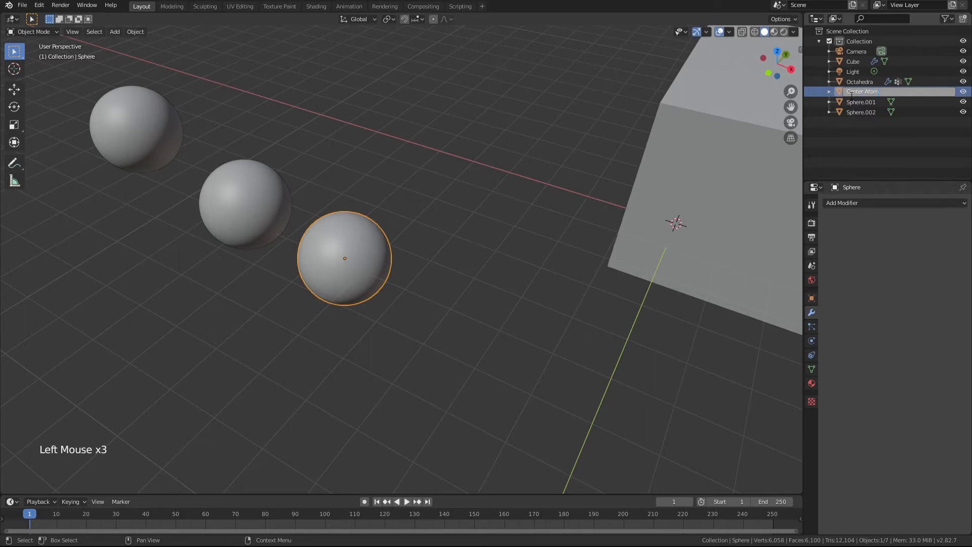
pyautogui.press('Return')
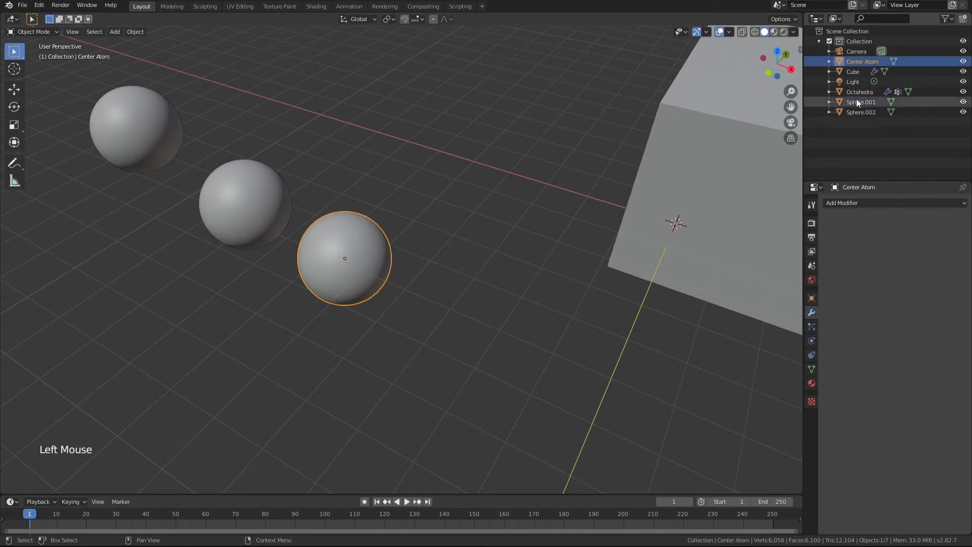
pyautogui.tripleClick(854, 100)
pyautogui.write('Cubes Atoms')
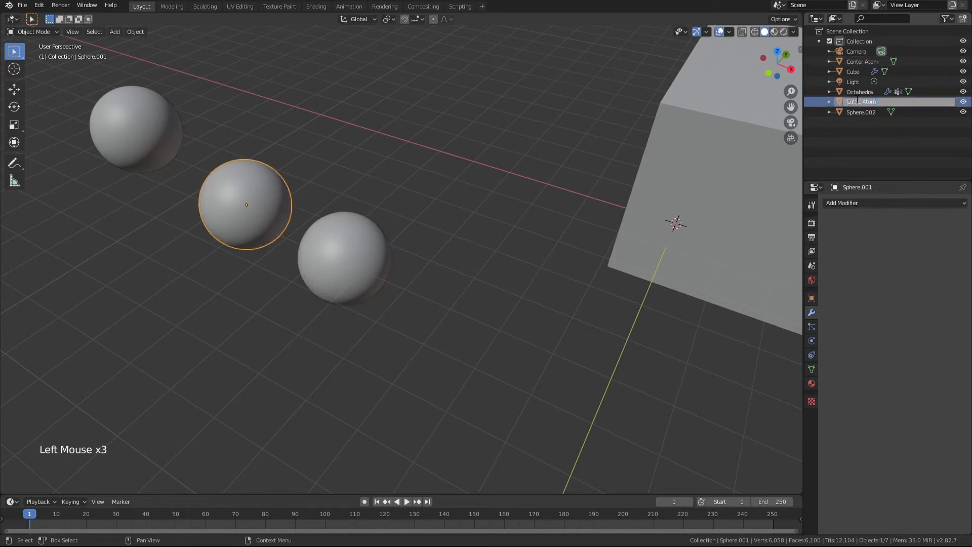
pyautogui.press('Return')
# Rename the sphere farthest from the lattice as Octahedral Atoms.
pyautogui.tripleClick(859, 111)
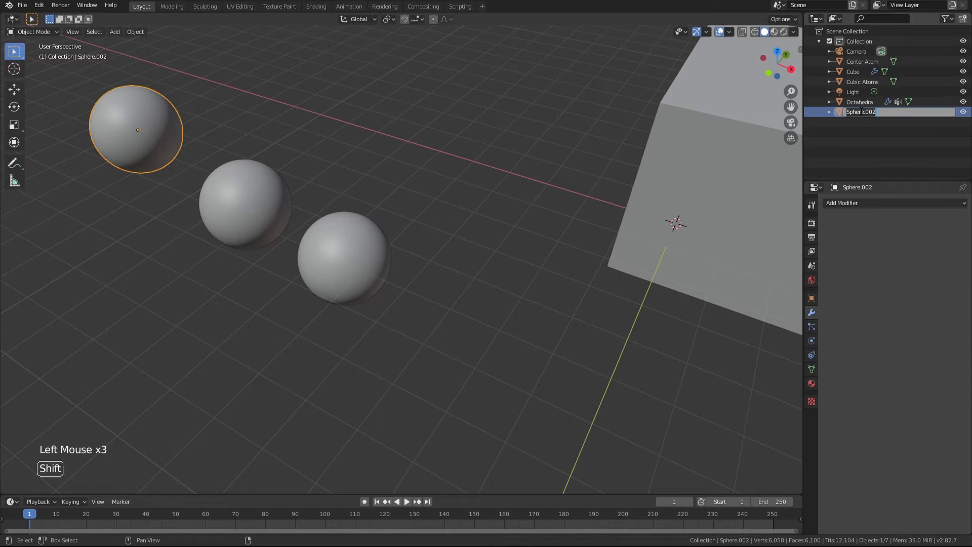
pyautogui.write('Oct')
pyautogui.write('a')
pyautogui.press('BackSpace')
pyautogui.write('tah')
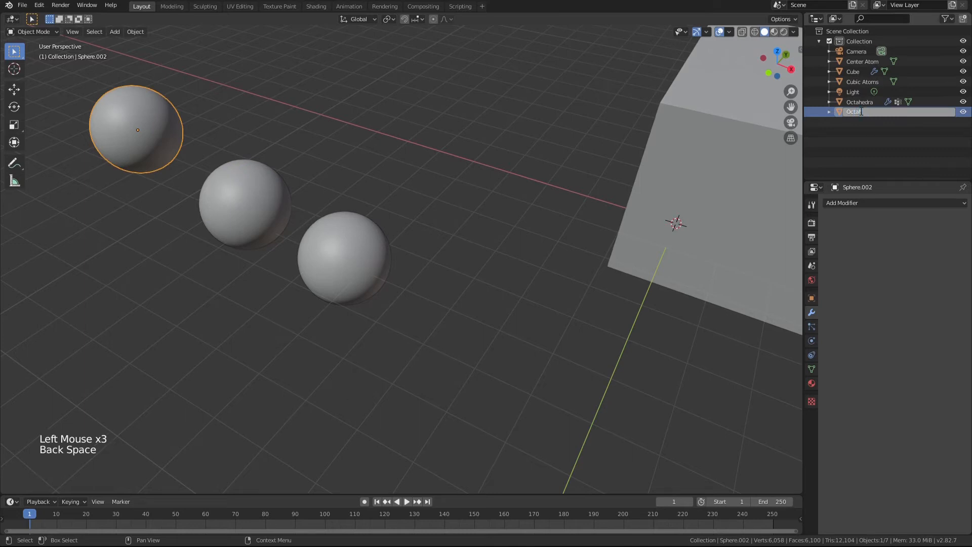
pyautogui.write('edral Atoms')
pyautogui.press('Return')
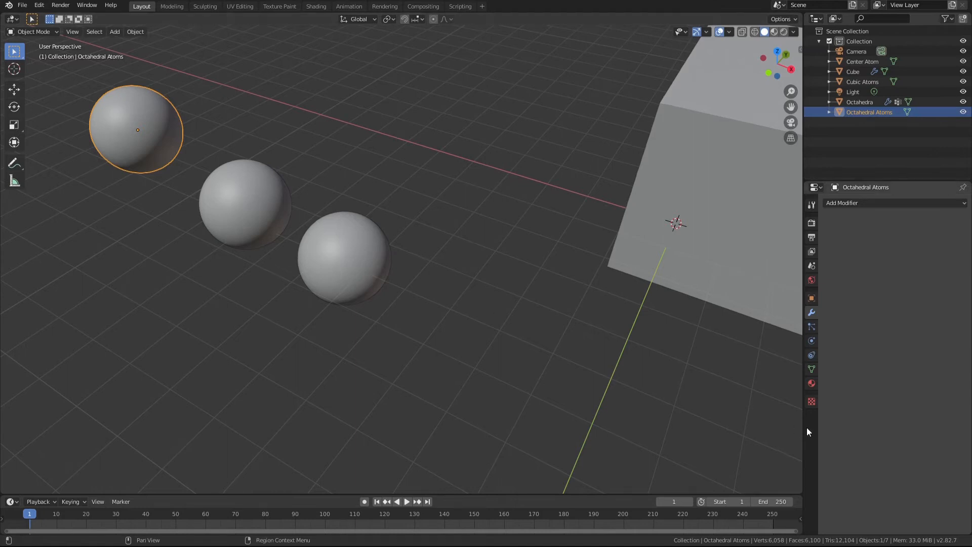
# Switch to Material Preview shading and give the Octahedral Atoms sphere a new material with a blue base color, hue 0.661 and saturation 0.832.
pyautogui.keyDown('shift'); pyautogui.moveTo(527, 378); pyautogui.dragTo(453, 353, button='middle'); pyautogui.keyUp('shift')
pyautogui.scroll(-2, 451, 368)
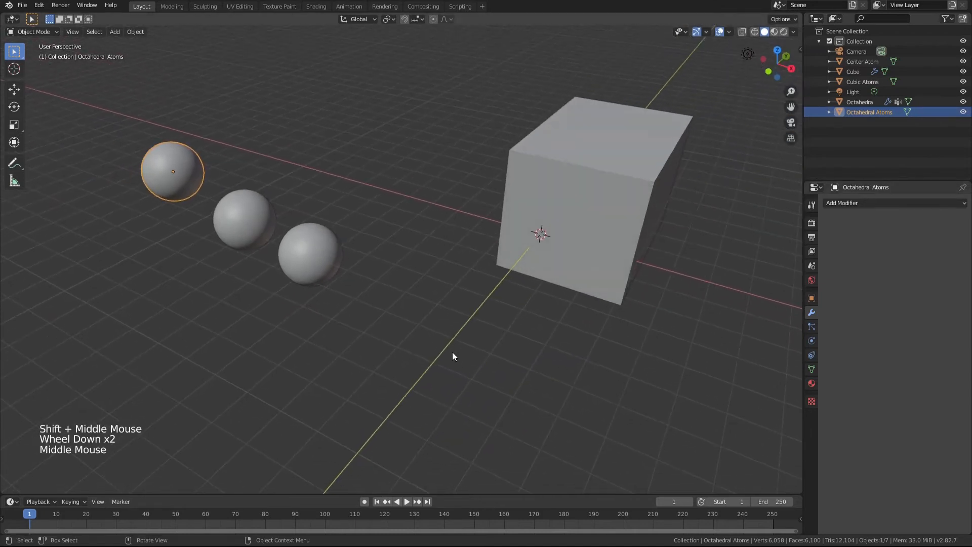
pyautogui.press('z')
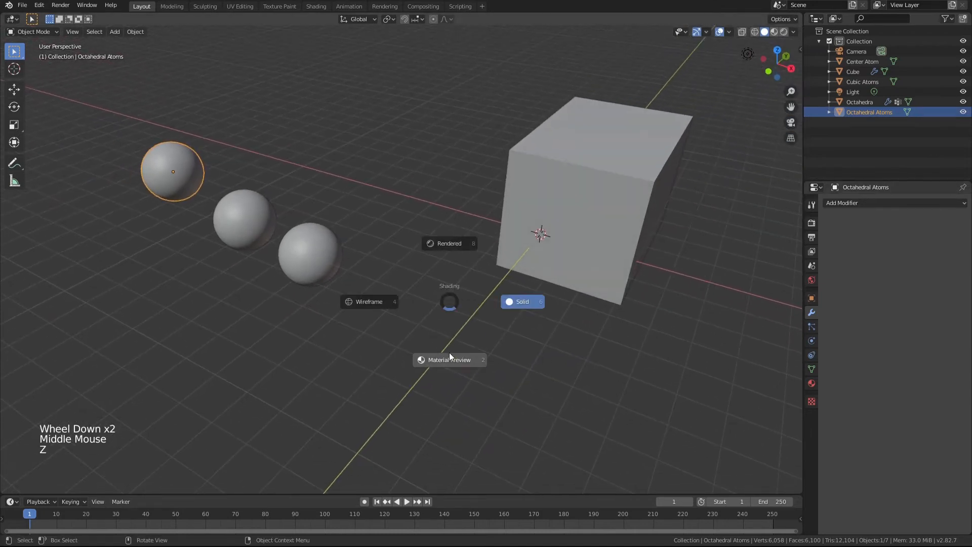
pyautogui.click(811, 383)
pyautogui.click(886, 249)
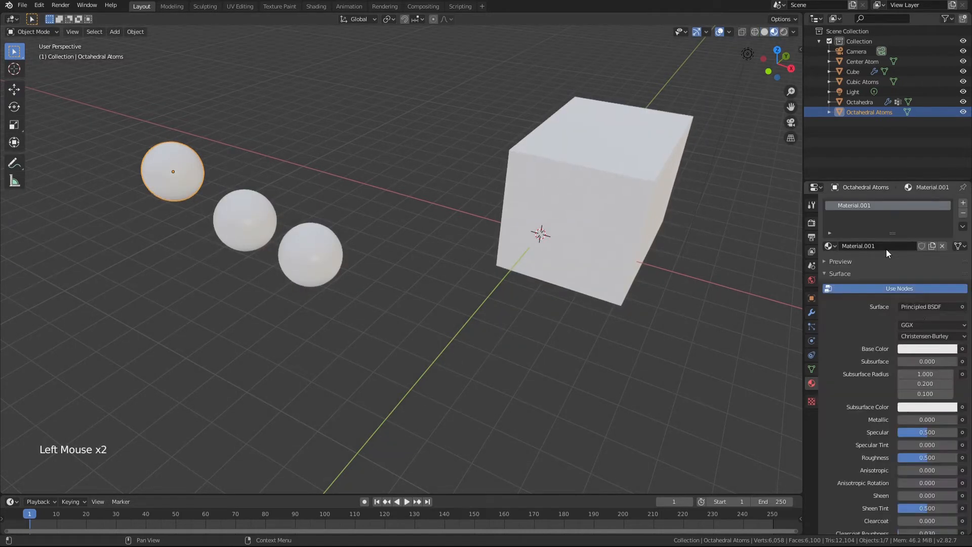
pyautogui.click(925, 348)
pyautogui.click(935, 221)
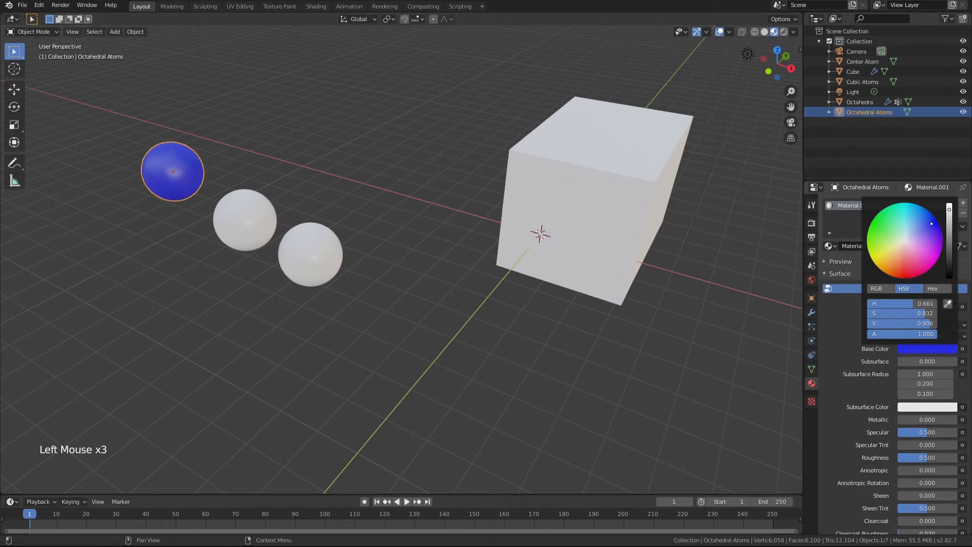
# Give the Cubic Atoms sphere a new material with its base color darkened to near black.
pyautogui.click(248, 236)
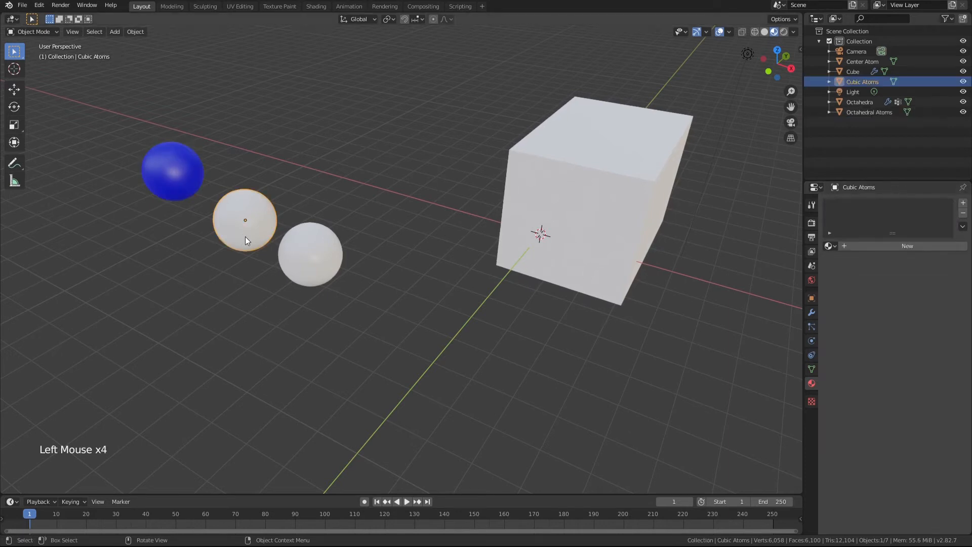
pyautogui.click(865, 249)
pyautogui.click(926, 348)
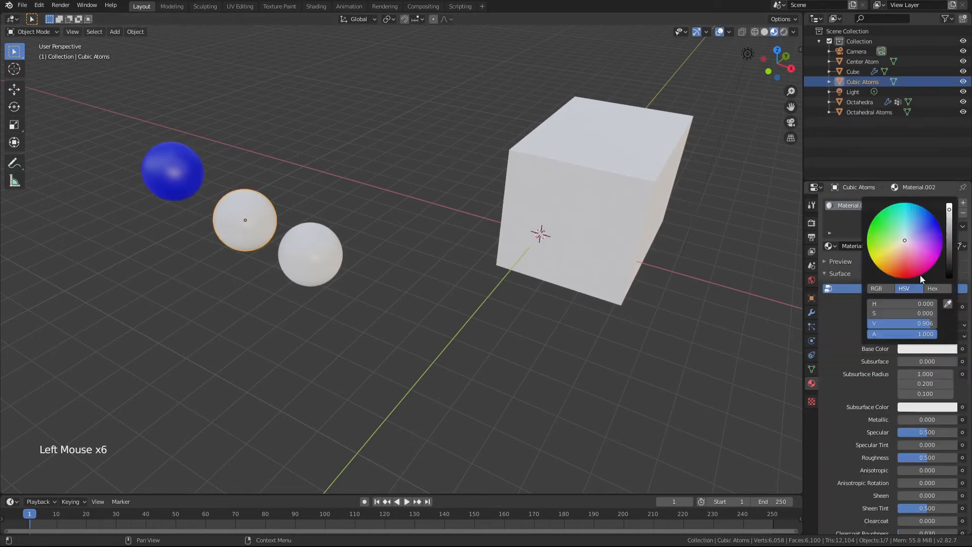
pyautogui.moveTo(949, 215); pyautogui.dragTo(950, 261)
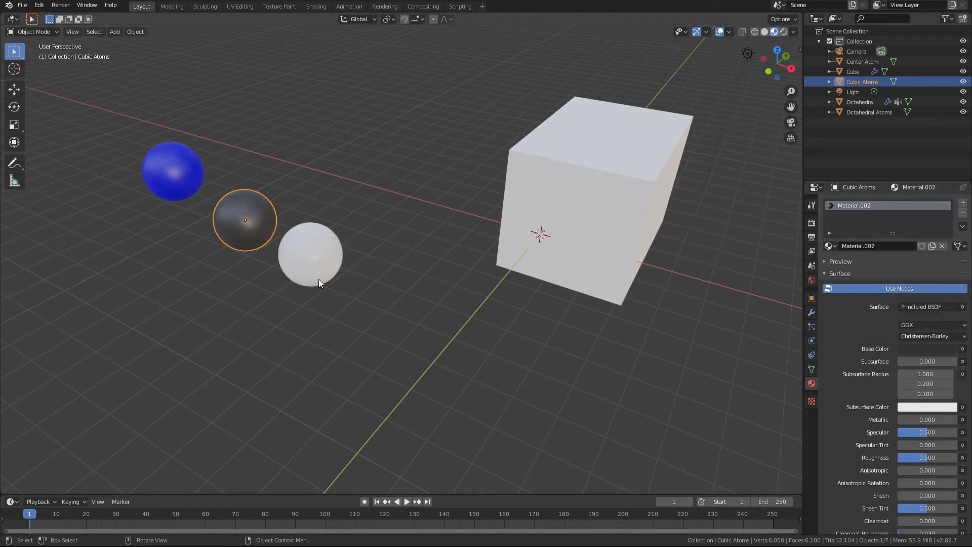
# Give the Center Atom sphere a new material with a red base color, hue 0.006 and saturation 0.987.
pyautogui.click(320, 279)
pyautogui.click(885, 244)
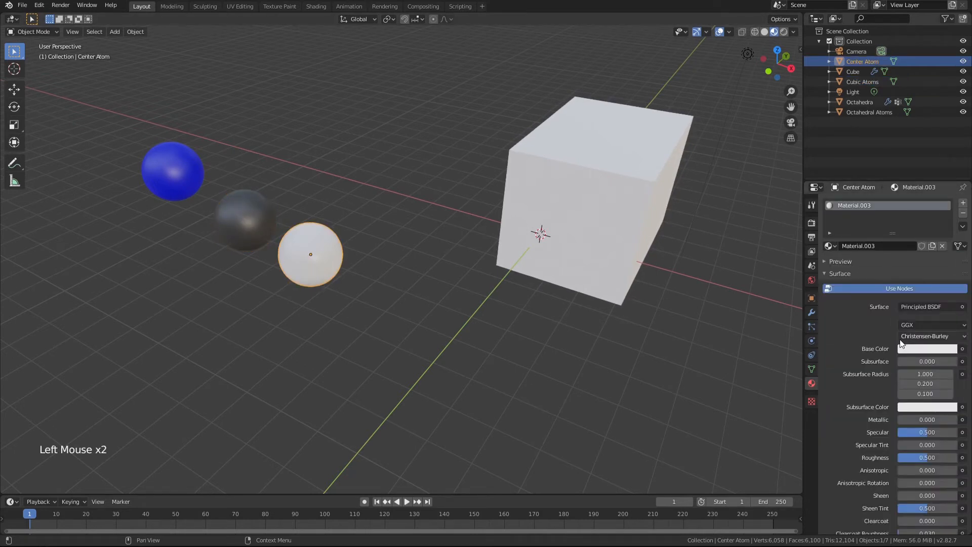
pyautogui.click(914, 348)
pyautogui.click(912, 266)
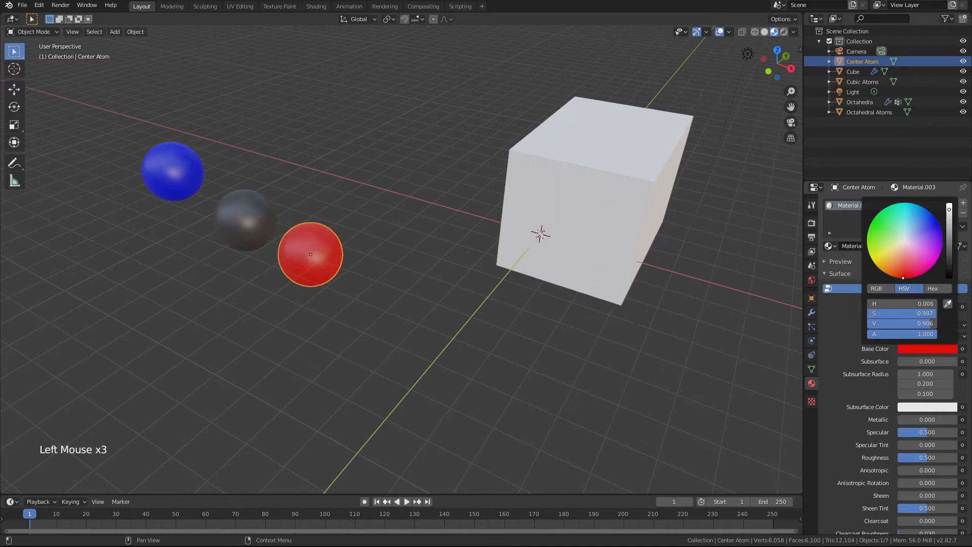
pyautogui.keyDown('shift'); pyautogui.click(501, 317); pyautogui.keyUp('shift')
# Switch to solid shading and add a particle system of type Hair to the cube lattice.
pyautogui.keyDown('shift'); pyautogui.moveTo(501, 318); pyautogui.dragTo(416, 342, button='middle'); pyautogui.keyUp('shift')
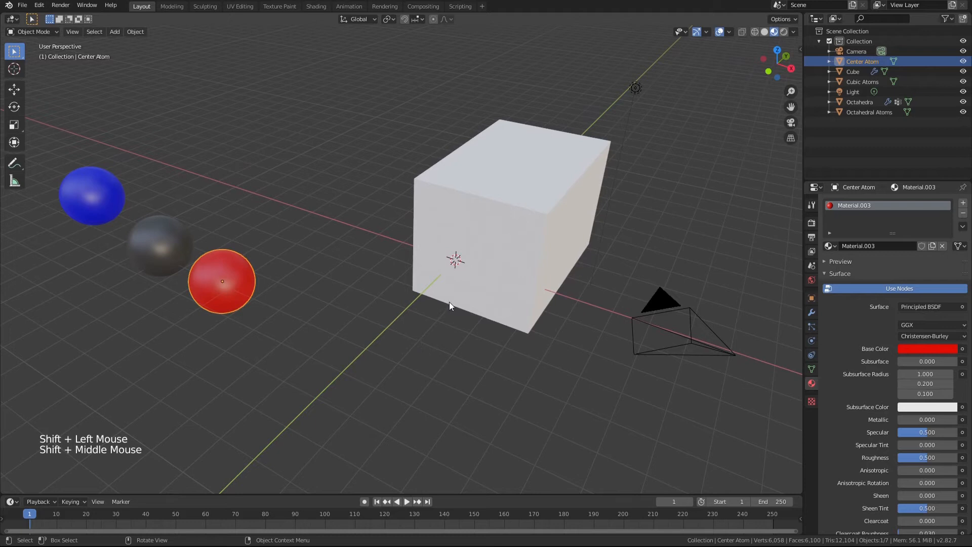
pyautogui.press('z')
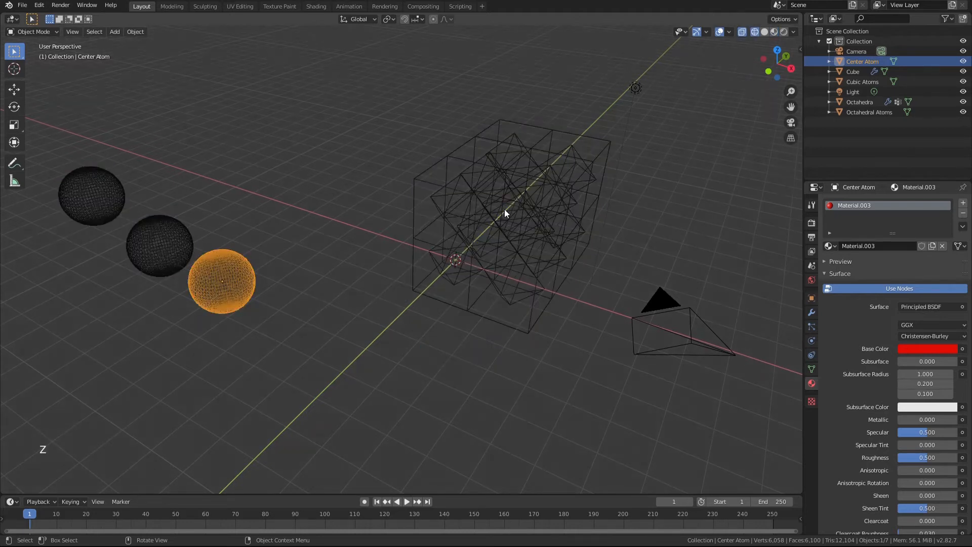
pyautogui.press('z')
pyautogui.click(457, 295)
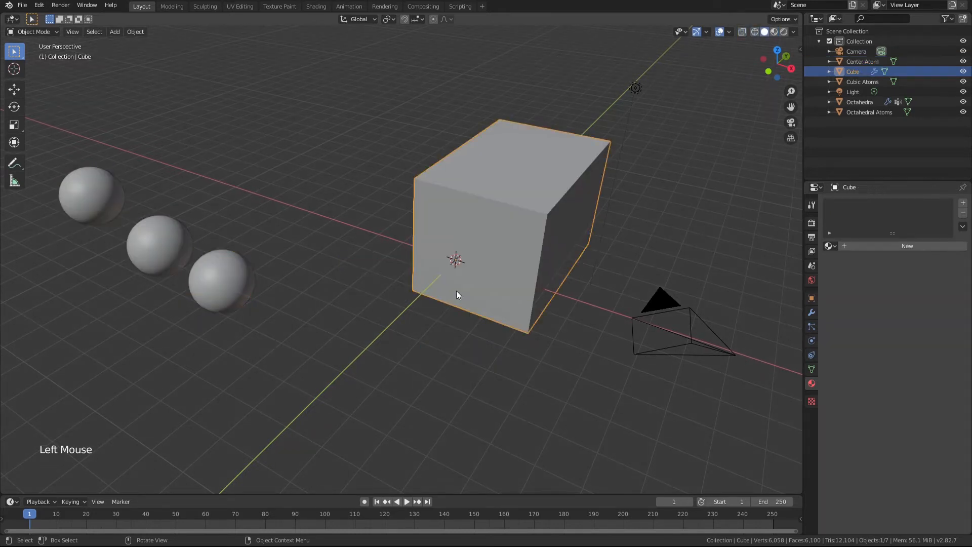
pyautogui.click(812, 328)
pyautogui.click(962, 205)
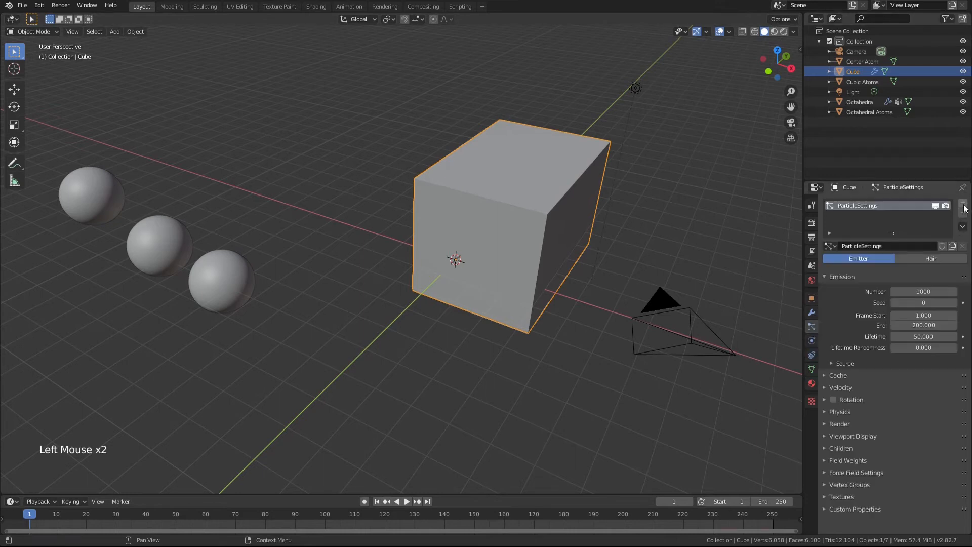
pyautogui.click(940, 260)
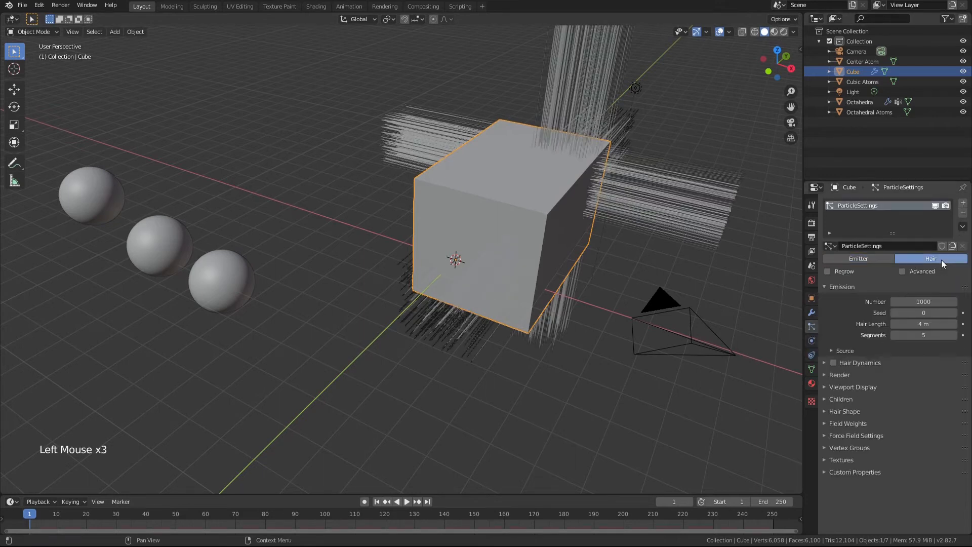
# Set the cube's hair to emit from Verts using the modifier stack, with random order disabled.
pyautogui.click(832, 350)
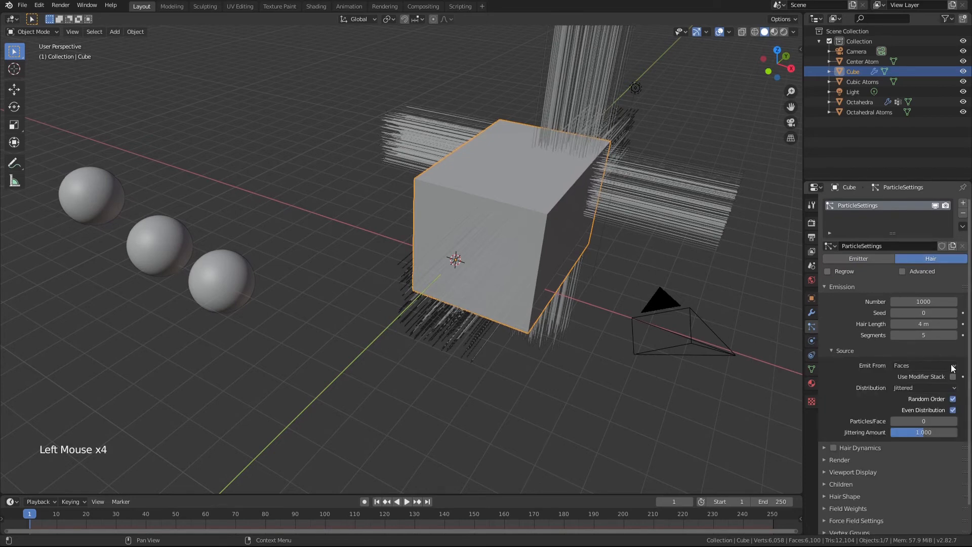
pyautogui.moveTo(945, 364); pyautogui.dragTo(918, 377)
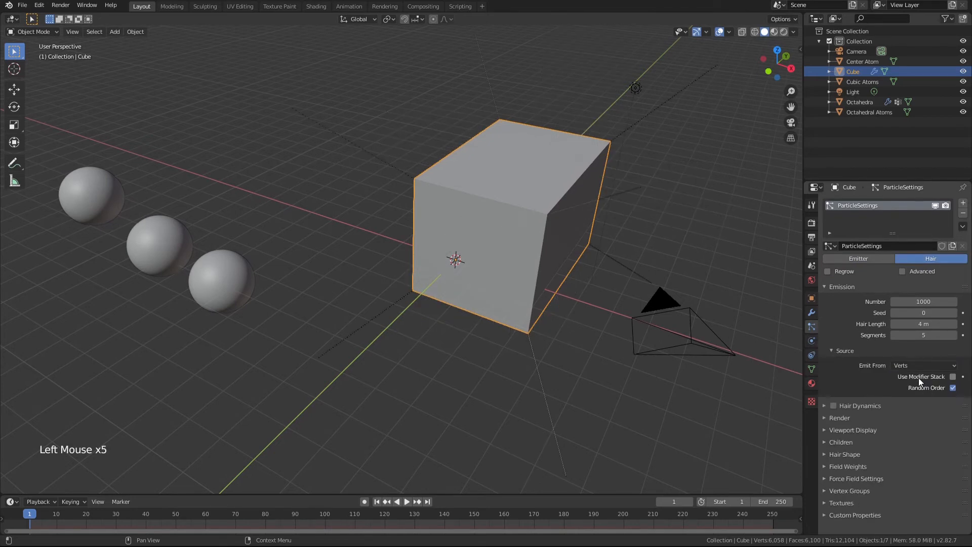
pyautogui.click(953, 377)
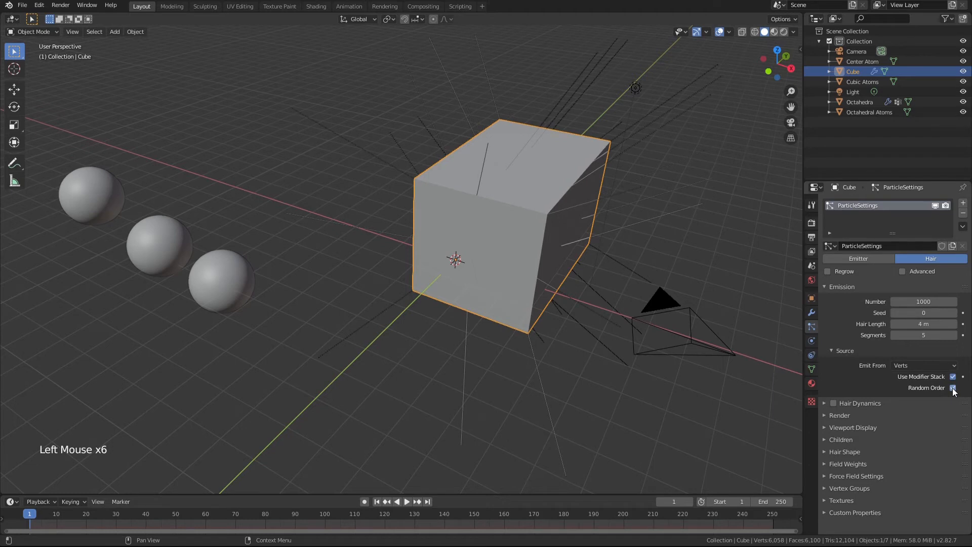
pyautogui.click(952, 388)
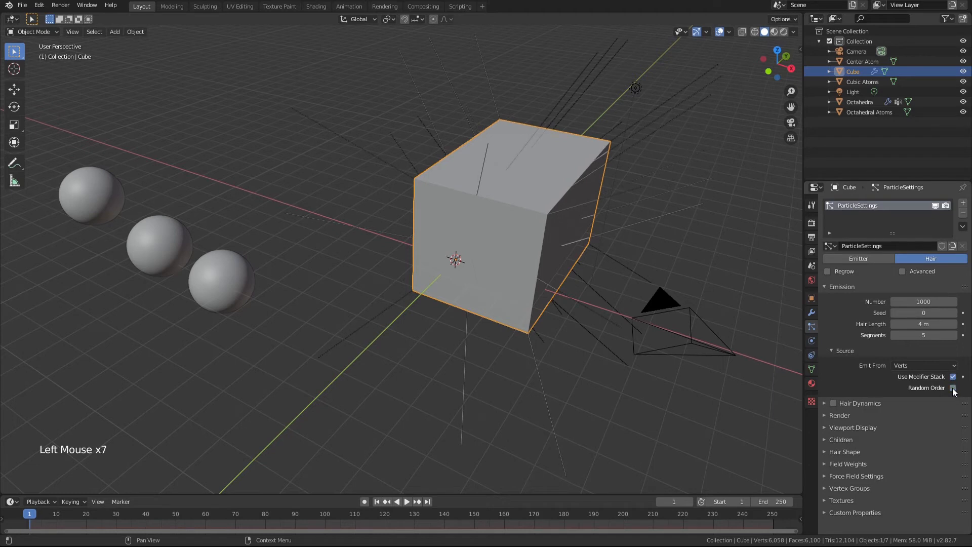
# Render the cube's particles as Object, with Cubic Atoms as the instance object.
pyautogui.click(828, 415)
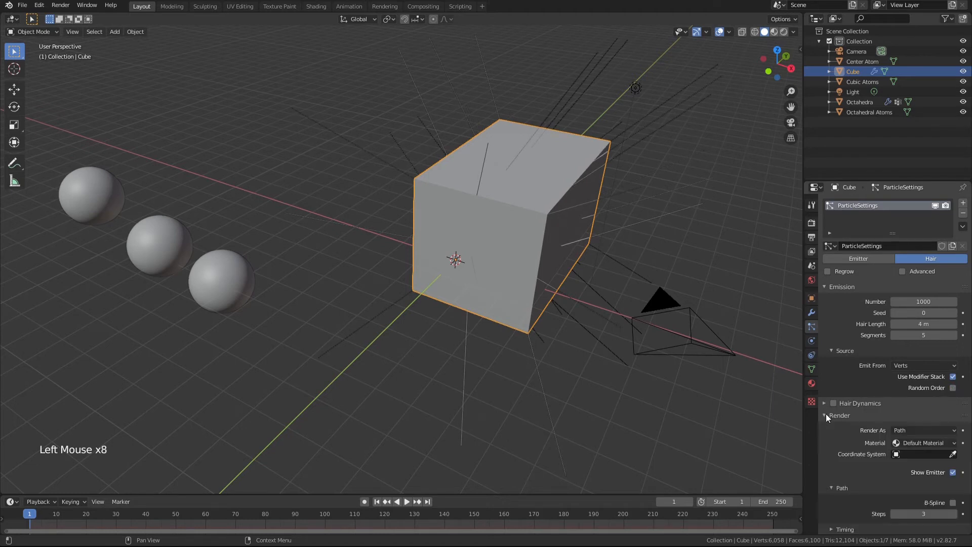
pyautogui.click(922, 429)
pyautogui.click(907, 468)
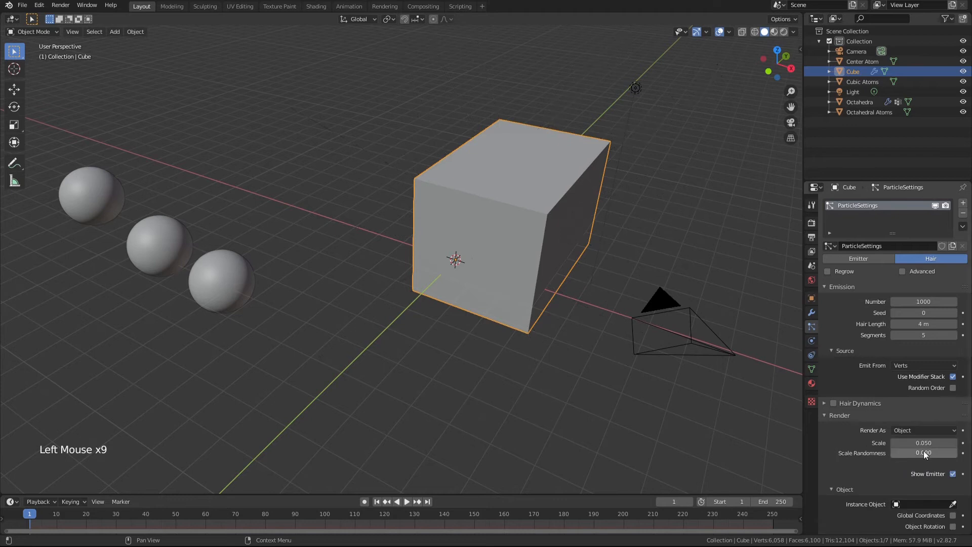
pyautogui.click(941, 505)
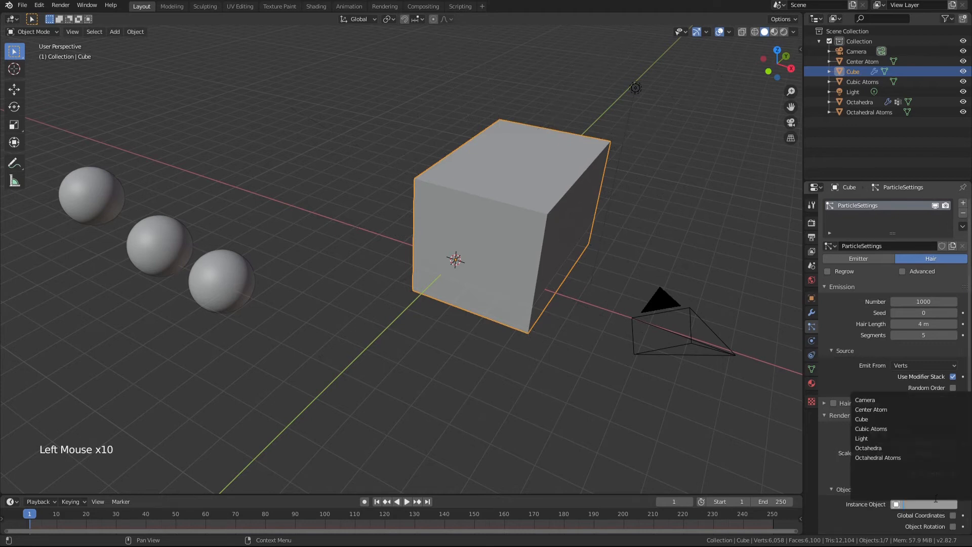
pyautogui.click(895, 433)
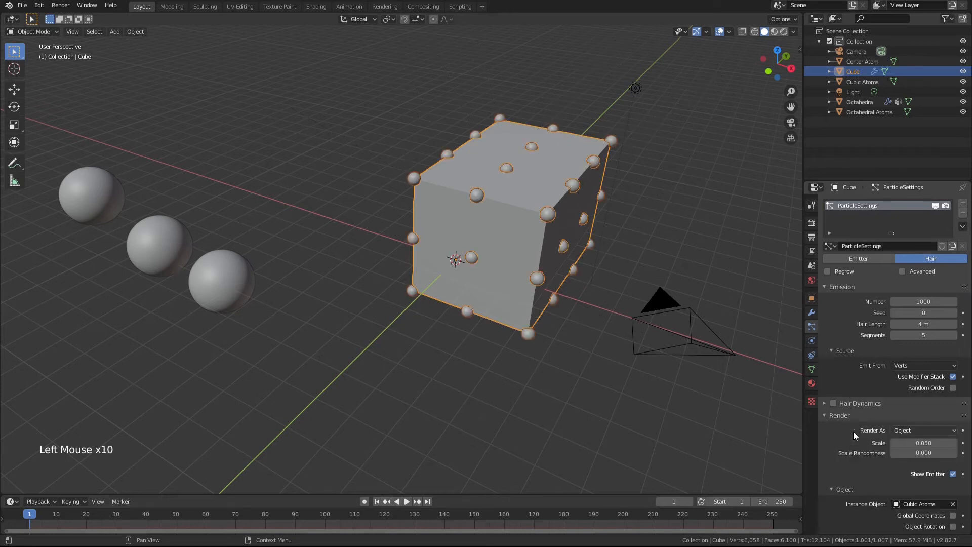
# Switch to Material Preview shading and hide the cube emitter in both the render and the viewport display.
pyautogui.press('z')
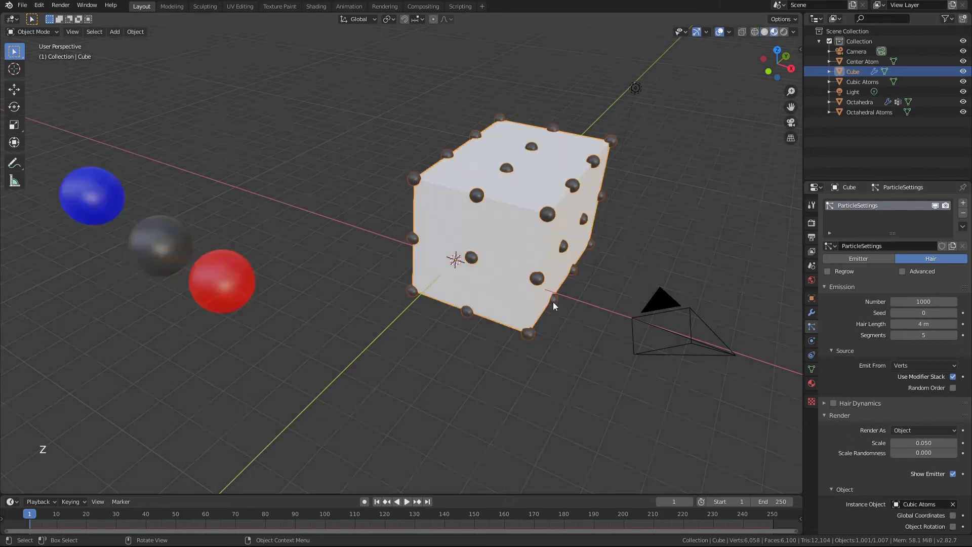
pyautogui.keyDown('shift'); pyautogui.moveTo(509, 295); pyautogui.dragTo(403, 229, button='middle'); pyautogui.keyUp('shift')
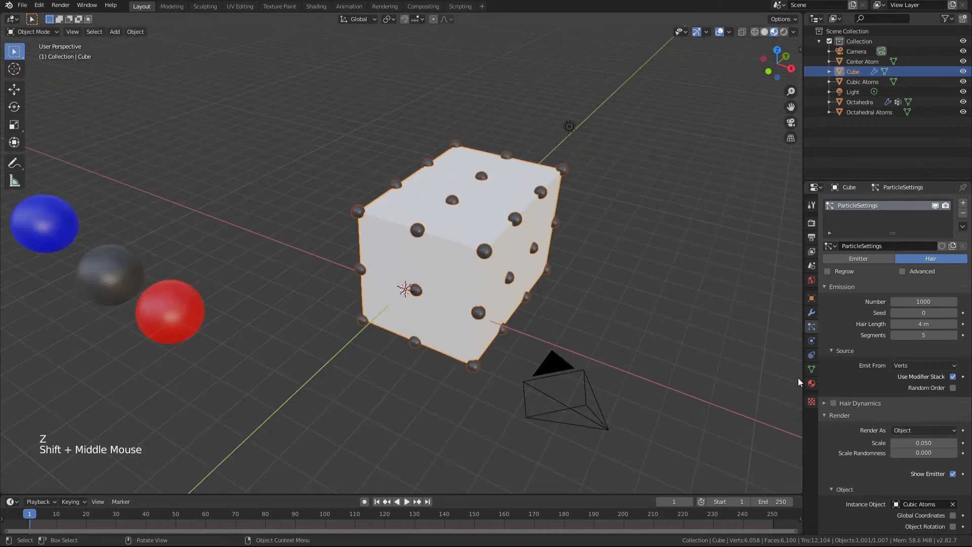
pyautogui.click(953, 474)
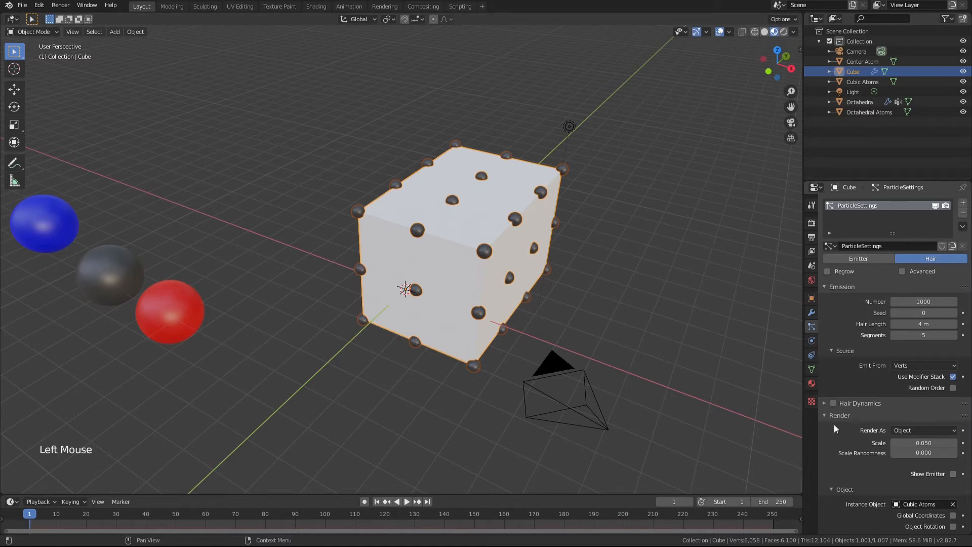
pyautogui.scroll(-5, 835, 428)
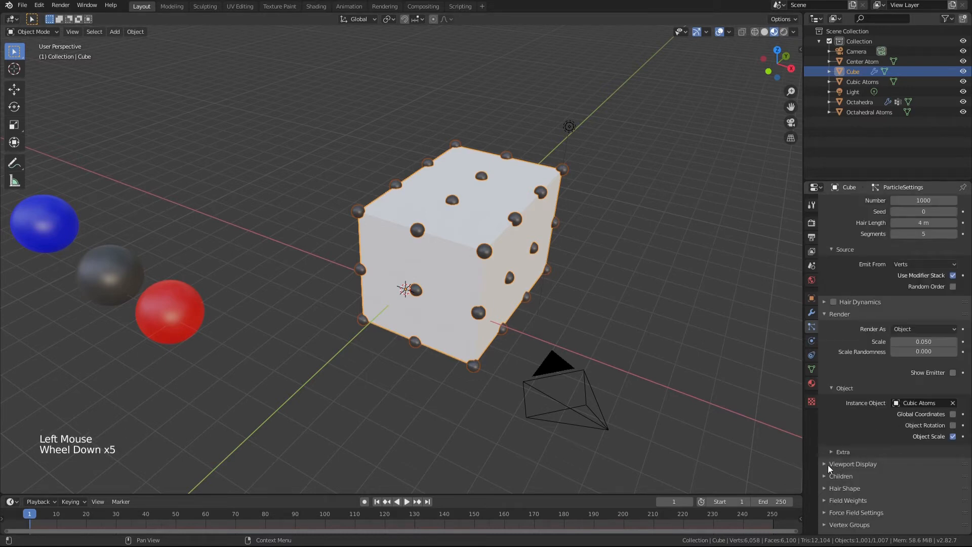
pyautogui.click(830, 464)
pyautogui.scroll(-1, 841, 481)
pyautogui.click(953, 513)
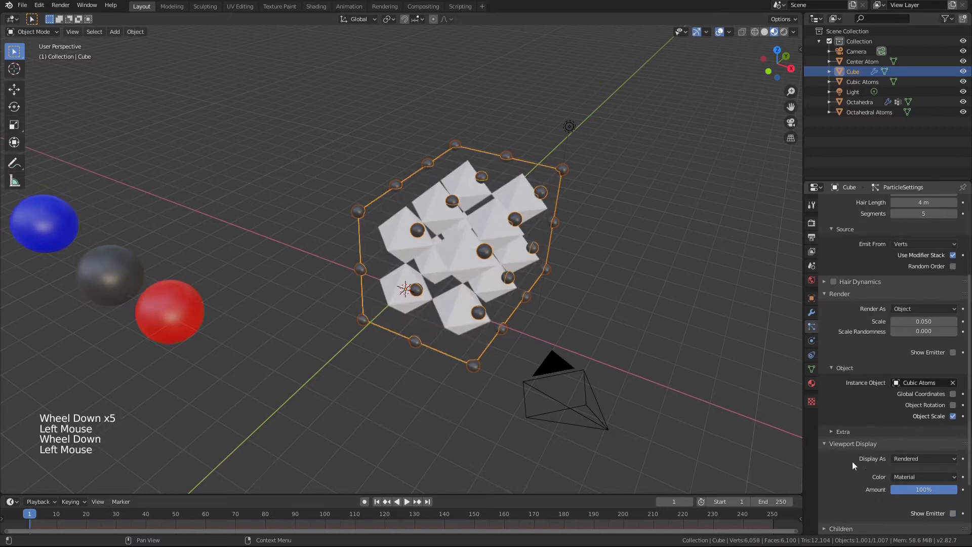
pyautogui.click(827, 447)
pyautogui.moveTo(463, 302); pyautogui.dragTo(446, 272, button='middle')
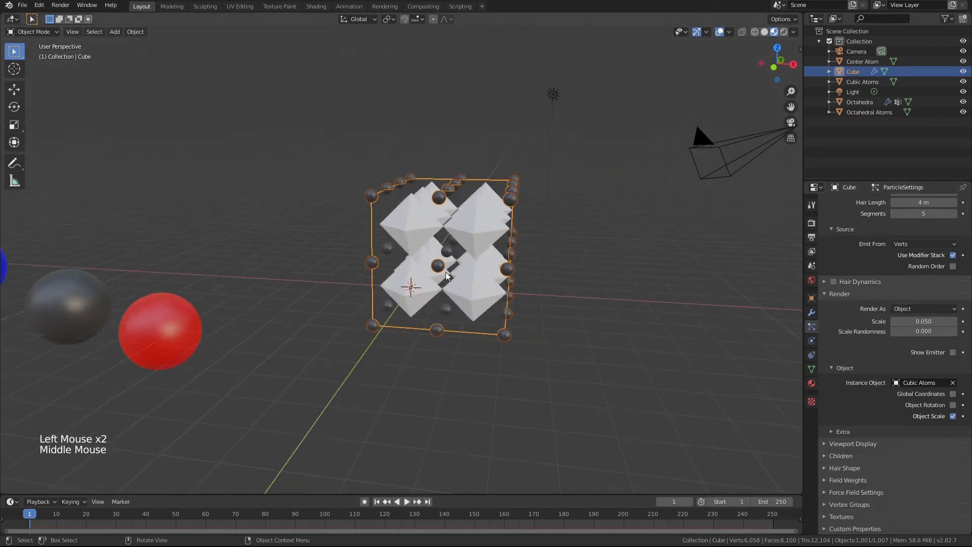
pyautogui.scroll(4, 445, 271)
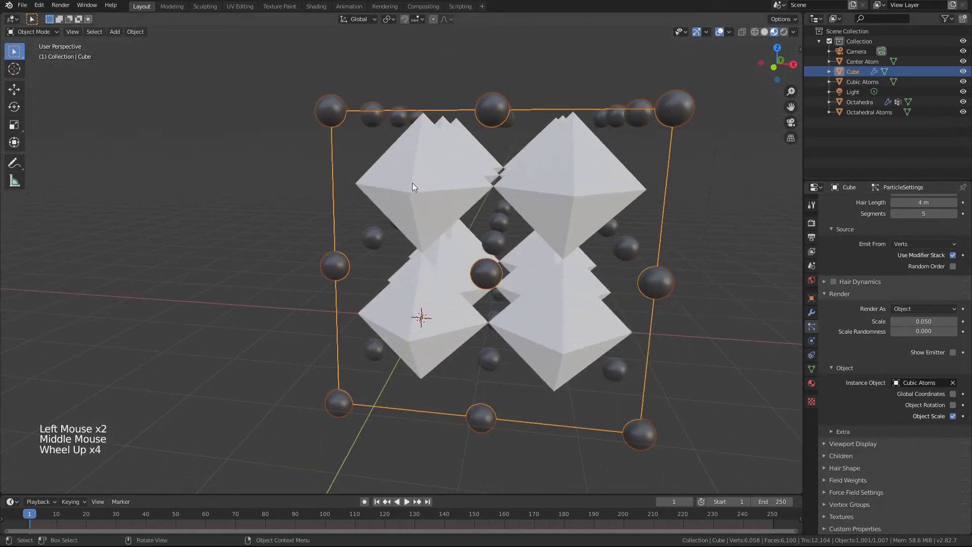
pyautogui.moveTo(412, 187); pyautogui.dragTo(421, 183, button='middle')
pyautogui.scroll(-1, 451, 172)
pyautogui.click(623, 325)
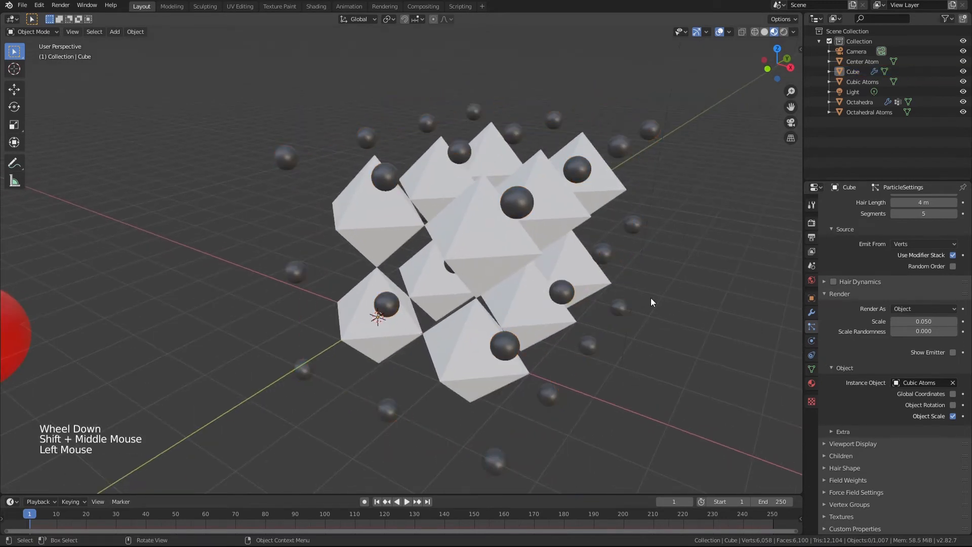
pyautogui.scroll(-1, 661, 282)
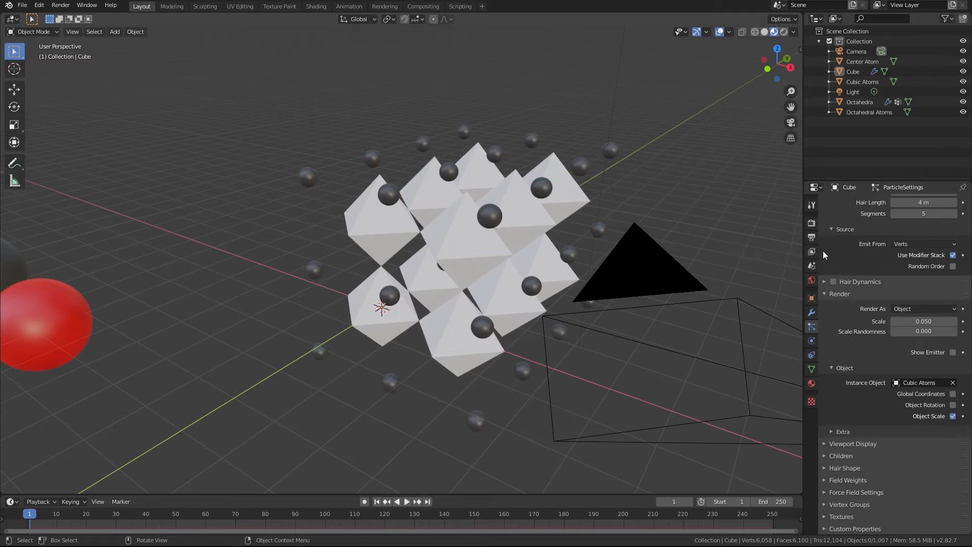
# Enable Eevee's Screen Space Reflections with Refraction on and Max Roughness set to 0.
pyautogui.click(812, 224)
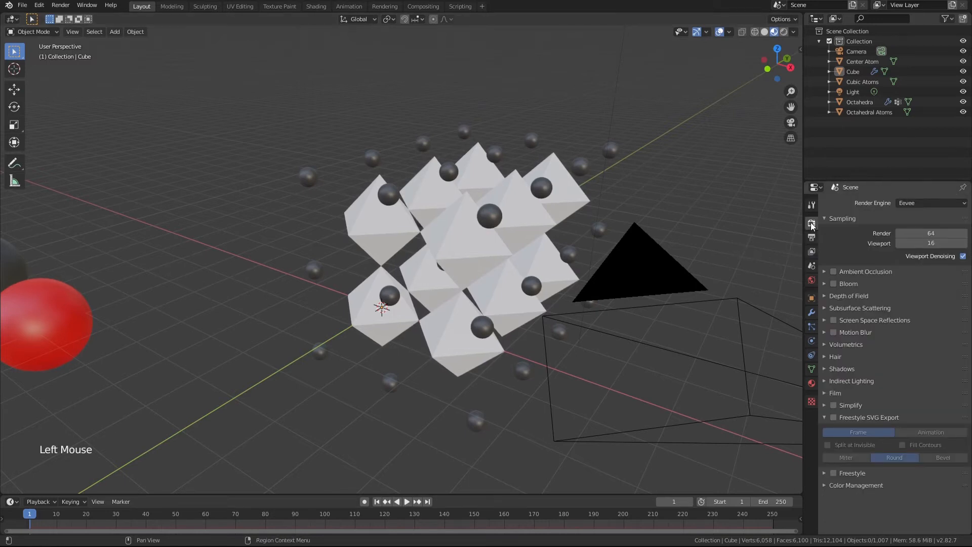
pyautogui.click(833, 320)
pyautogui.click(825, 321)
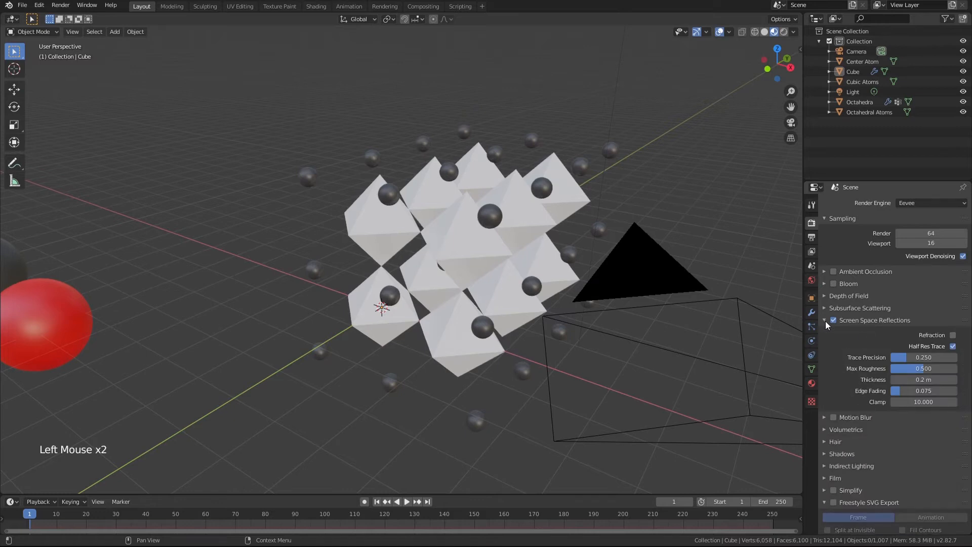
pyautogui.click(952, 335)
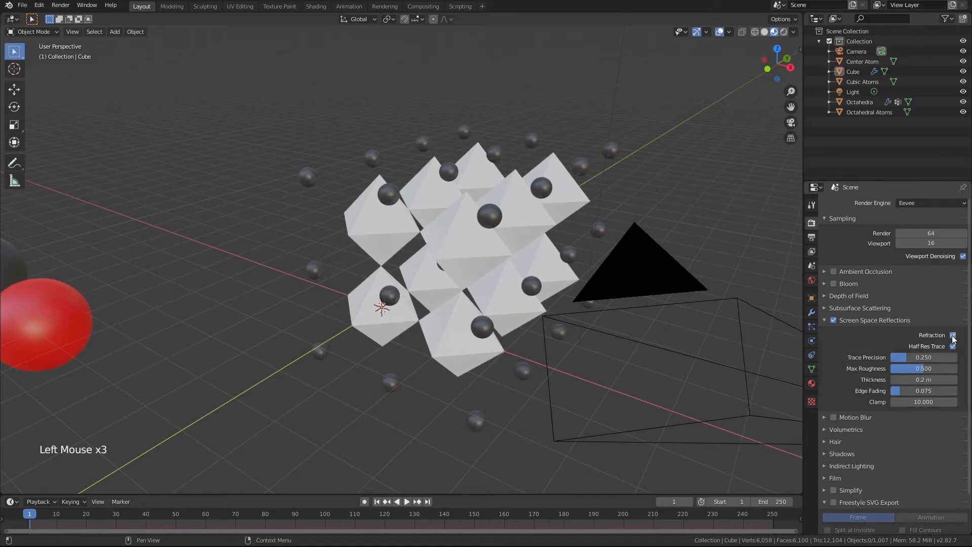
pyautogui.moveTo(931, 368); pyautogui.dragTo(893, 368)
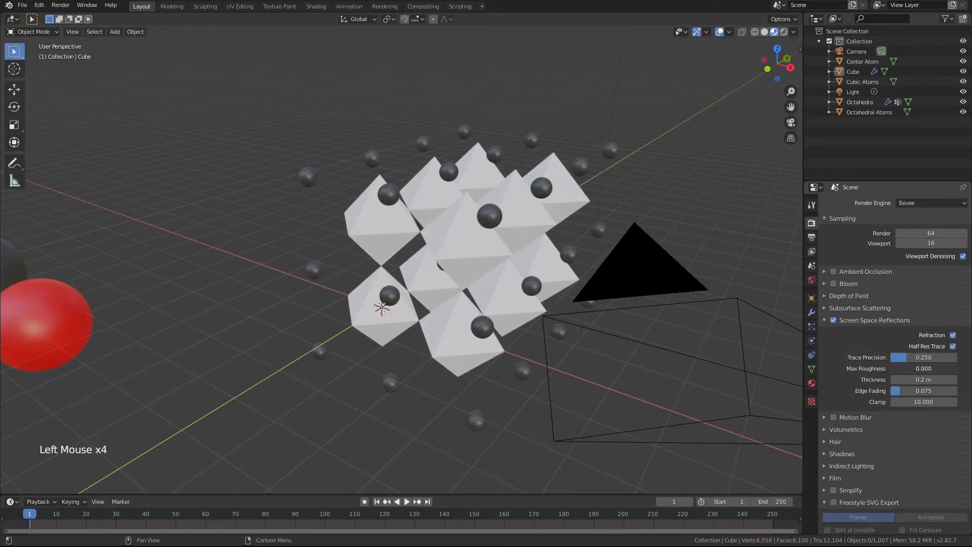
pyautogui.click(824, 320)
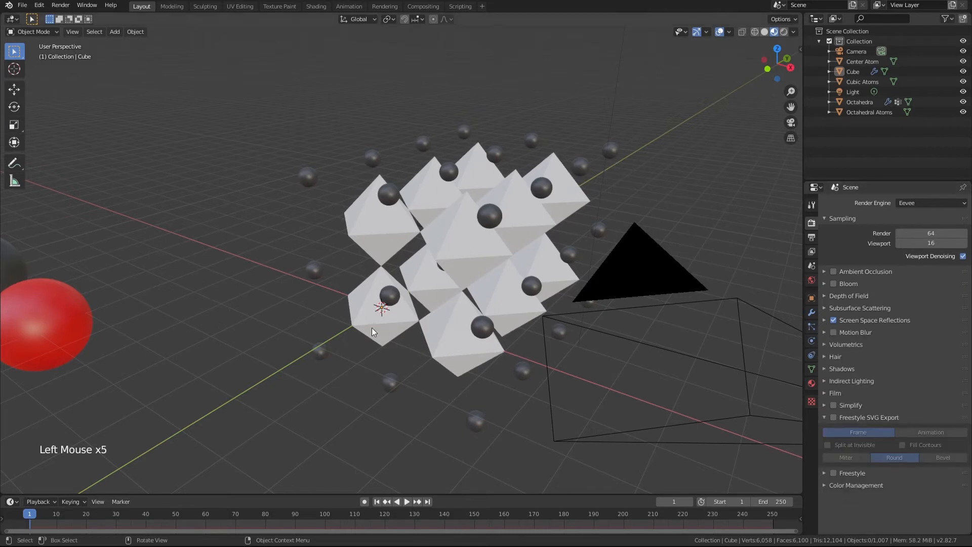
# Change the base color of the Octahedra material to a saturated blue like that of the Octahedral Atoms.
pyautogui.click(363, 224)
pyautogui.click(355, 229)
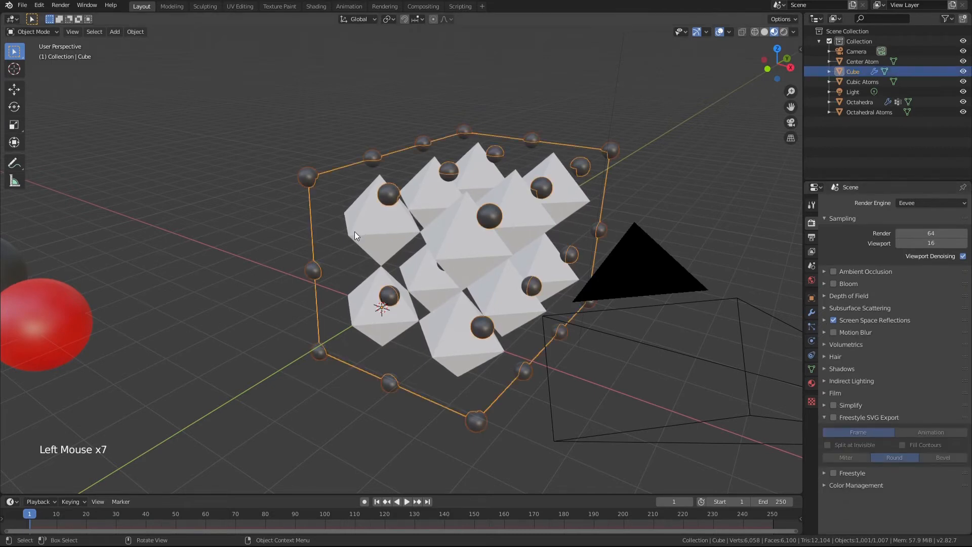
pyautogui.click(858, 104)
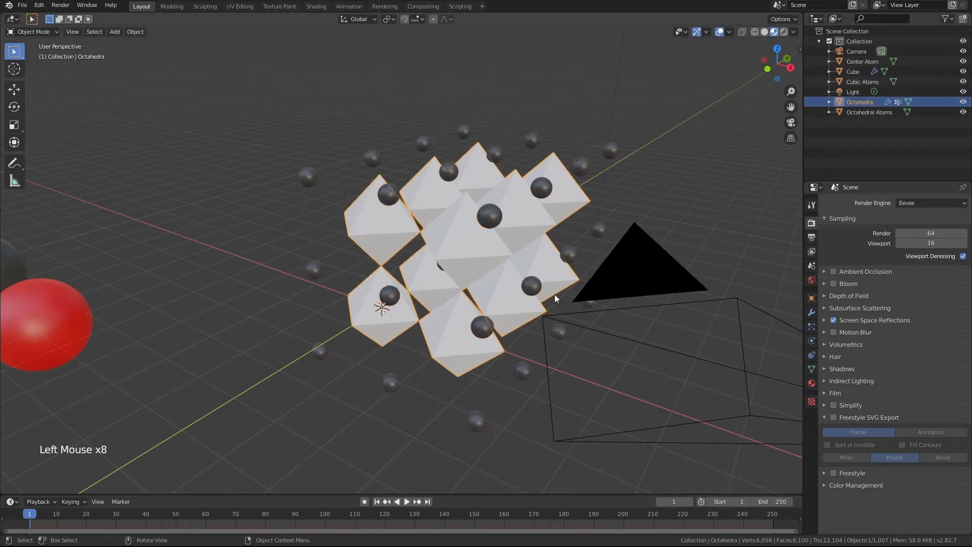
pyautogui.click(811, 384)
pyautogui.scroll(-1, 365, 301)
pyautogui.scroll(-1, 355, 303)
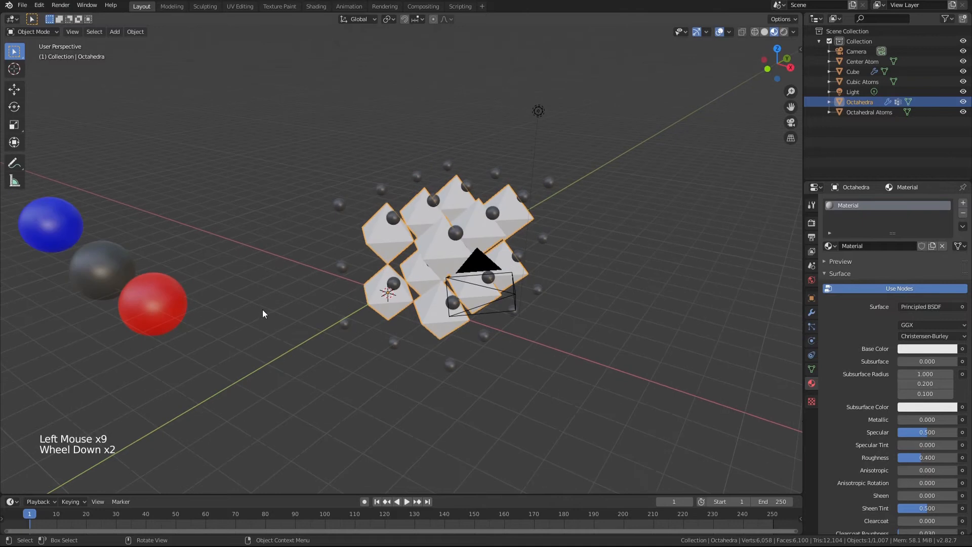
pyautogui.click(871, 111)
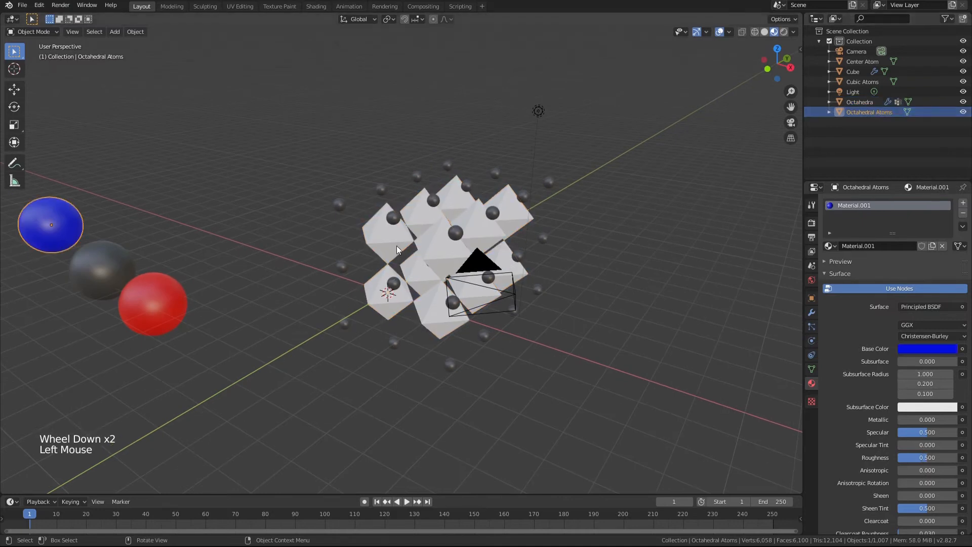
pyautogui.click(860, 102)
pyautogui.click(932, 354)
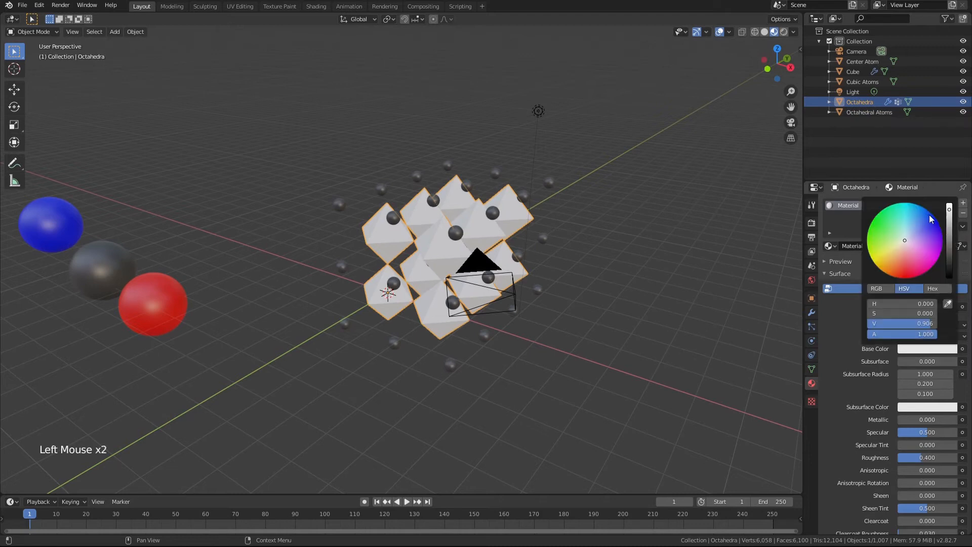
pyautogui.click(937, 221)
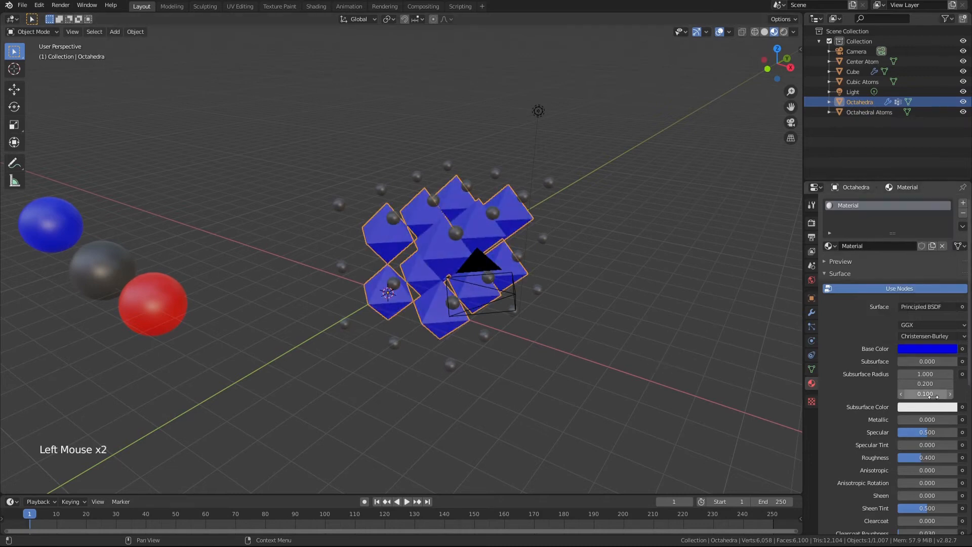
# Set the octahedra material's Roughness to 0 and Transmission to 1.
pyautogui.scroll(-2, 906, 410)
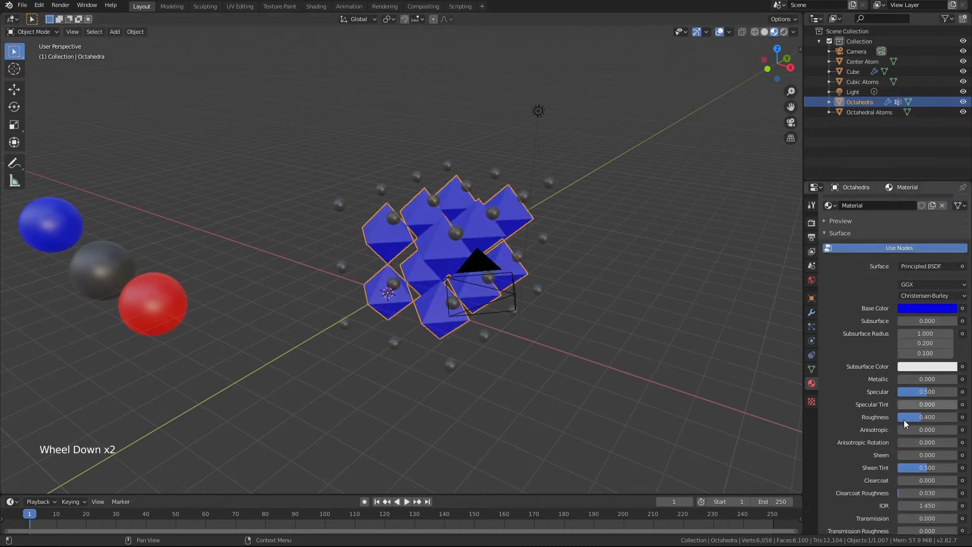
pyautogui.moveTo(920, 419); pyautogui.dragTo(901, 419)
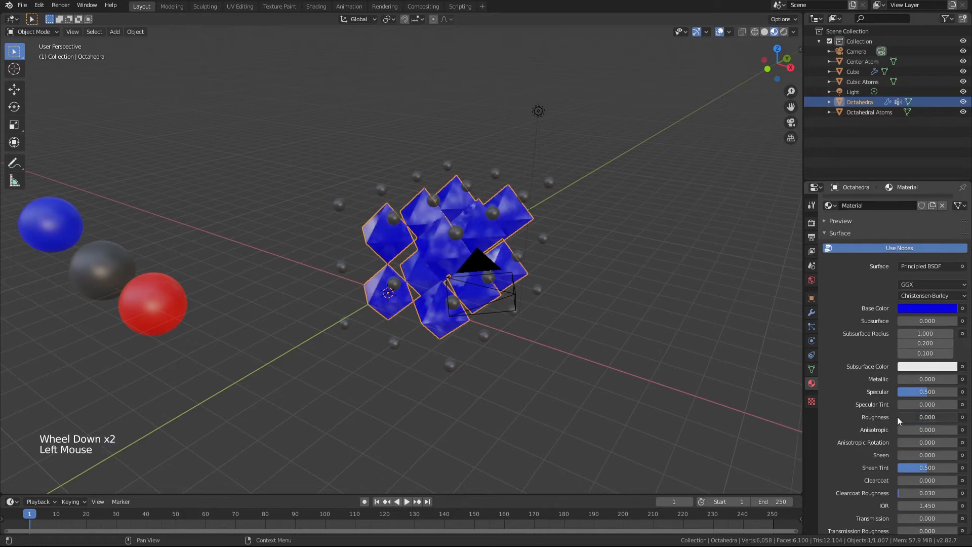
pyautogui.scroll(-5, 952, 435)
pyautogui.scroll(-4, 950, 440)
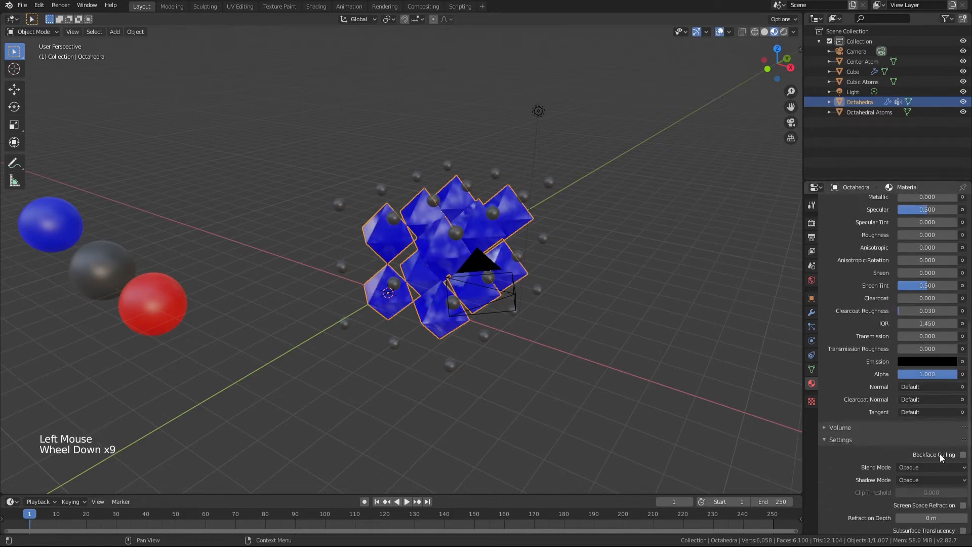
pyautogui.moveTo(904, 338); pyautogui.dragTo(962, 338)
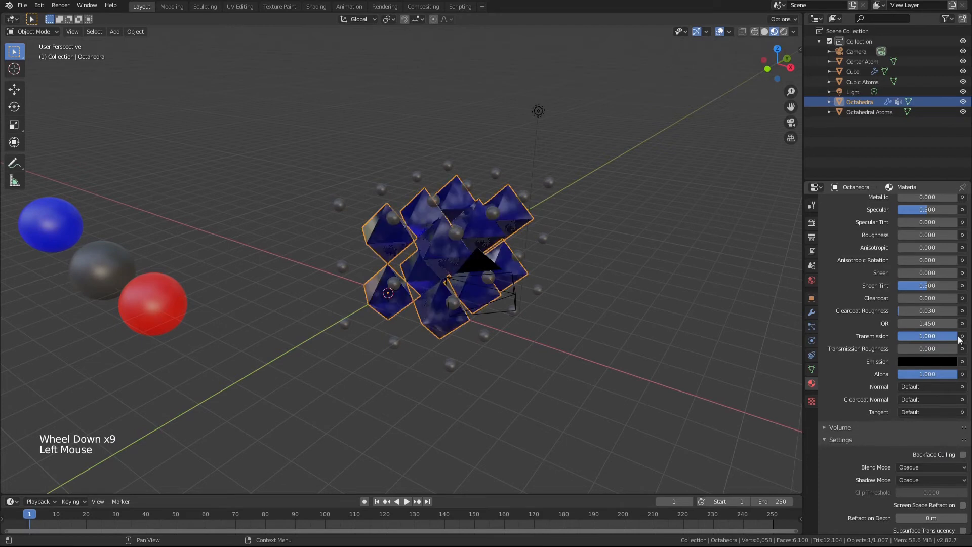
# Set the octahedra material's blend mode to Alpha Blend and its Alpha to 0.75.
pyautogui.click(959, 467)
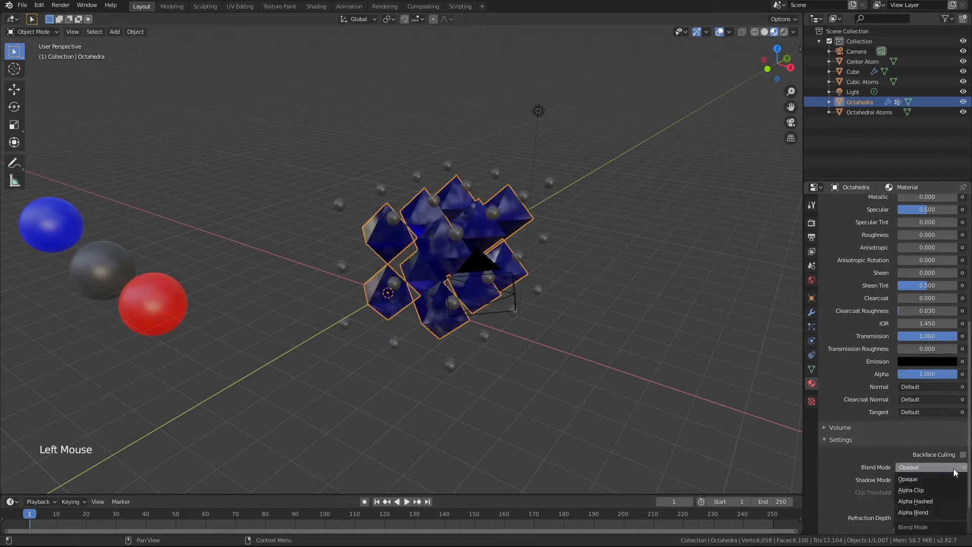
pyautogui.click(920, 512)
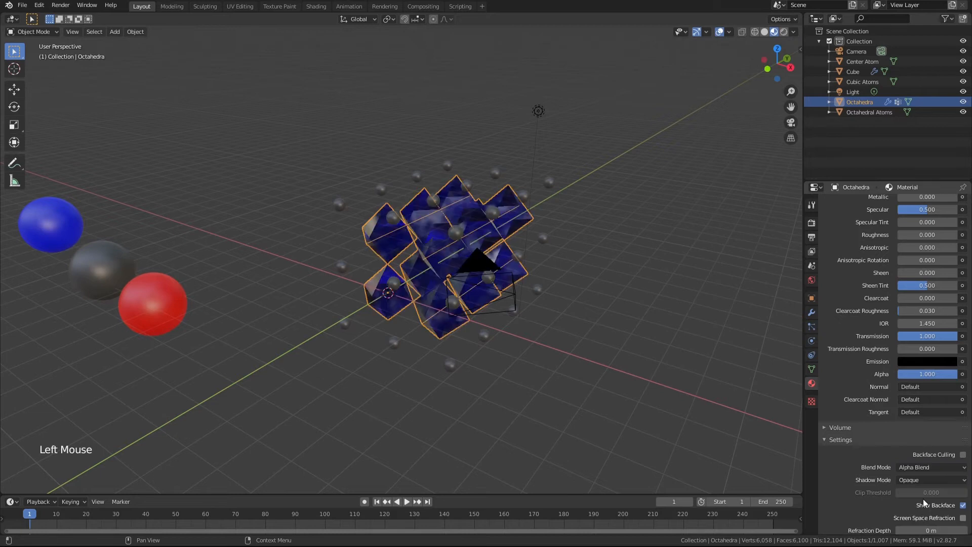
pyautogui.click(928, 376)
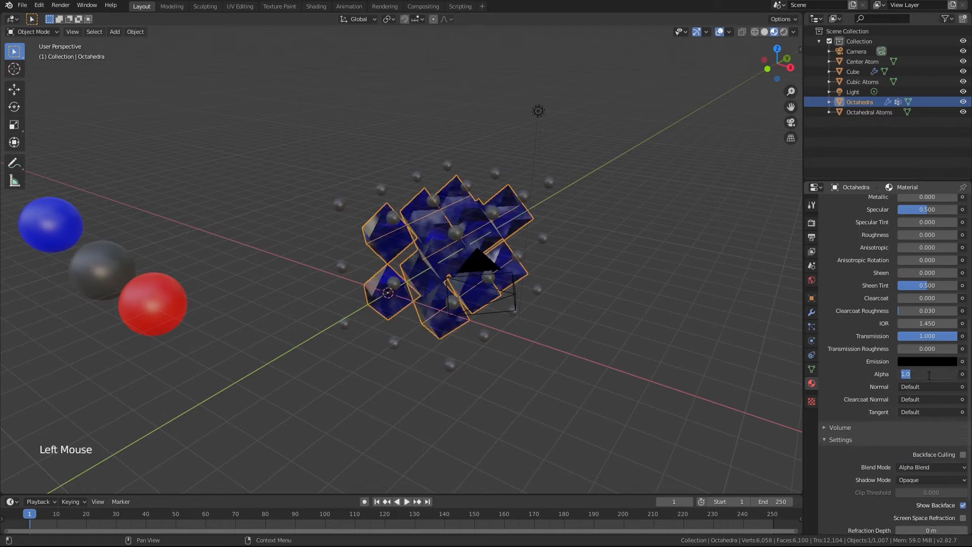
pyautogui.write('.75')
pyautogui.press('Return')
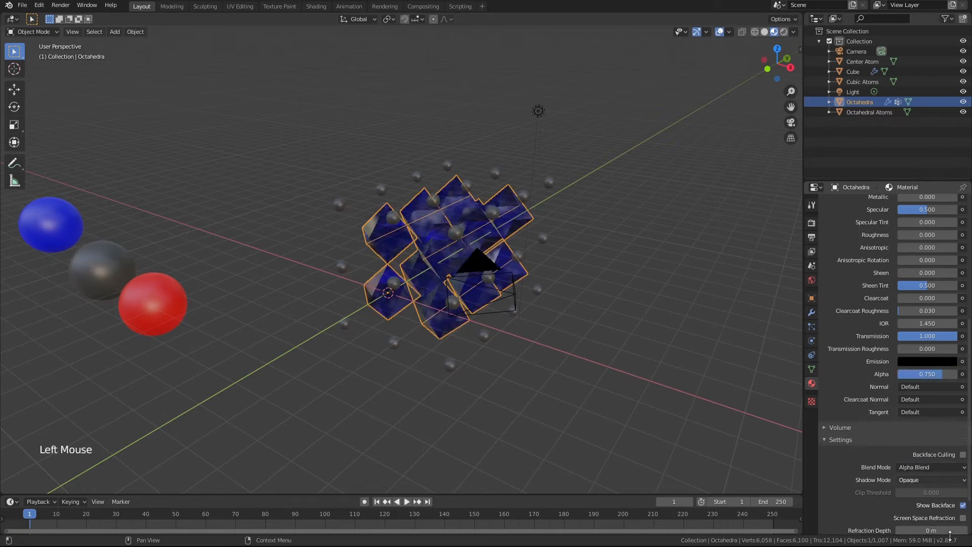
# Disable Show Backface for the octahedra material and enable Screen Space Refraction with a refraction depth of 0.1 m.
pyautogui.click(963, 505)
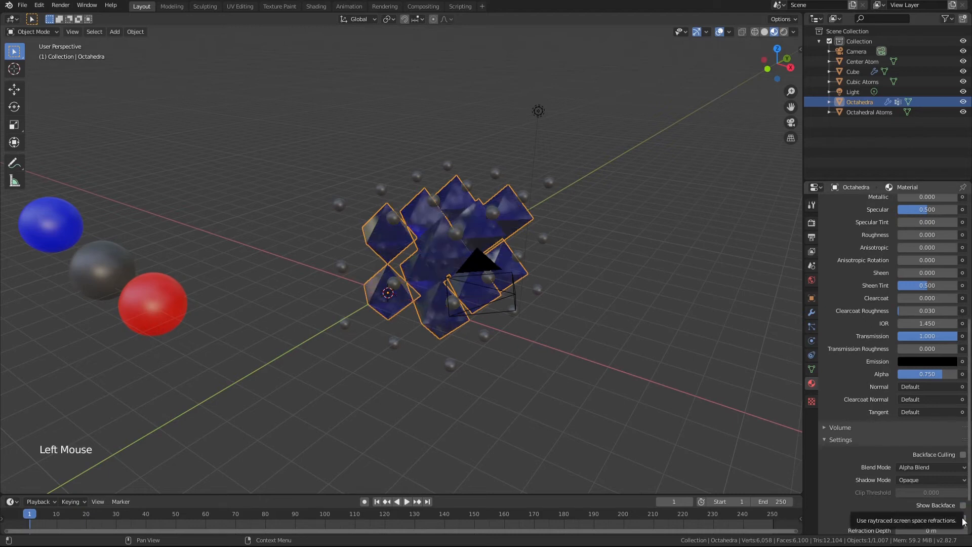
pyautogui.click(963, 519)
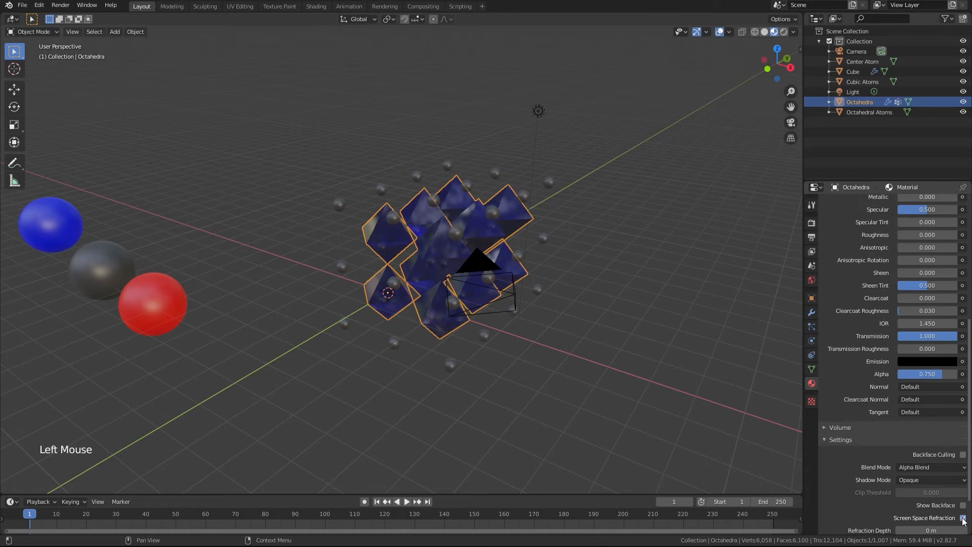
pyautogui.scroll(-2, 962, 521)
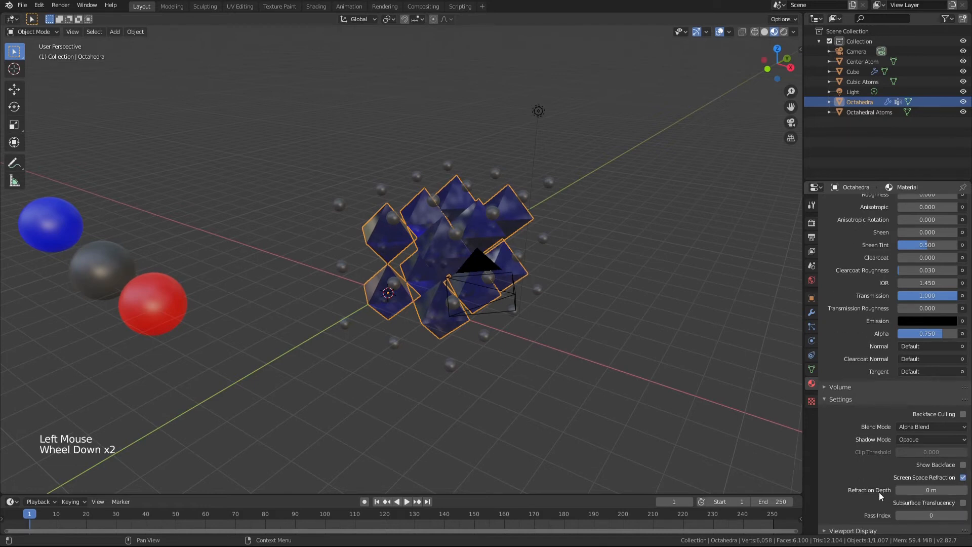
pyautogui.click(964, 491)
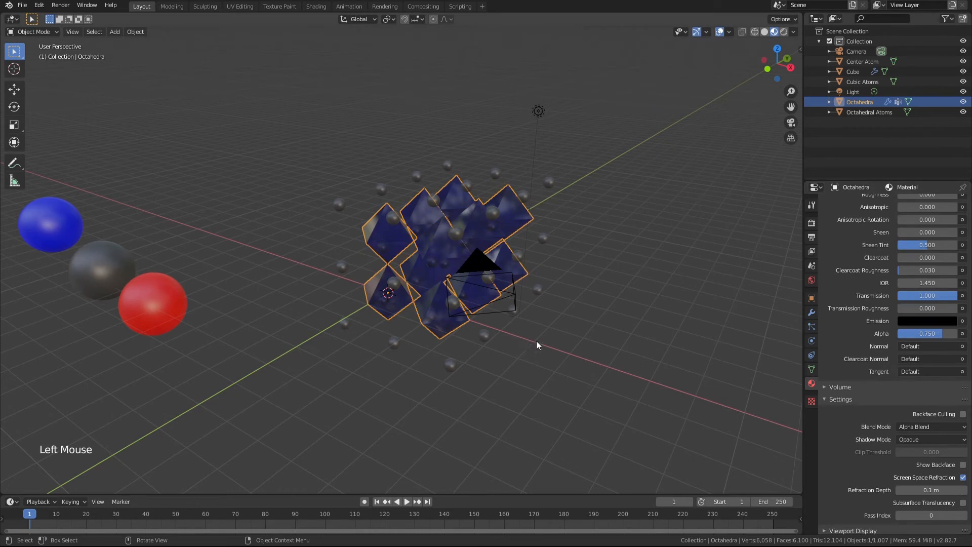
# Compare the octahedra with Show Backface enabled up close, and disable the option again.
pyautogui.keyDown('shift'); pyautogui.moveTo(508, 344); pyautogui.dragTo(487, 349, button='middle'); pyautogui.keyUp('shift')
pyautogui.scroll(3, 477, 362)
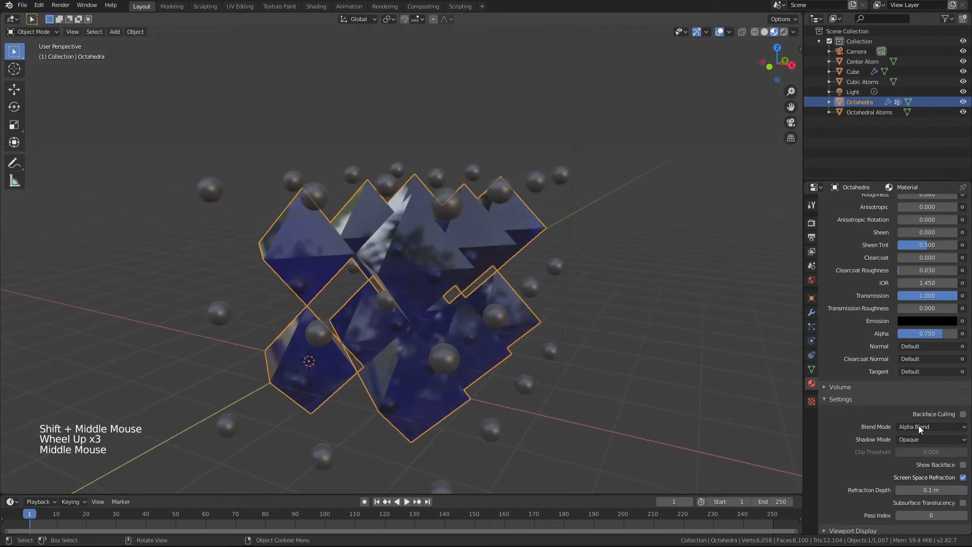
pyautogui.click(963, 465)
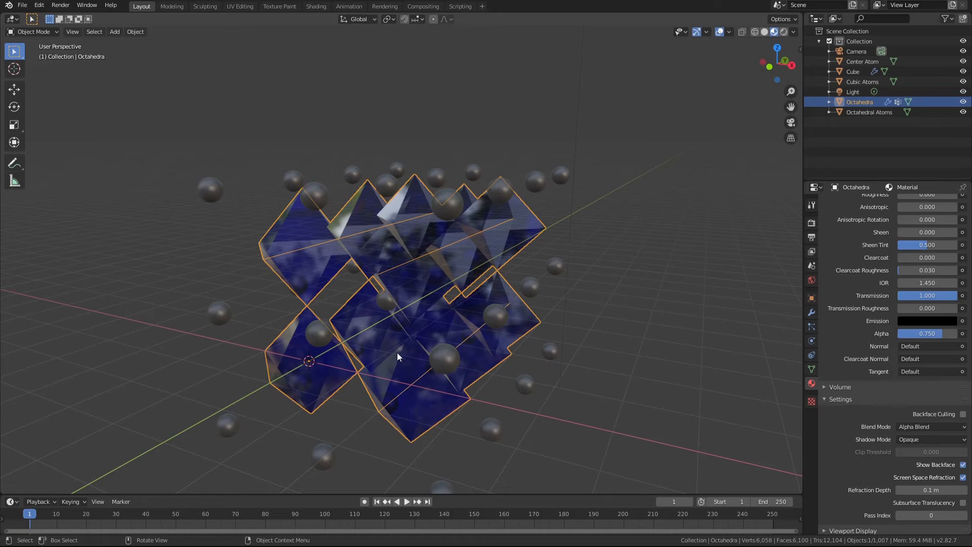
pyautogui.click(963, 465)
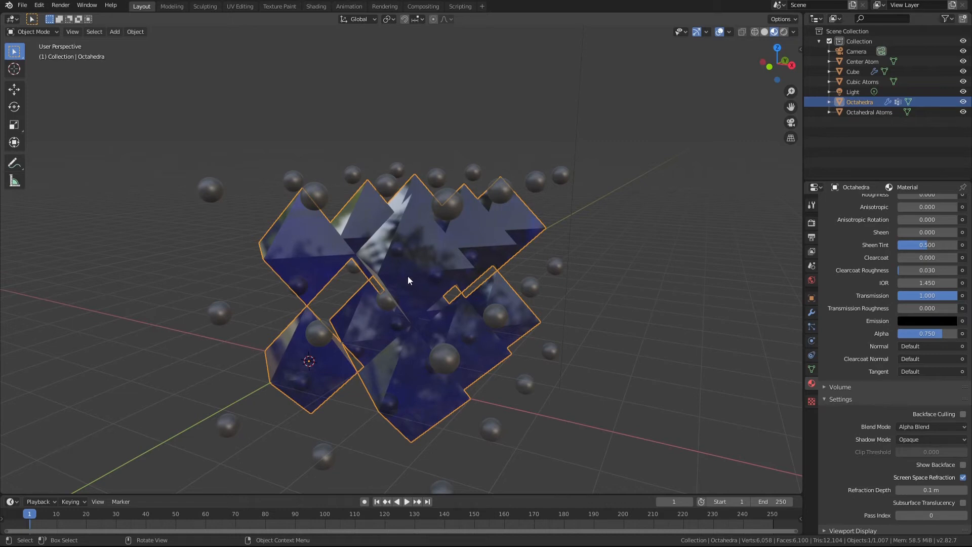
# Add a particle system of type Hair to the octahedra.
pyautogui.click(810, 326)
pyautogui.scroll(6, 930, 308)
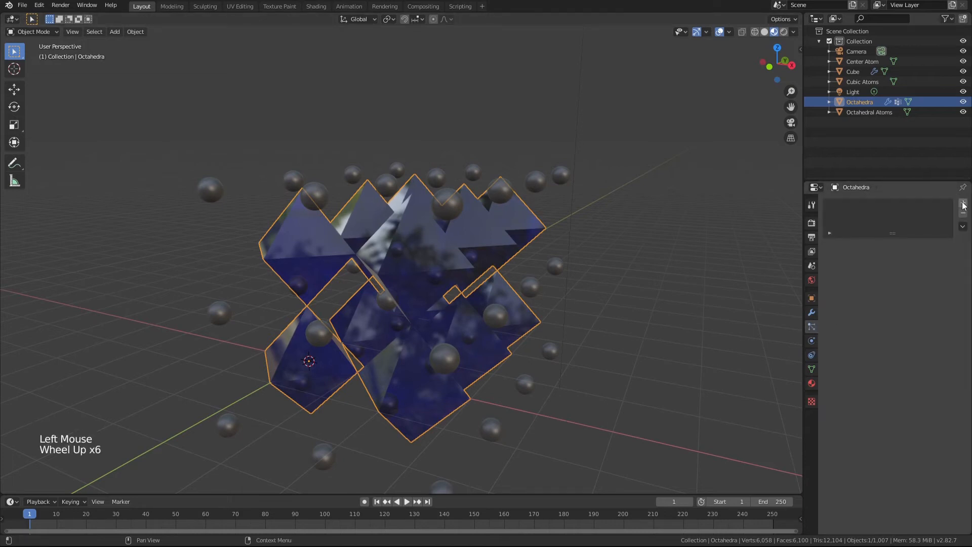
pyautogui.click(963, 204)
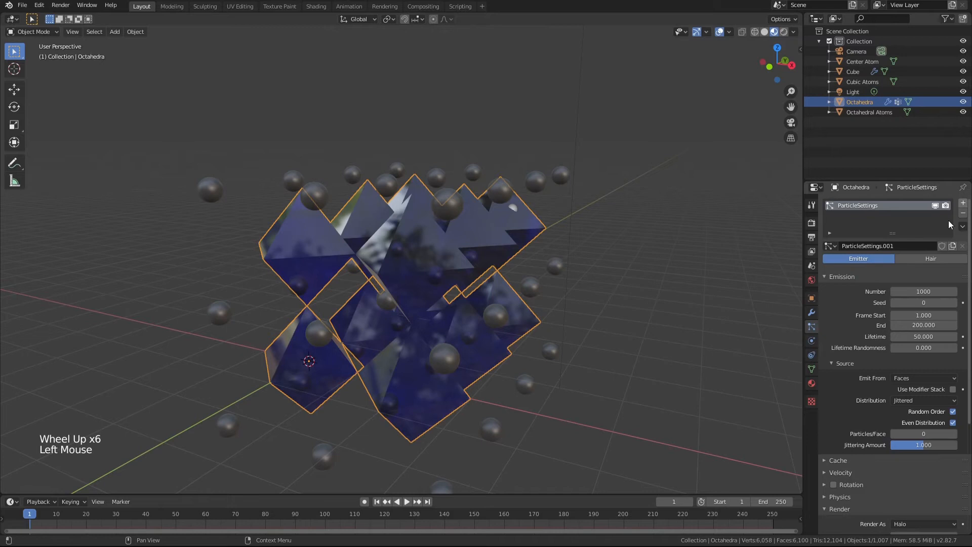
pyautogui.click(923, 258)
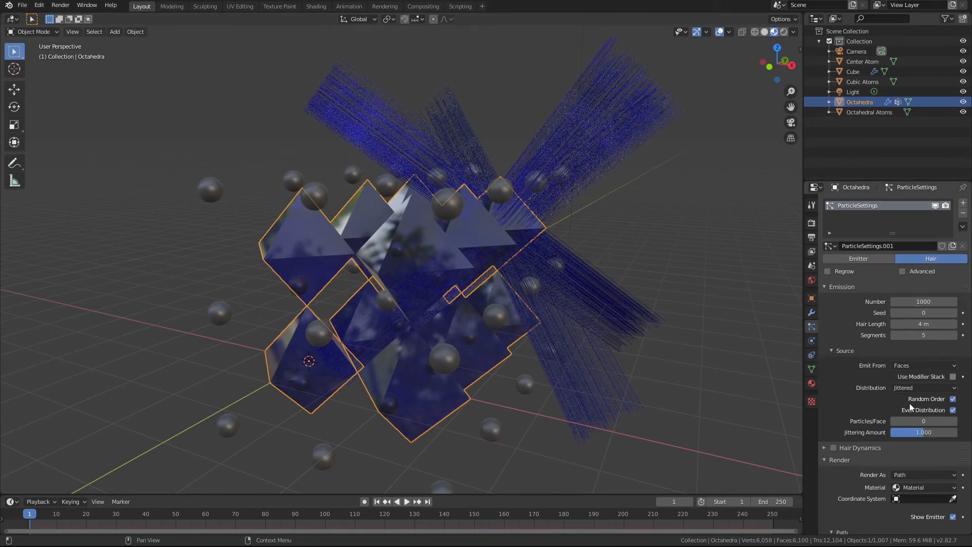
# Emit the octahedra's hair from Verts using the modifier stack without random order, and render it as Object.
pyautogui.click(922, 366)
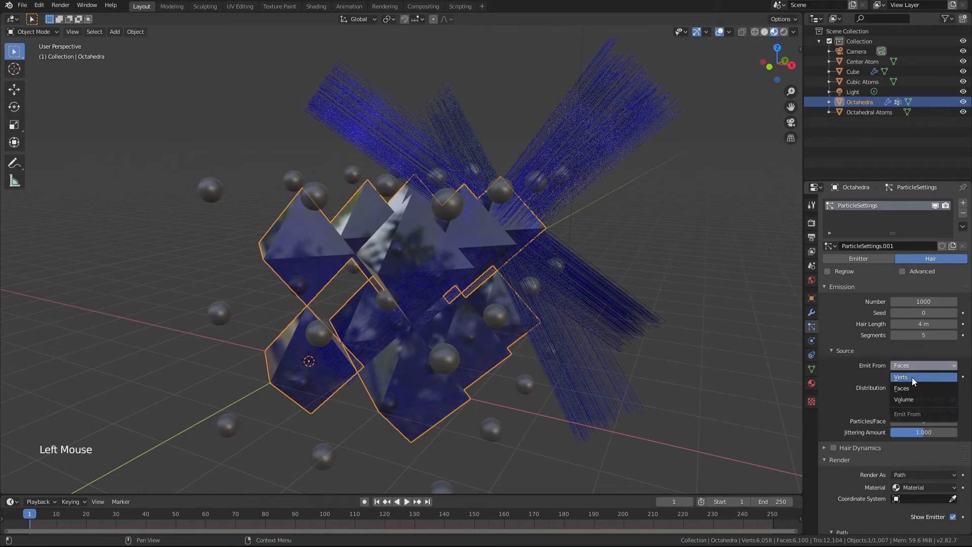
pyautogui.click(912, 378)
pyautogui.click(951, 377)
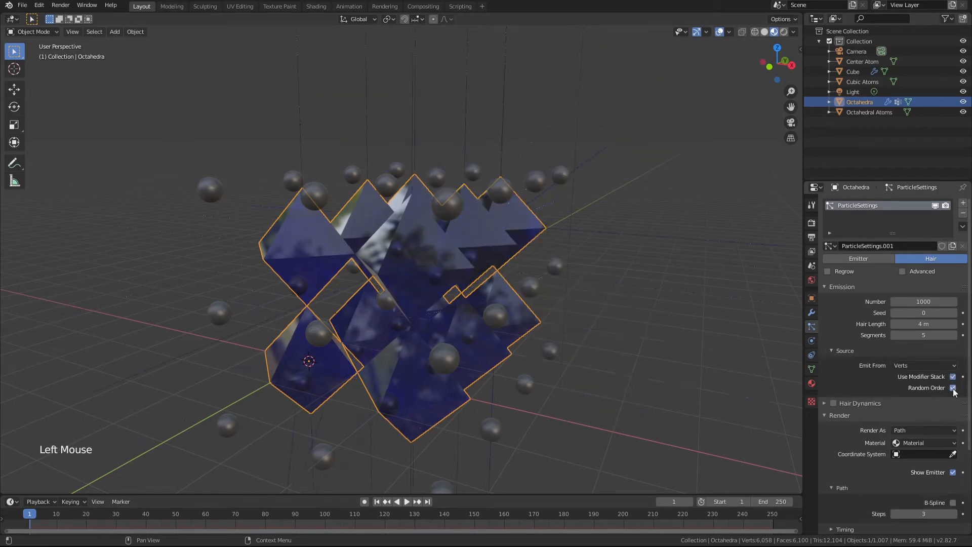
pyautogui.click(919, 428)
pyautogui.click(911, 465)
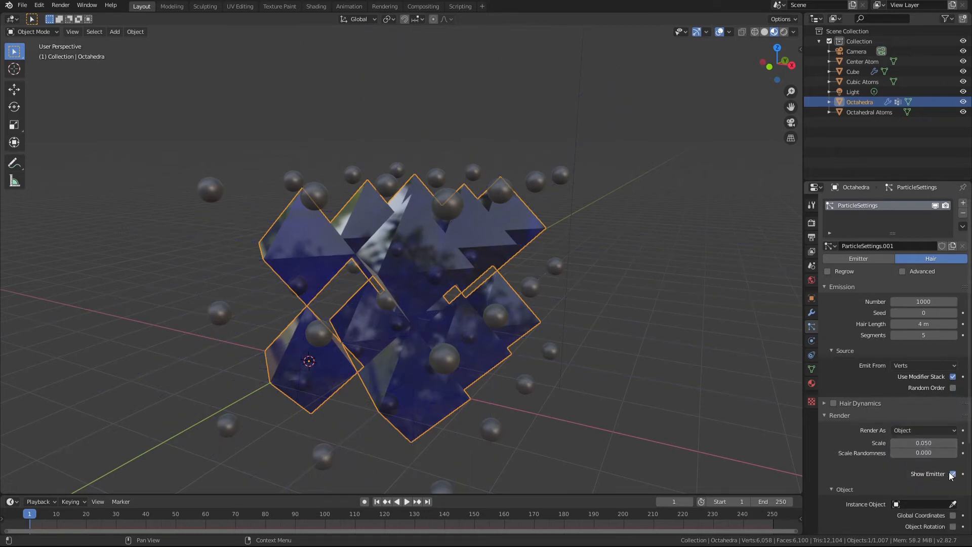
# Set Center Atom as the instance object of the octahedra's hair particle system.
pyautogui.scroll(-3, 933, 472)
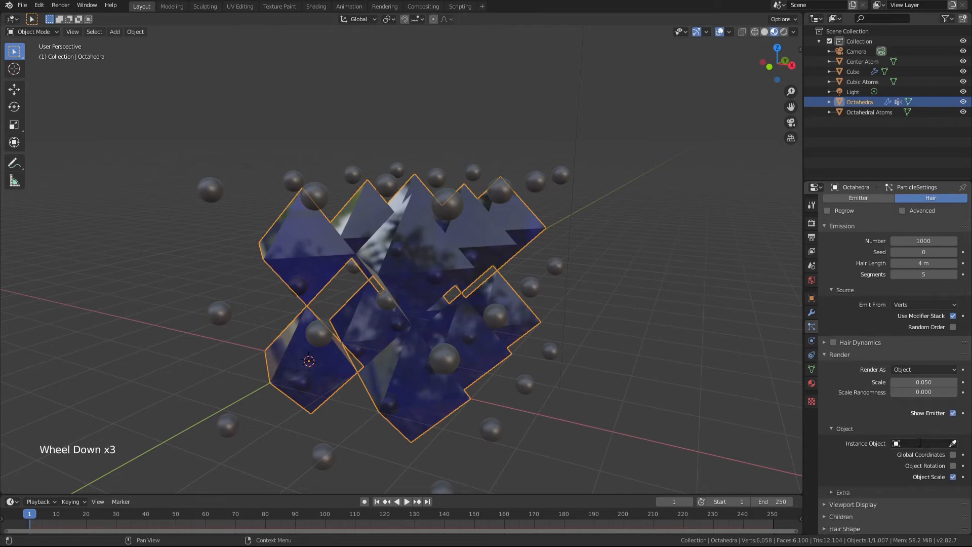
pyautogui.click(919, 440)
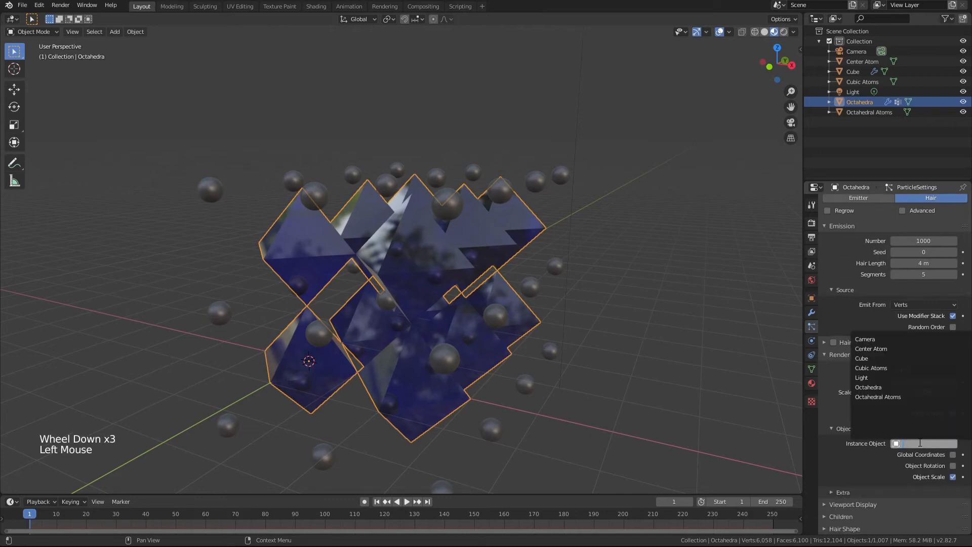
pyautogui.click(879, 349)
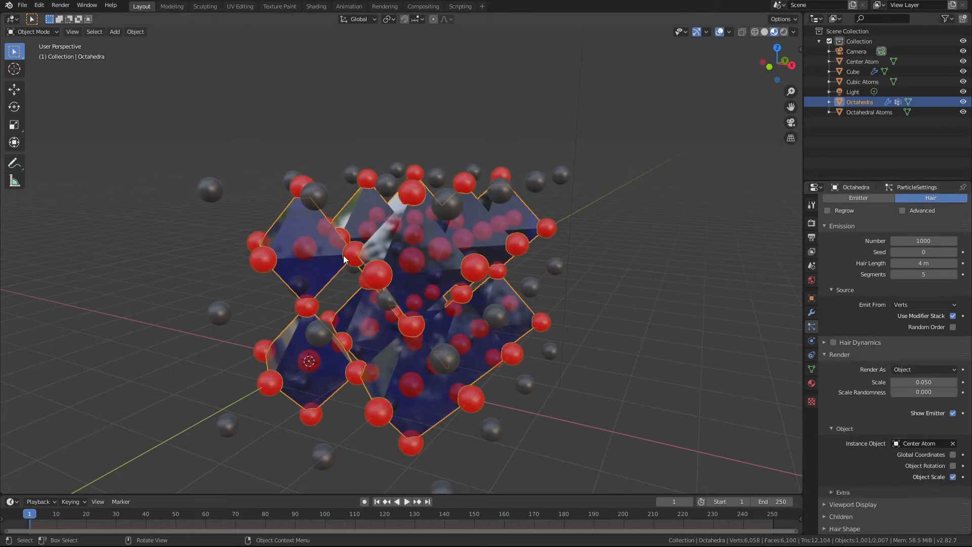
# Limit the Center Atom particles' density to the Center vertex group and view the octahedra from several angles.
pyautogui.scroll(-10, 885, 392)
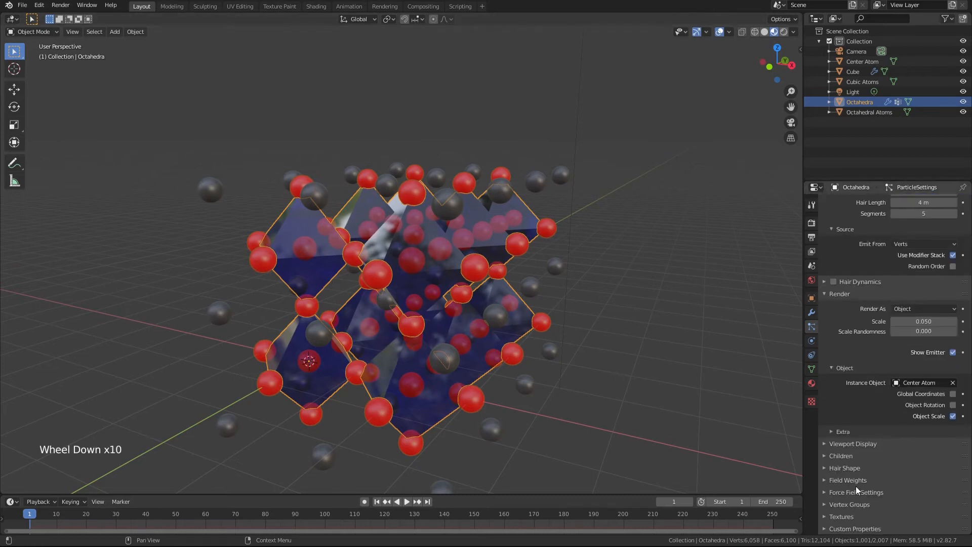
pyautogui.click(824, 503)
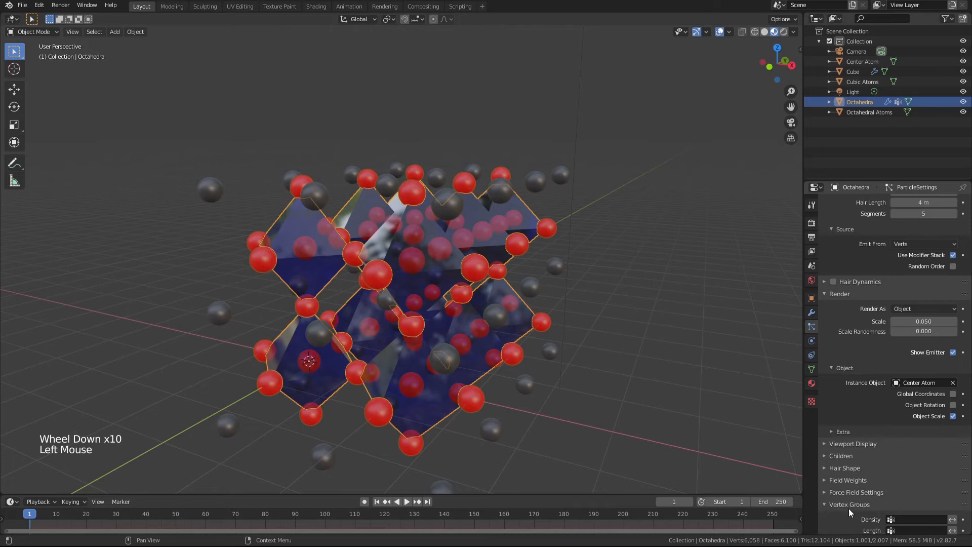
pyautogui.click(911, 520)
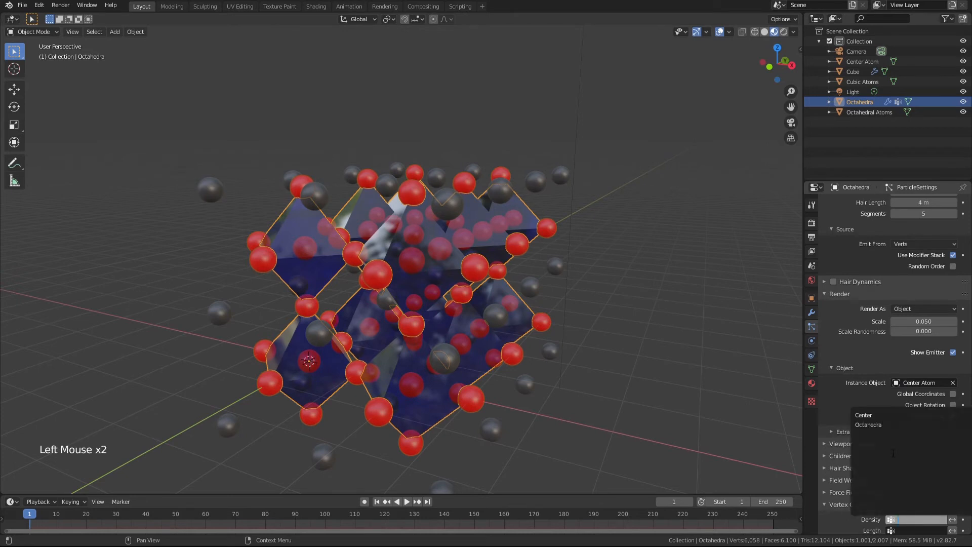
pyautogui.click(868, 416)
pyautogui.moveTo(410, 329); pyautogui.dragTo(389, 247, button='middle')
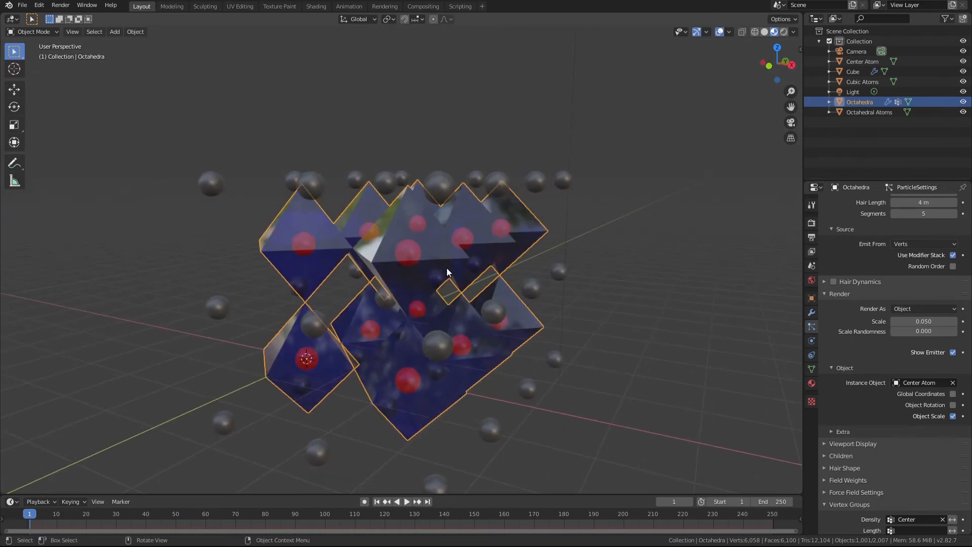
pyautogui.moveTo(447, 269); pyautogui.dragTo(446, 298, button='middle')
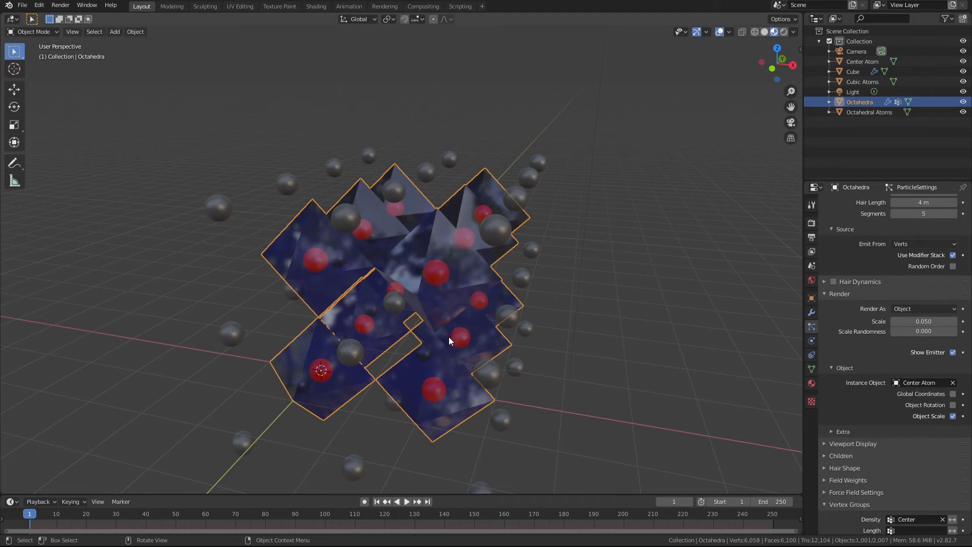
pyautogui.moveTo(450, 336); pyautogui.dragTo(542, 342, button='middle')
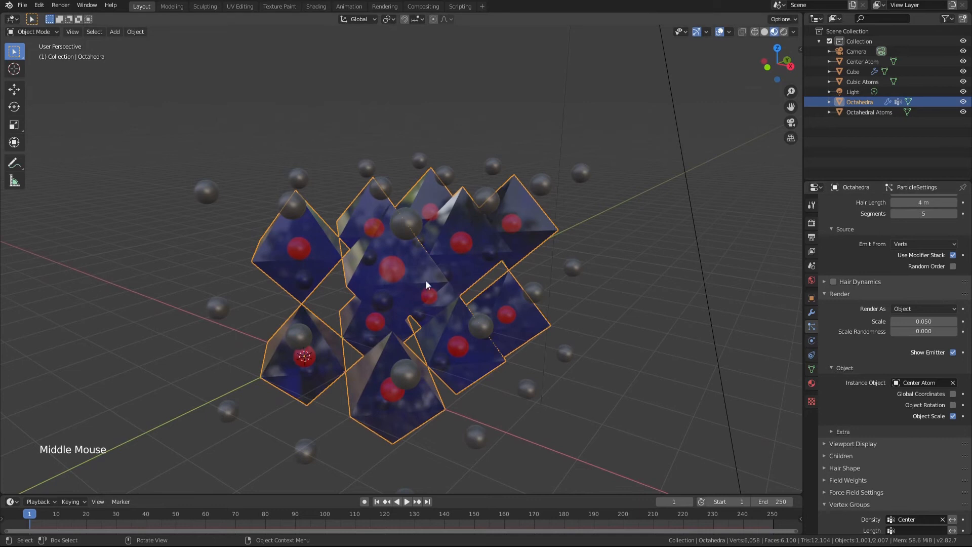
# Set the Center Atom particle system's emission number to 12.
pyautogui.scroll(13, 917, 281)
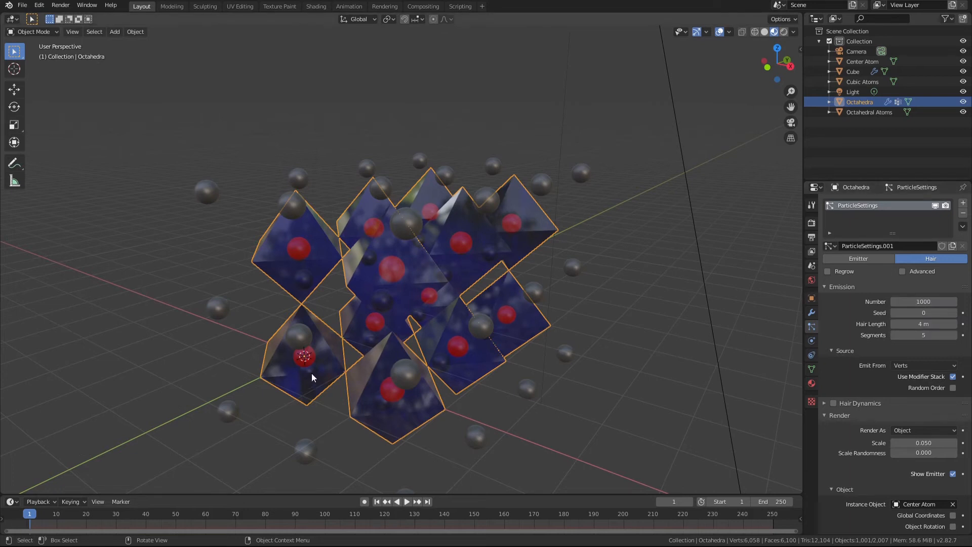
pyautogui.click(923, 301)
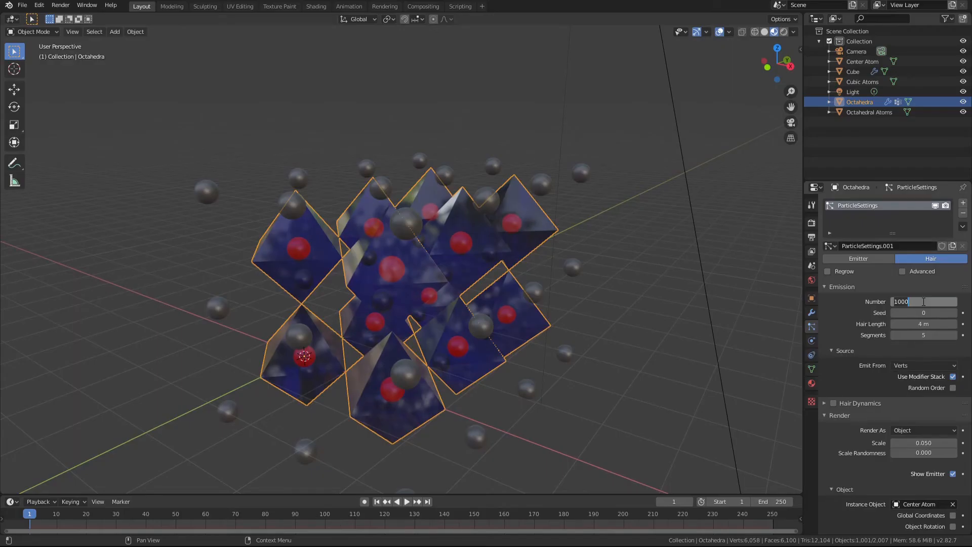
pyautogui.write('12')
pyautogui.press('Return')
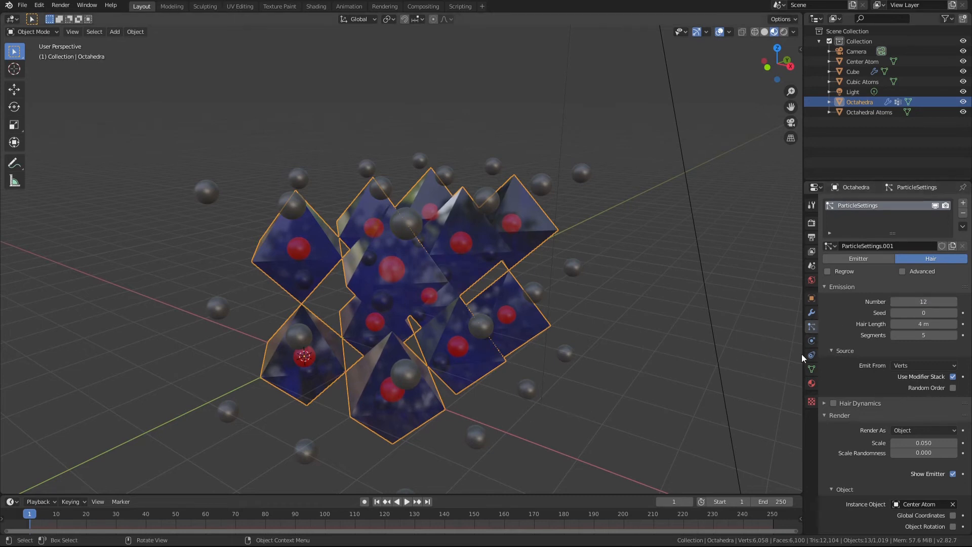
# Try a count of 4 in the octahedra's second Array modifier, inspect the lattice, and restore the count to 3.
pyautogui.click(811, 312)
pyautogui.click(829, 259)
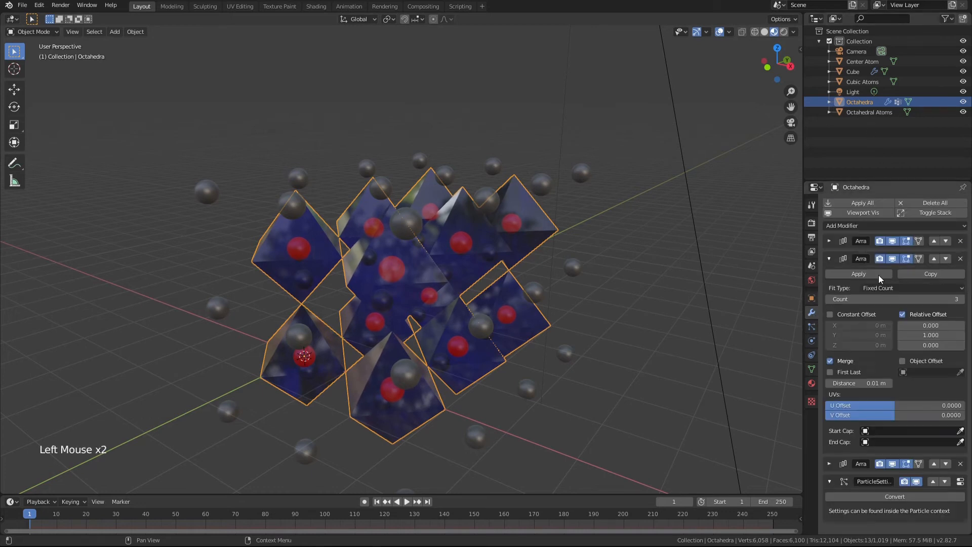
pyautogui.click(961, 299)
pyautogui.moveTo(375, 223); pyautogui.dragTo(357, 203, button='middle')
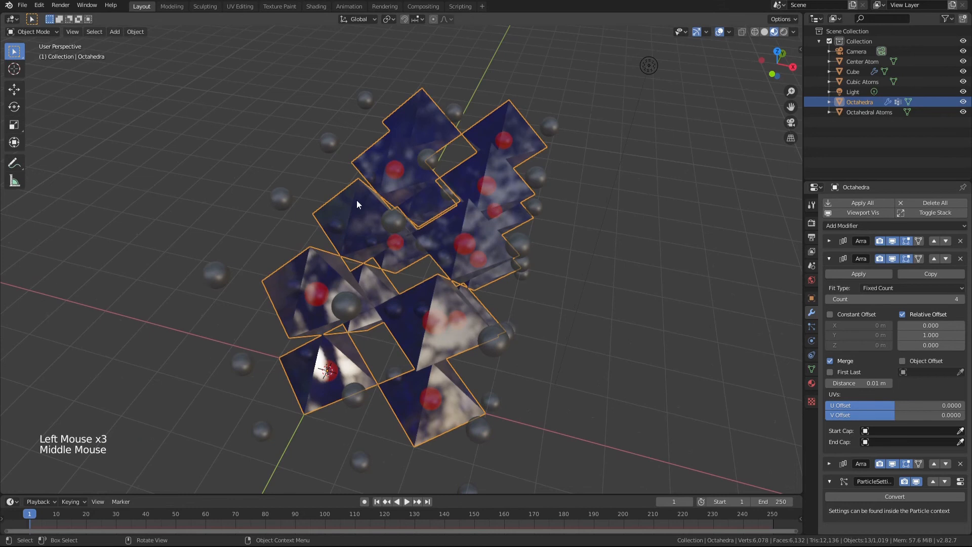
pyautogui.click(829, 298)
pyautogui.moveTo(705, 329); pyautogui.dragTo(811, 320, button='middle')
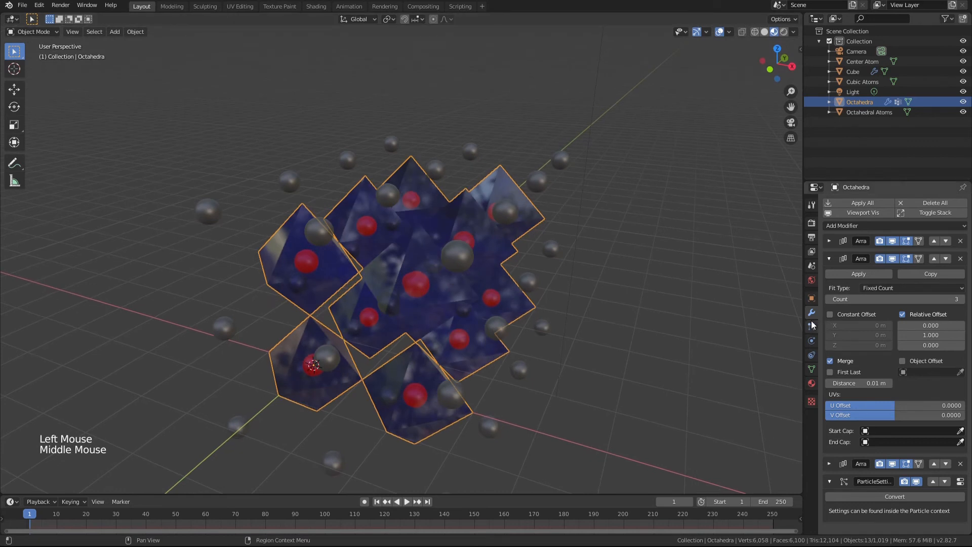
# Set the Center Atom particle system's emission number to 200 and inspect the whole lattice.
pyautogui.click(811, 324)
pyautogui.doubleClick(930, 302)
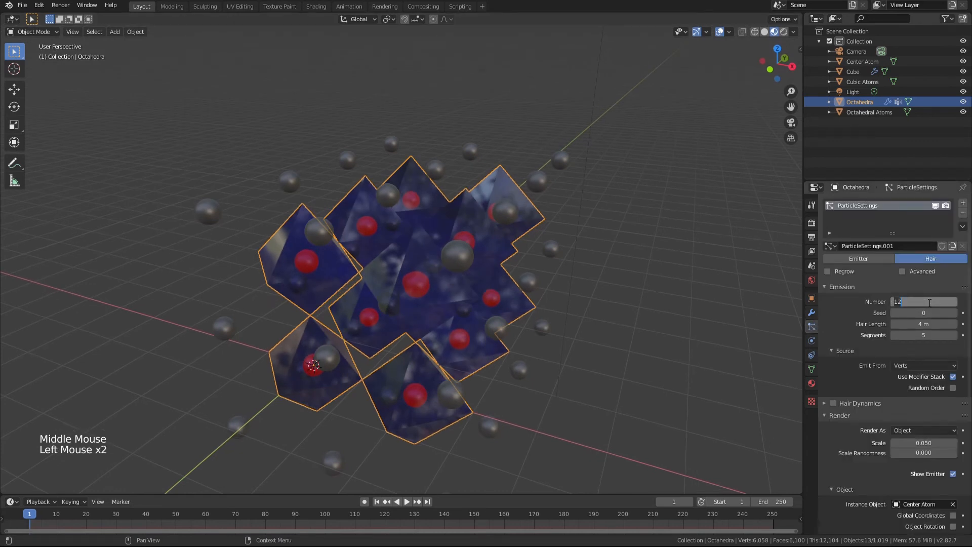
pyautogui.write('200')
pyautogui.press('Return')
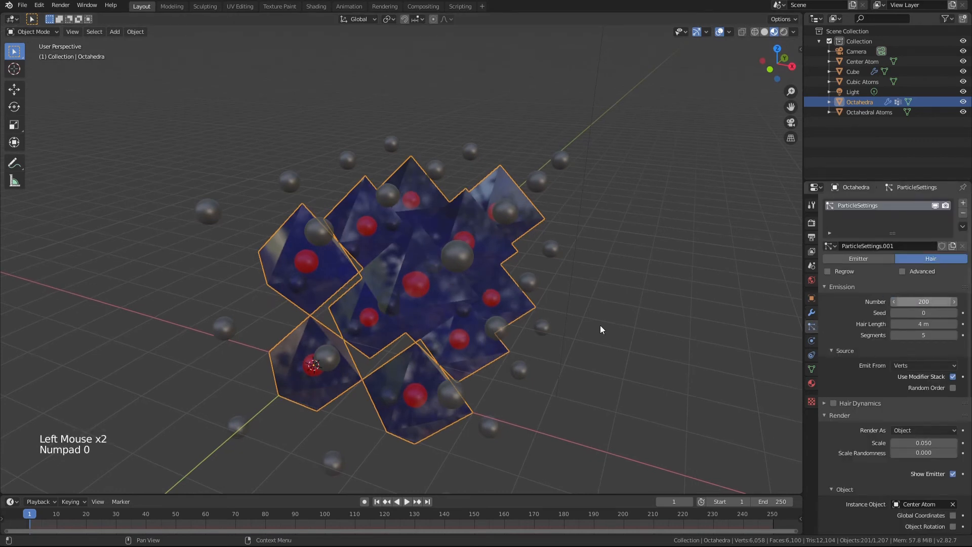
pyautogui.moveTo(592, 364); pyautogui.dragTo(580, 354, button='middle')
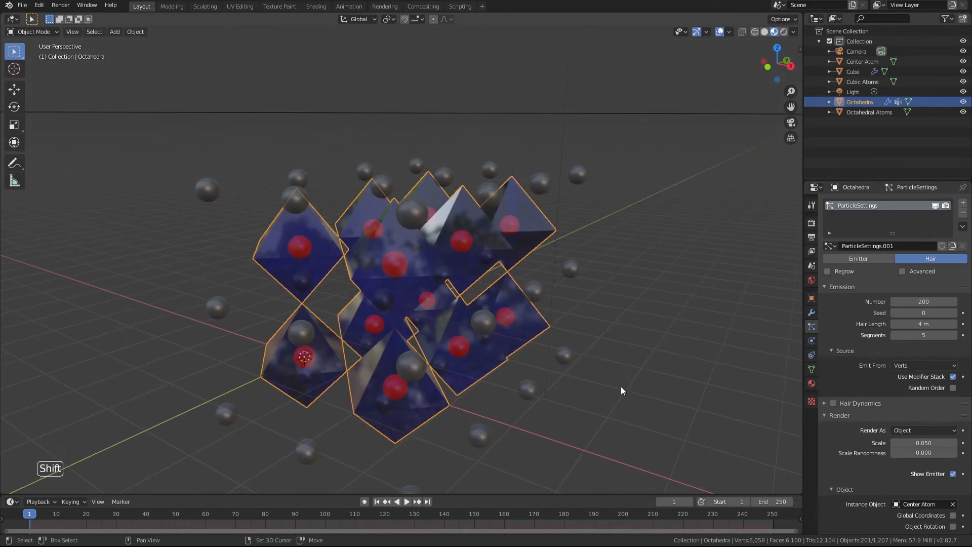
pyautogui.keyDown('shift'); pyautogui.moveTo(621, 386); pyautogui.dragTo(613, 375, button='middle'); pyautogui.keyUp('shift')
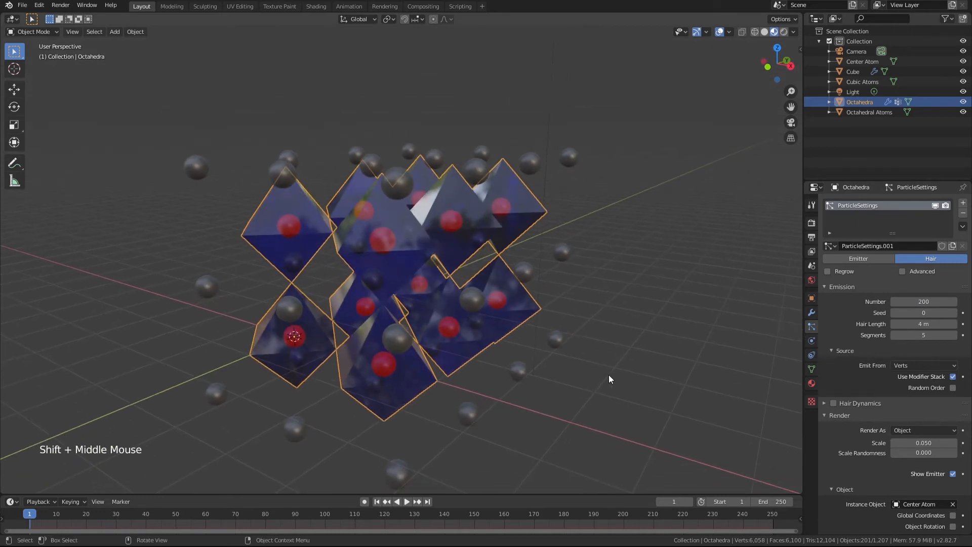
pyautogui.scroll(-2, 609, 375)
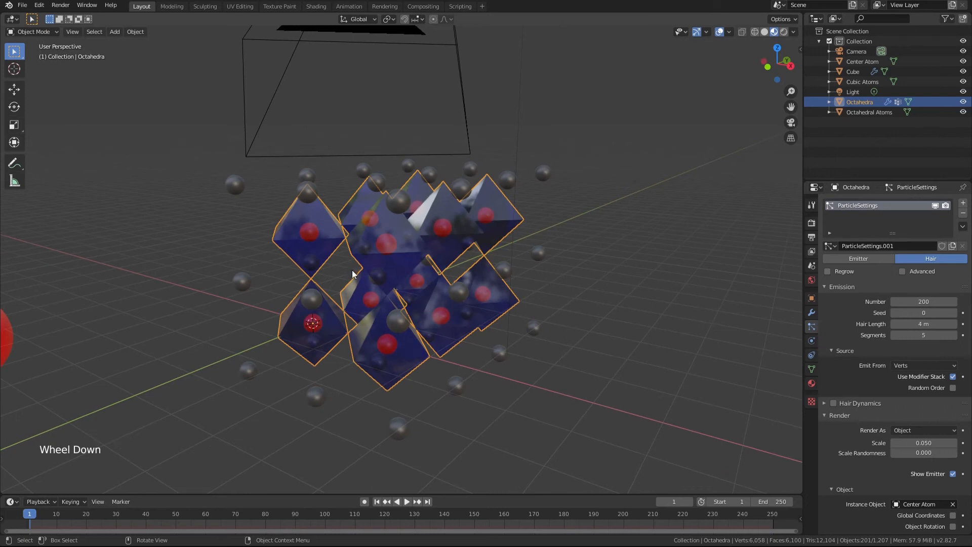
# Add a second particle system of type Hair to the octahedra with an emission number of 200.
pyautogui.click(964, 204)
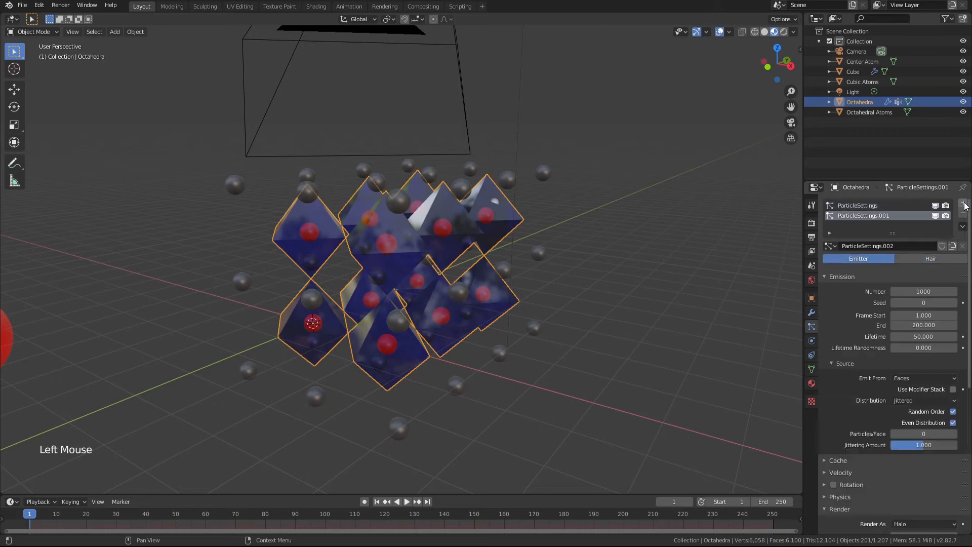
pyautogui.doubleClick(922, 256)
pyautogui.click(923, 301)
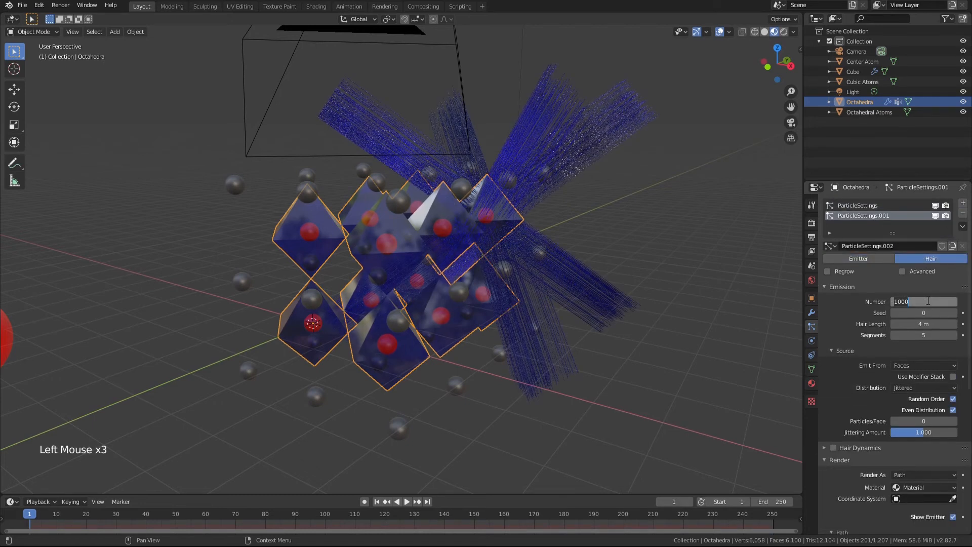
pyautogui.write('200')
pyautogui.press('Return')
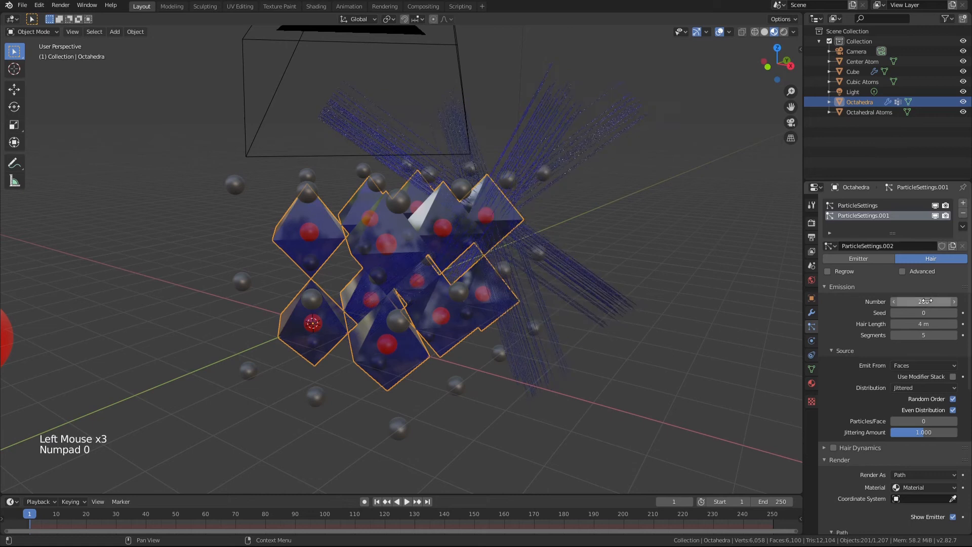
# Emit the second hair system from Verts using the modifier stack without random order, and render it as Object.
pyautogui.click(916, 366)
pyautogui.click(906, 377)
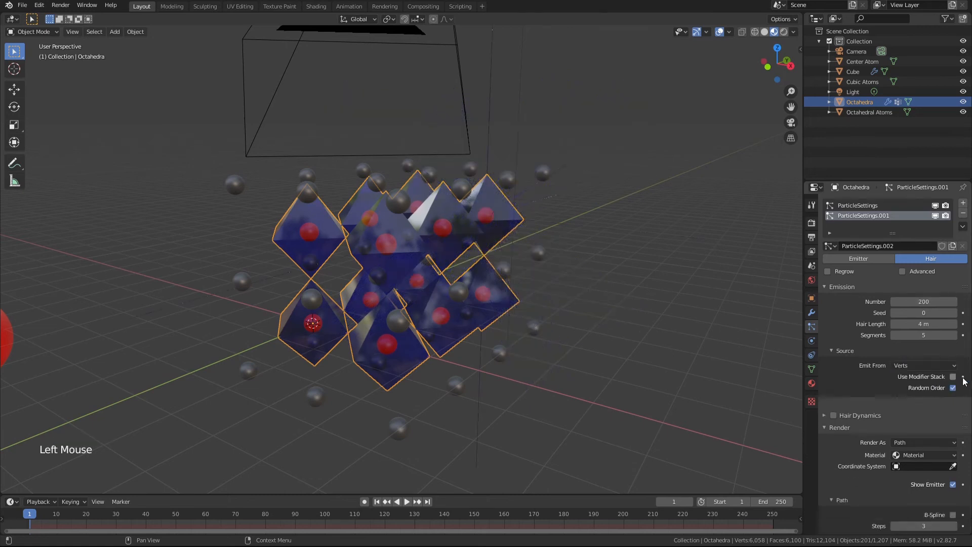
pyautogui.click(952, 377)
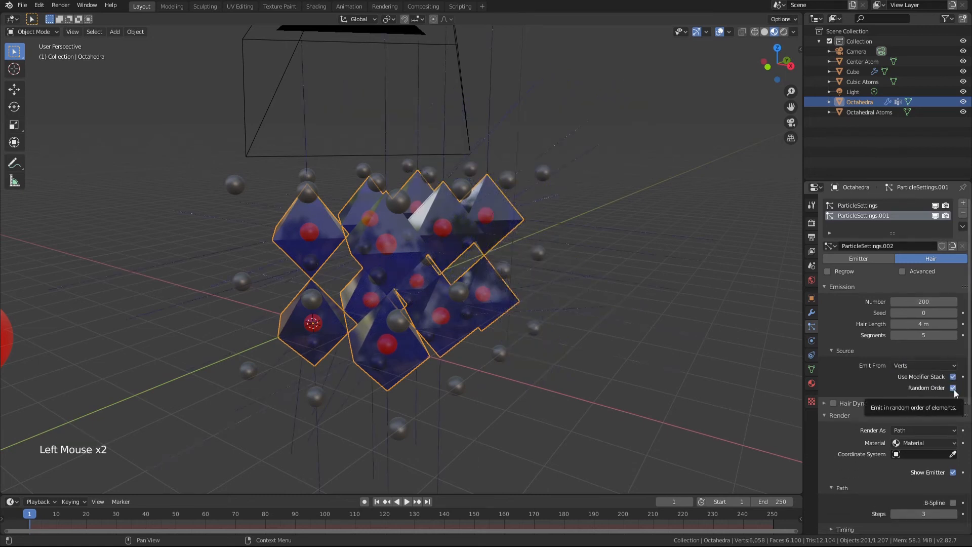
pyautogui.click(954, 388)
pyautogui.click(922, 430)
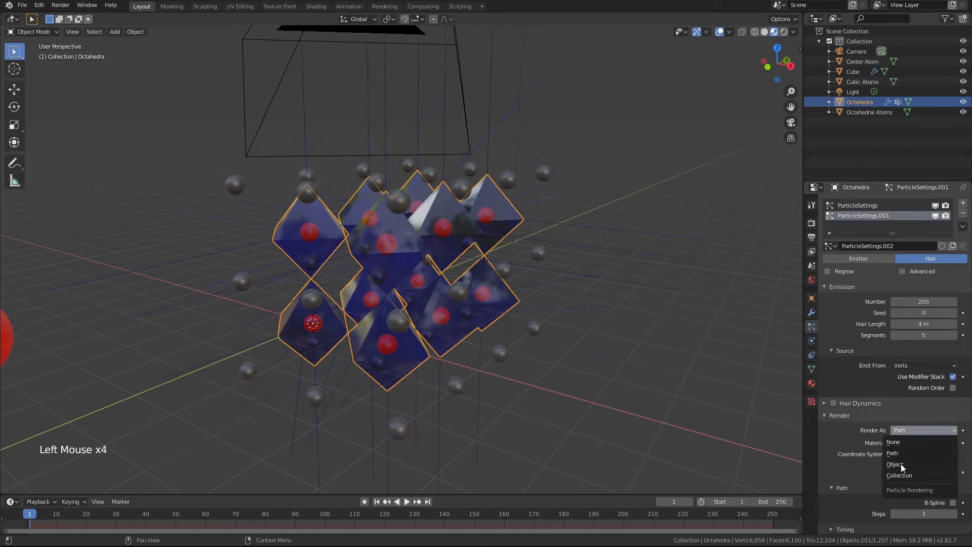
pyautogui.click(900, 463)
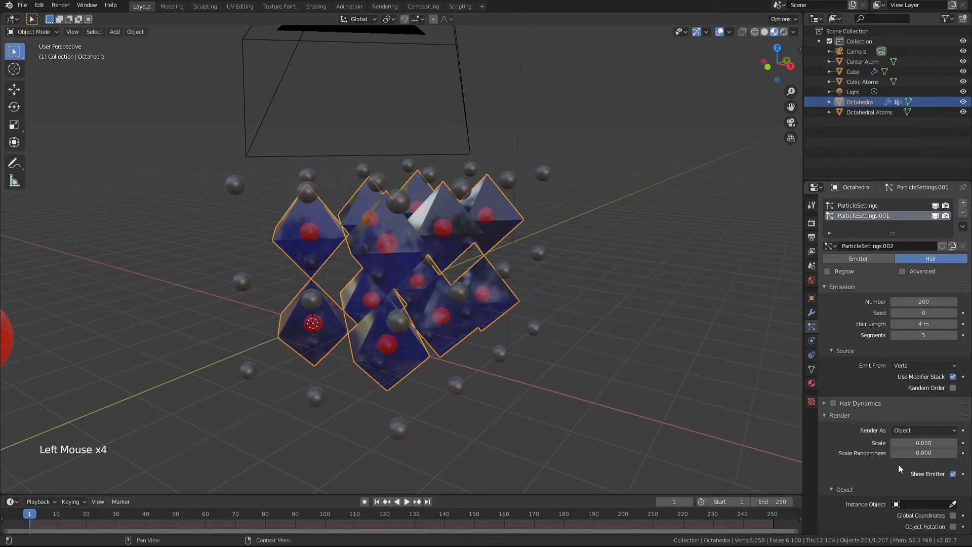
# Instance Octahedral Atoms on the second hair system and limit its density to the Octahedra vertex group.
pyautogui.click(916, 505)
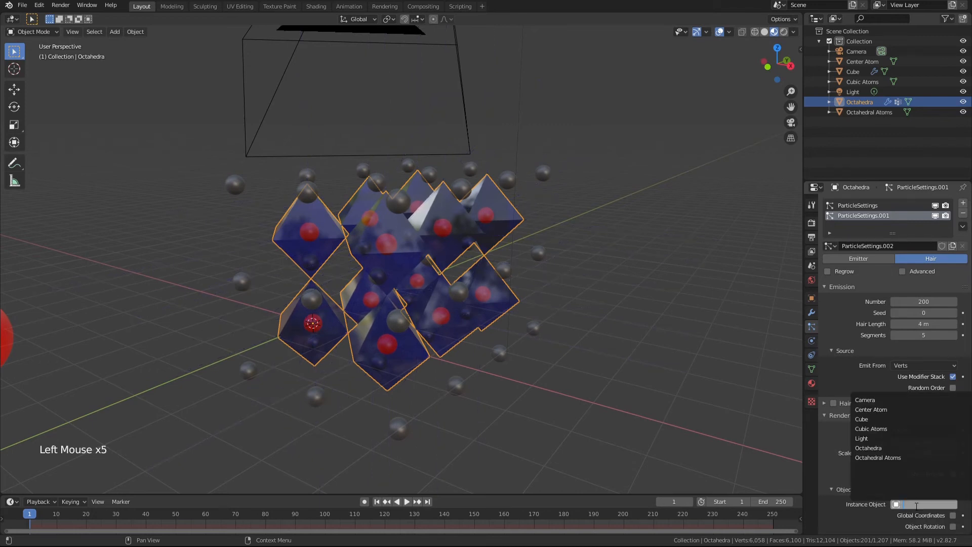
pyautogui.click(890, 457)
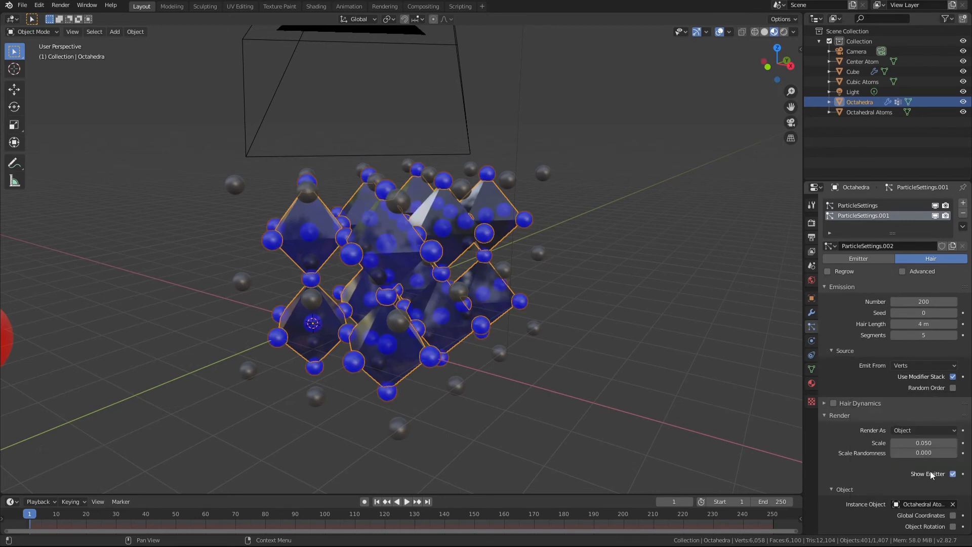
pyautogui.scroll(-9, 937, 475)
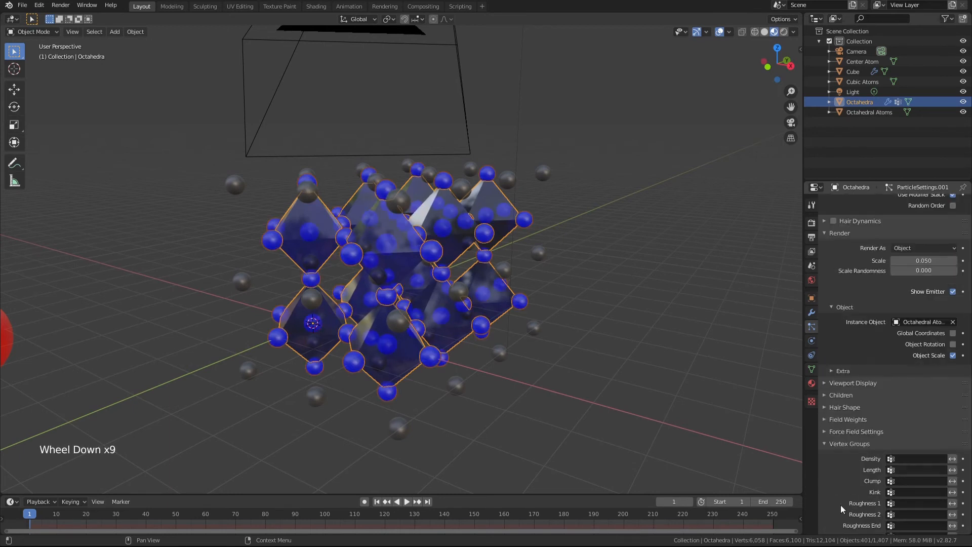
pyautogui.click(910, 458)
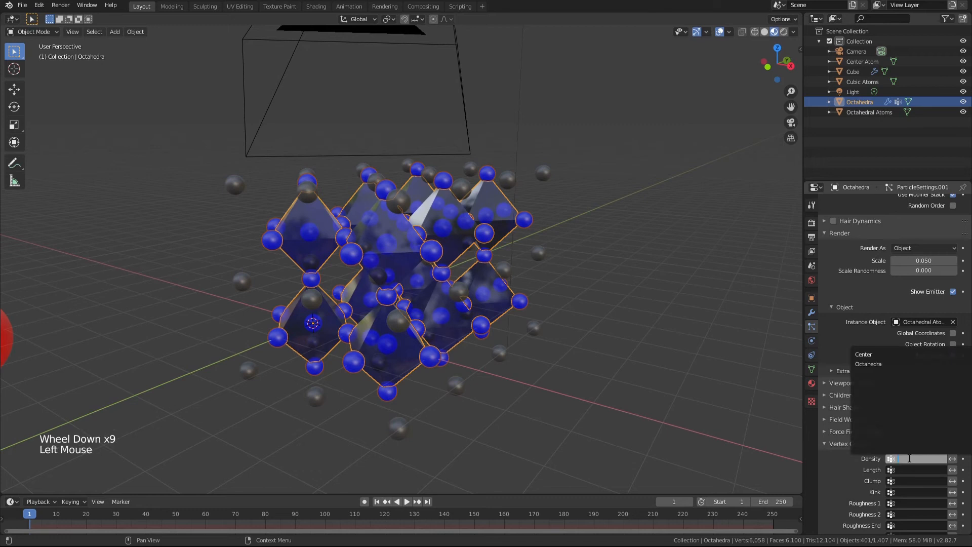
pyautogui.click(877, 363)
pyautogui.moveTo(593, 367); pyautogui.dragTo(611, 339, button='middle')
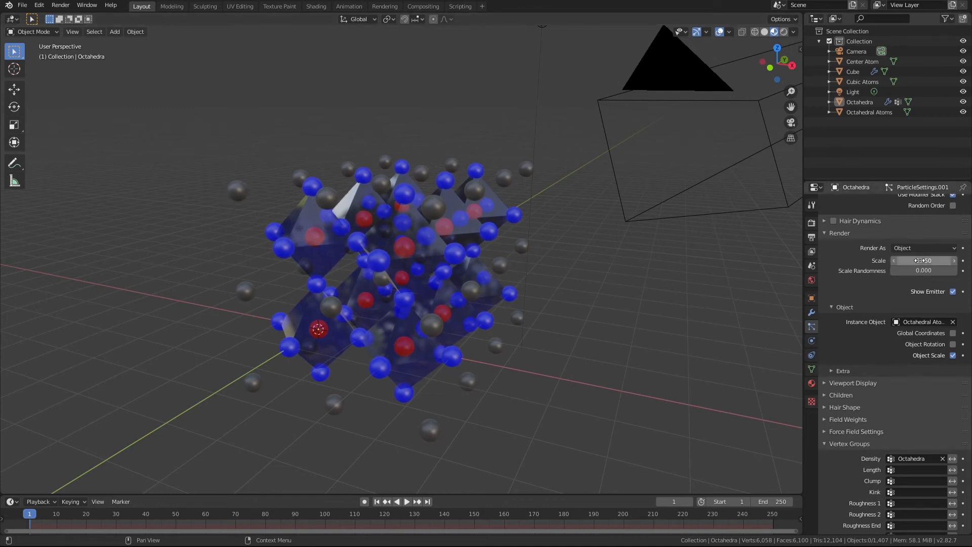
# Turn off the Octahedral Atoms particle system's display in both the viewport and the render.
pyautogui.moveTo(919, 260)
pyautogui.mouseDown()
pyautogui.moveTo(936, 260)
pyautogui.moveTo(919, 260)
pyautogui.mouseUp()
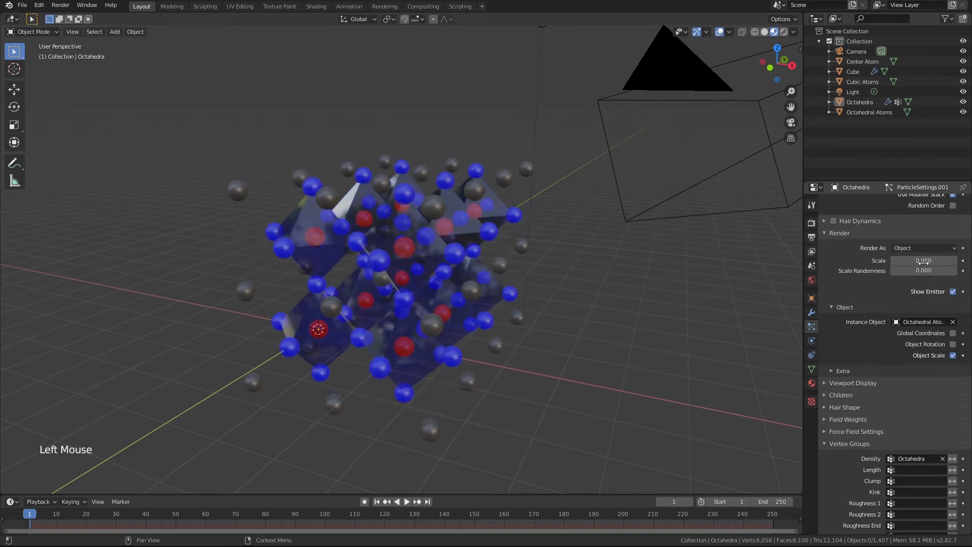
pyautogui.scroll(16, 930, 264)
pyautogui.click(935, 215)
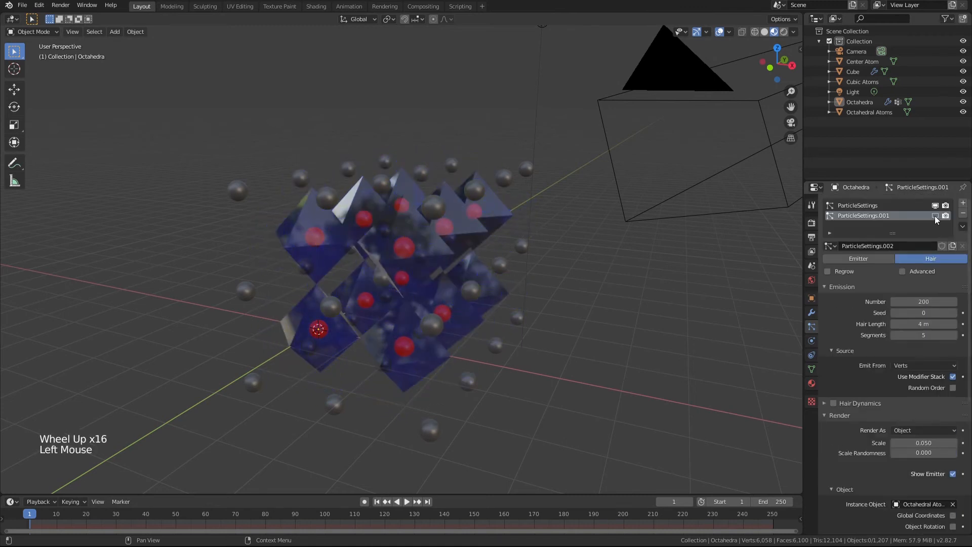
pyautogui.click(945, 215)
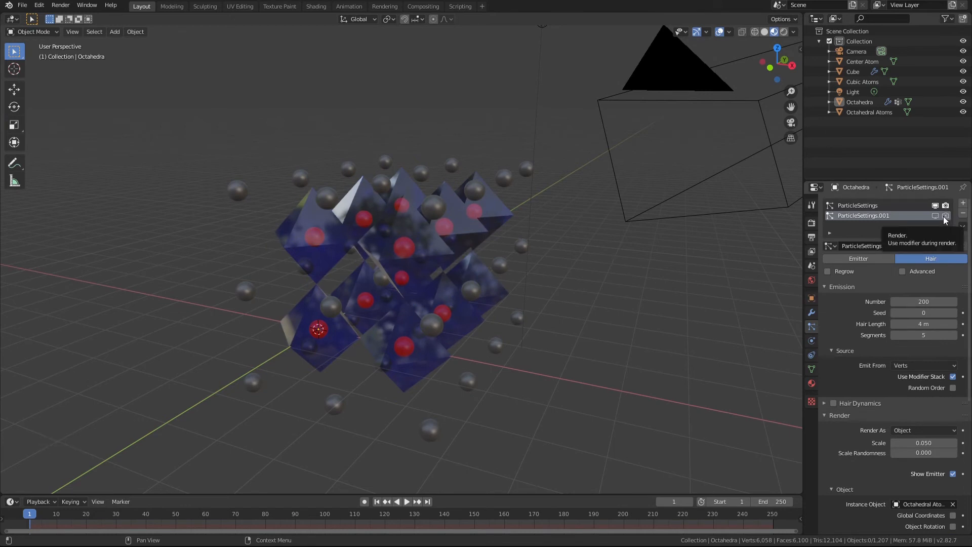
# Turn the Octahedral Atoms particle system's display back on in both the viewport and the render.
pyautogui.click(945, 215)
pyautogui.click(934, 215)
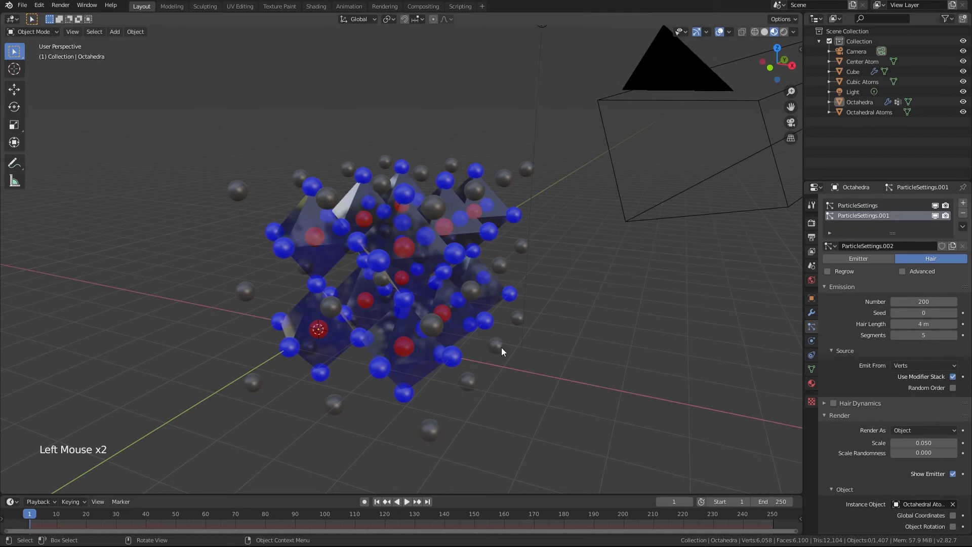
# Align the camera to a slightly wider, lower view of the whole lattice.
pyautogui.scroll(-2, 498, 350)
pyautogui.moveTo(497, 349)
pyautogui.mouseDown(button='middle')
pyautogui.moveTo(511, 348)
pyautogui.moveTo(499, 339)
pyautogui.mouseUp(button='middle')
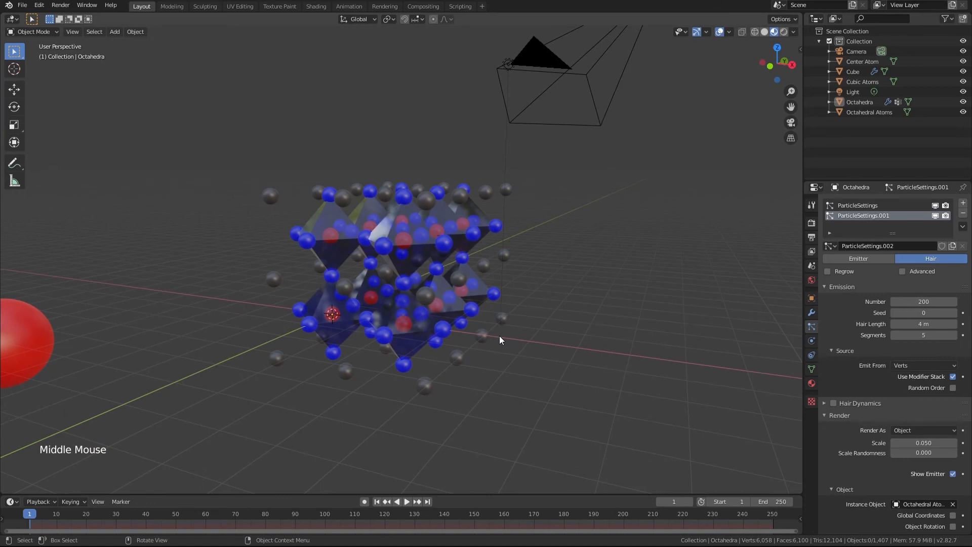
pyautogui.press('ctrl+alt+KP_0')
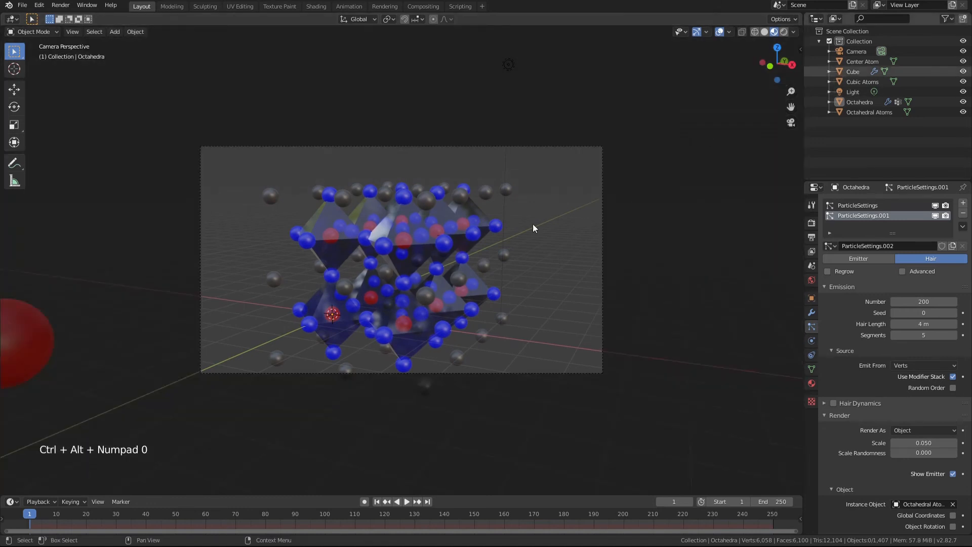
# Reframe the camera higher and farther back, at about X 8.75, Y -13.73, Z 6.06 m, with Lock Camera to View enabled only during the adjustment.
pyautogui.click(556, 145)
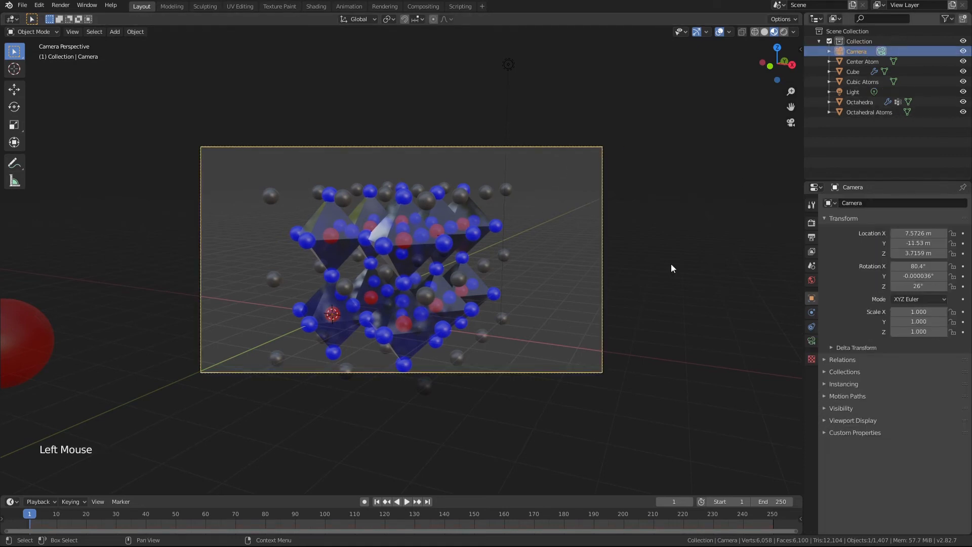
pyautogui.press('n')
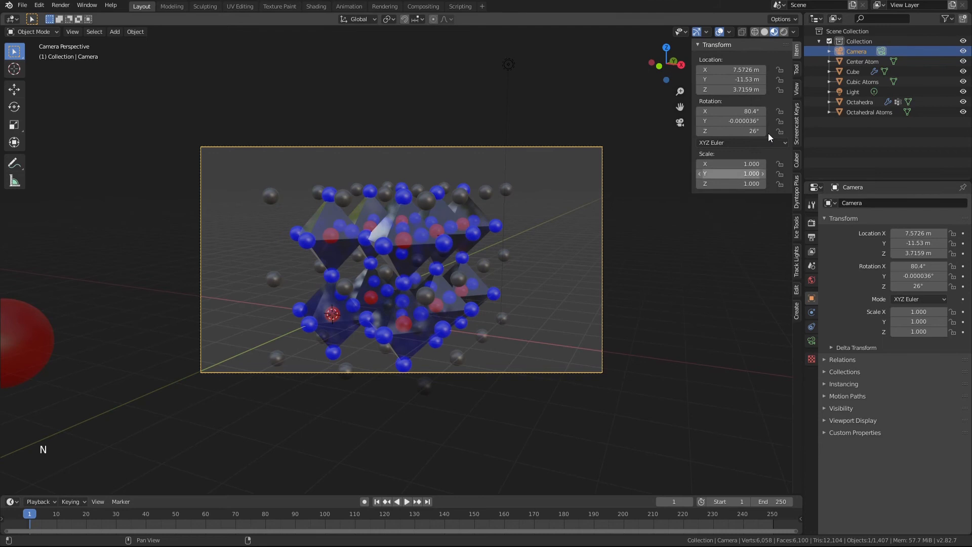
pyautogui.click(797, 90)
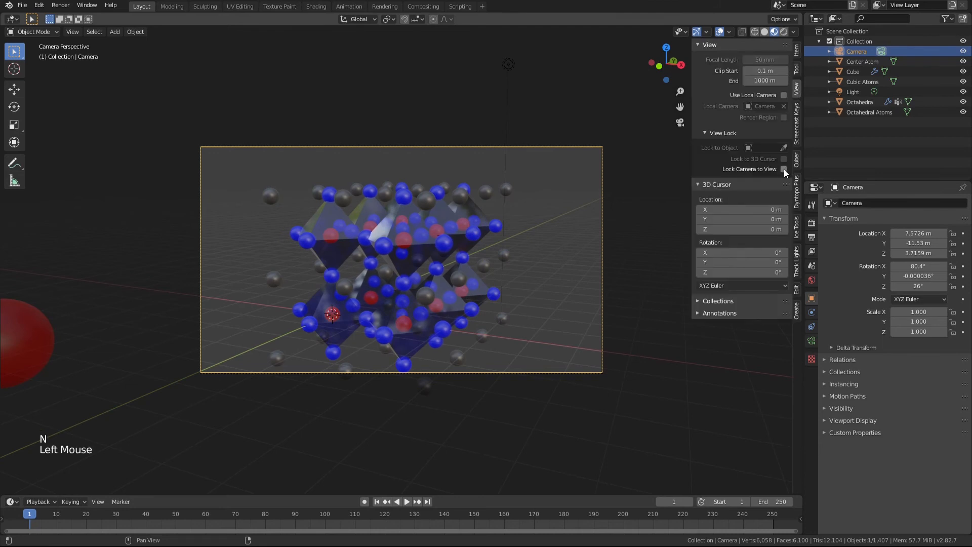
pyautogui.click(784, 169)
pyautogui.moveTo(427, 268)
pyautogui.mouseDown(button='middle')
pyautogui.moveTo(446, 258)
pyautogui.moveTo(430, 242)
pyautogui.moveTo(418, 267)
pyautogui.moveTo(424, 257)
pyautogui.mouseUp(button='middle')
pyautogui.scroll(-2, 430, 244)
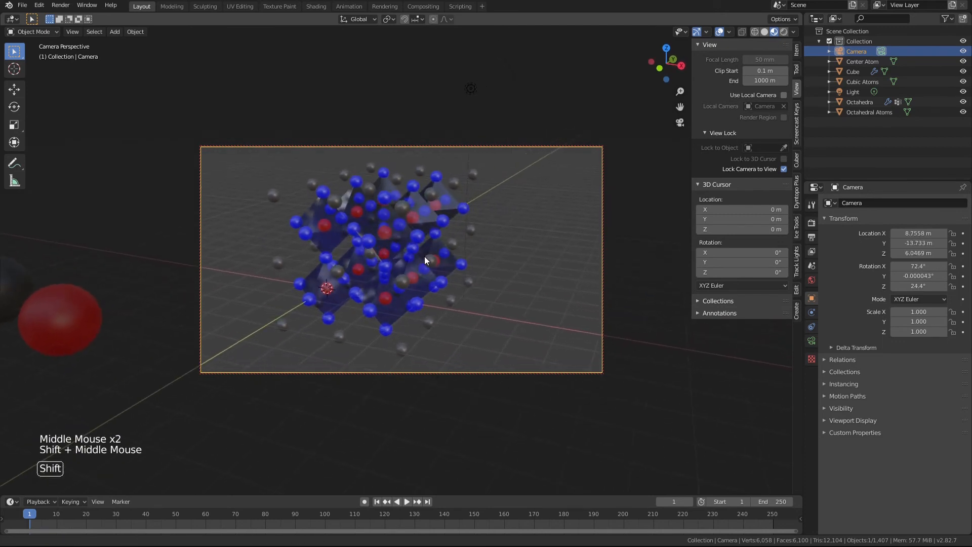
pyautogui.click(784, 169)
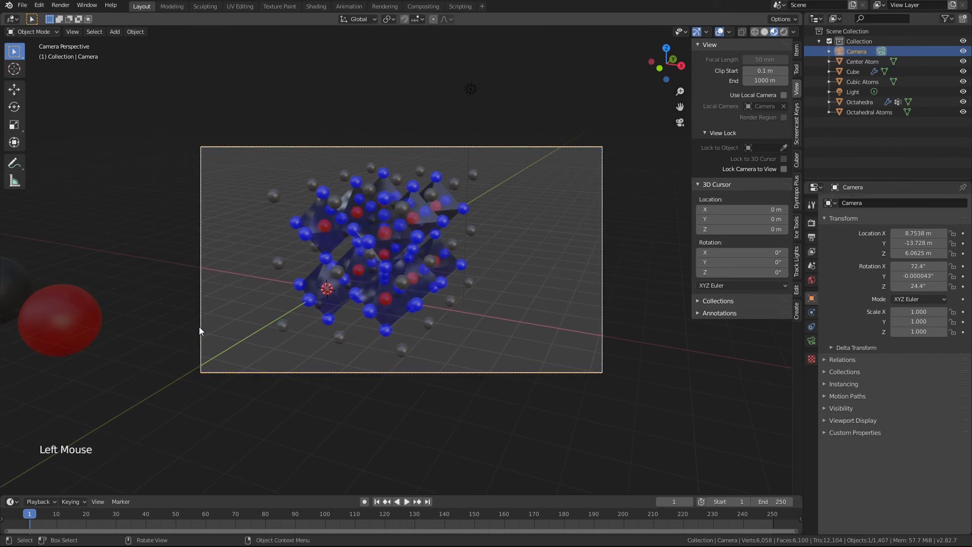
# Set the render scale of the cube's Cubic Atoms particles to 0.075.
pyautogui.doubleClick(272, 200)
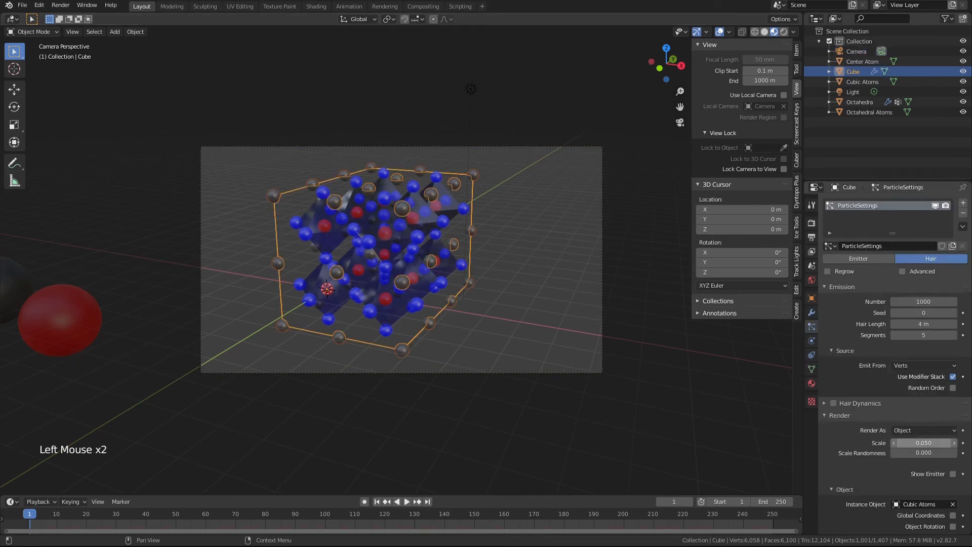
pyautogui.moveTo(923, 444); pyautogui.dragTo(925, 443)
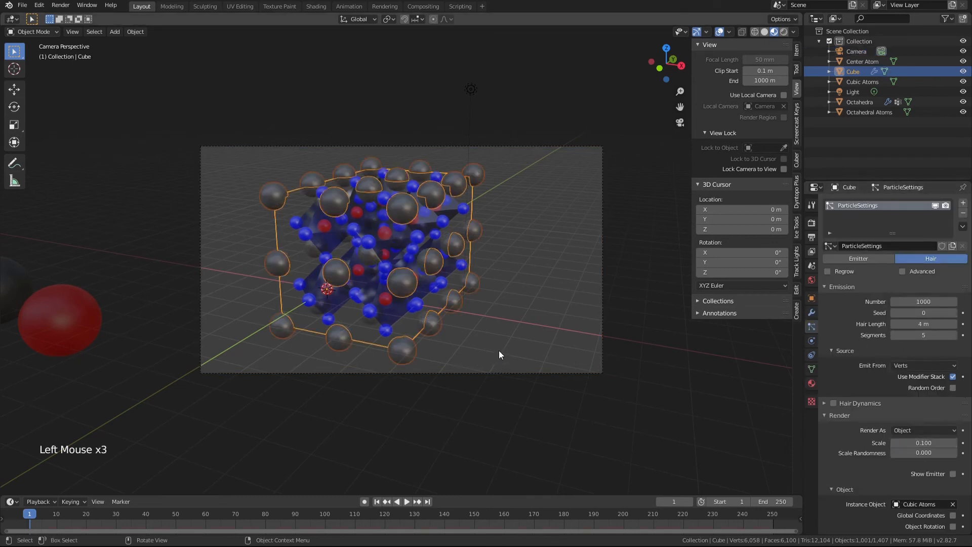
pyautogui.click(912, 443)
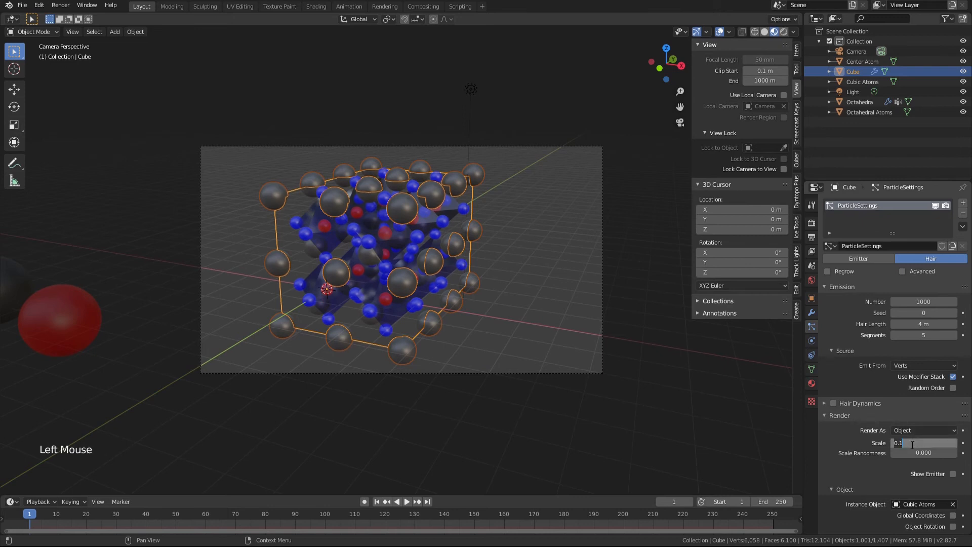
pyautogui.write('.075')
pyautogui.press('Return')
pyautogui.click(402, 272)
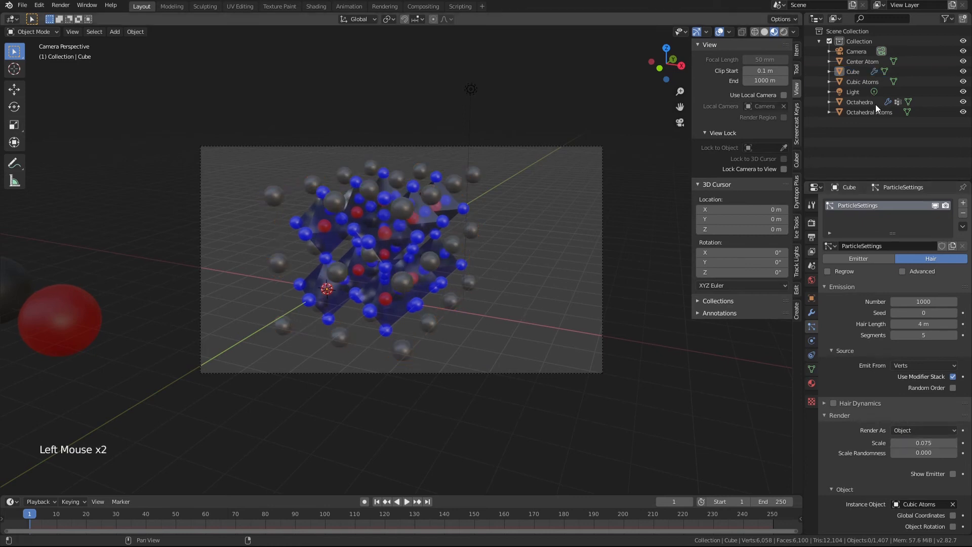
# Turn off the viewport and render display of the Octahedra object's second particle system.
pyautogui.click(315, 235)
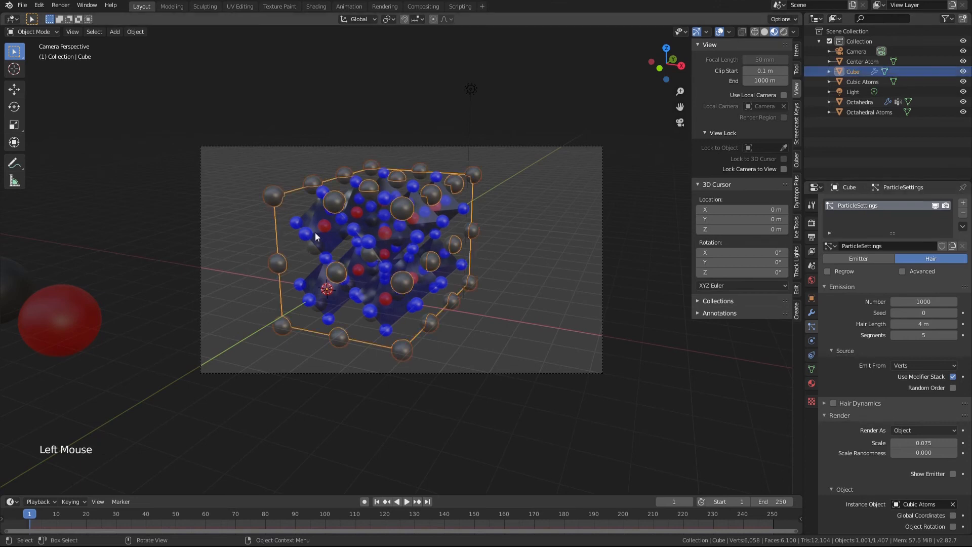
pyautogui.click(310, 233)
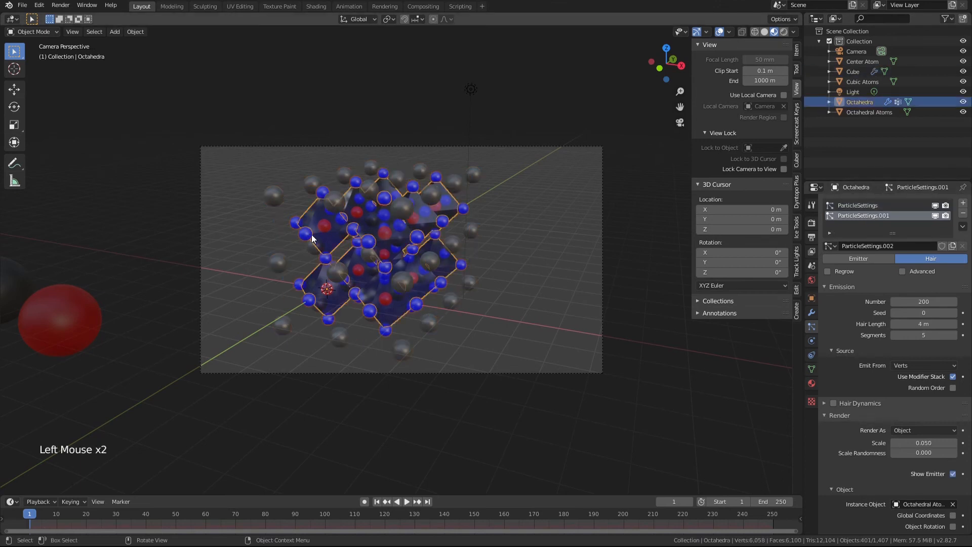
pyautogui.click(934, 216)
pyautogui.click(946, 217)
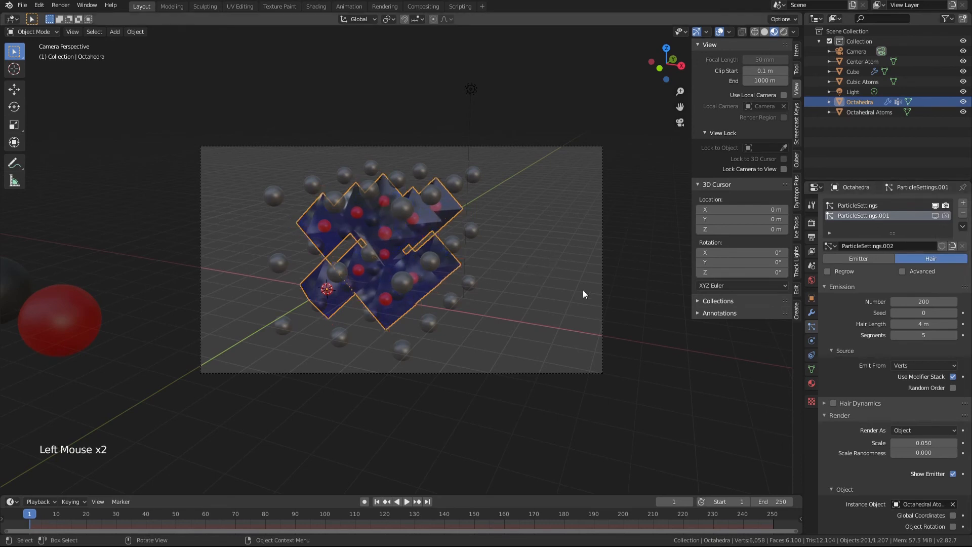
# Set the count of the cube's second Array modifier, offset along Y, to 5.
pyautogui.click(278, 199)
pyautogui.click(811, 314)
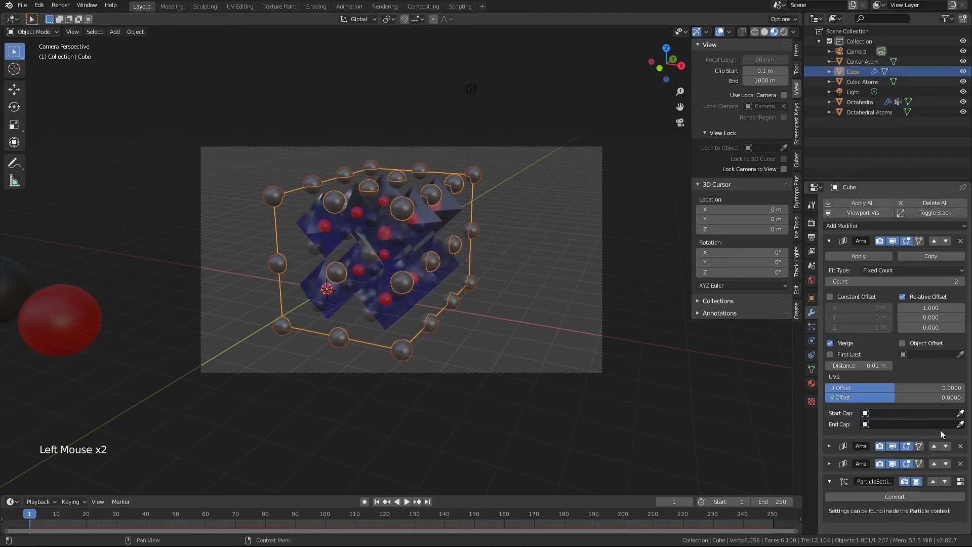
pyautogui.click(829, 447)
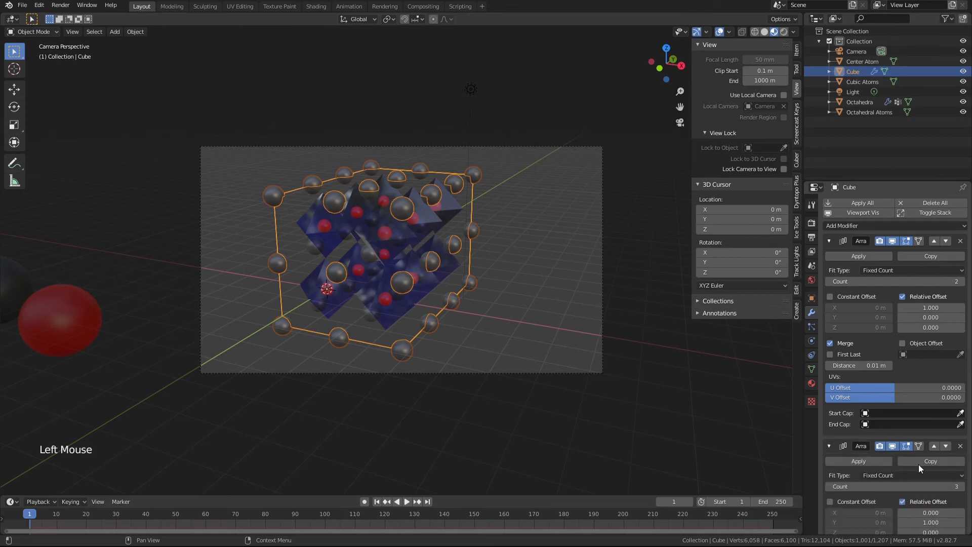
pyautogui.click(962, 487)
pyautogui.click(962, 487)
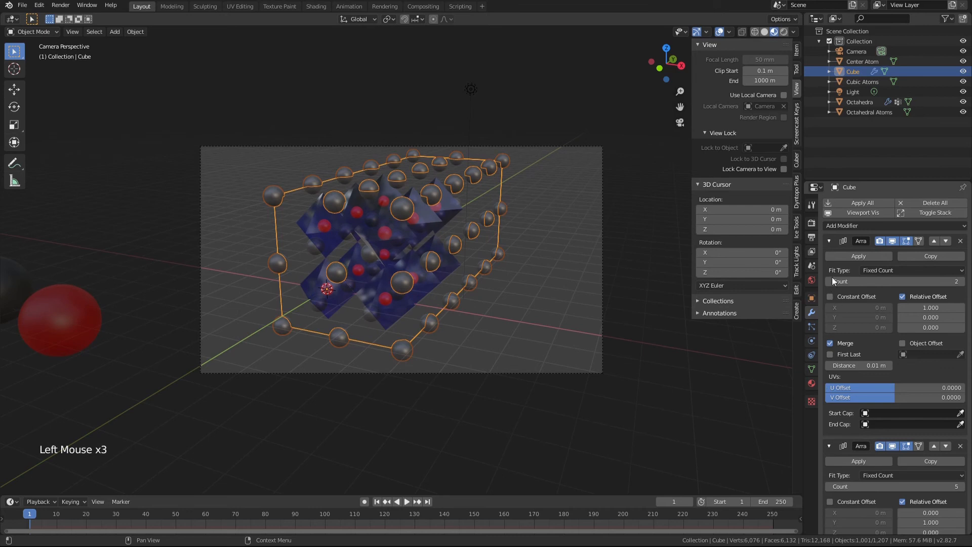
# Set the count of the cube's first Array modifier, offset along X, to 3.
pyautogui.click(830, 240)
pyautogui.click(830, 241)
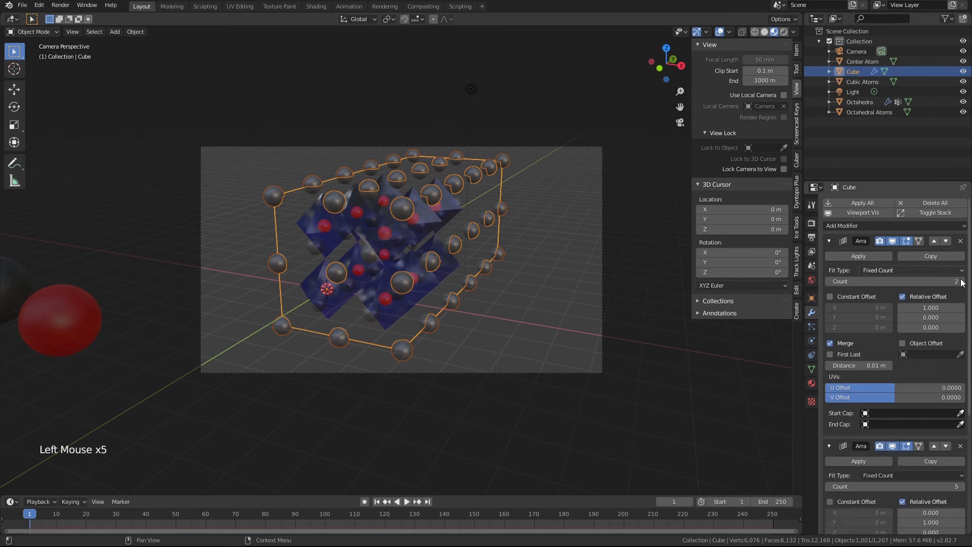
pyautogui.click(961, 281)
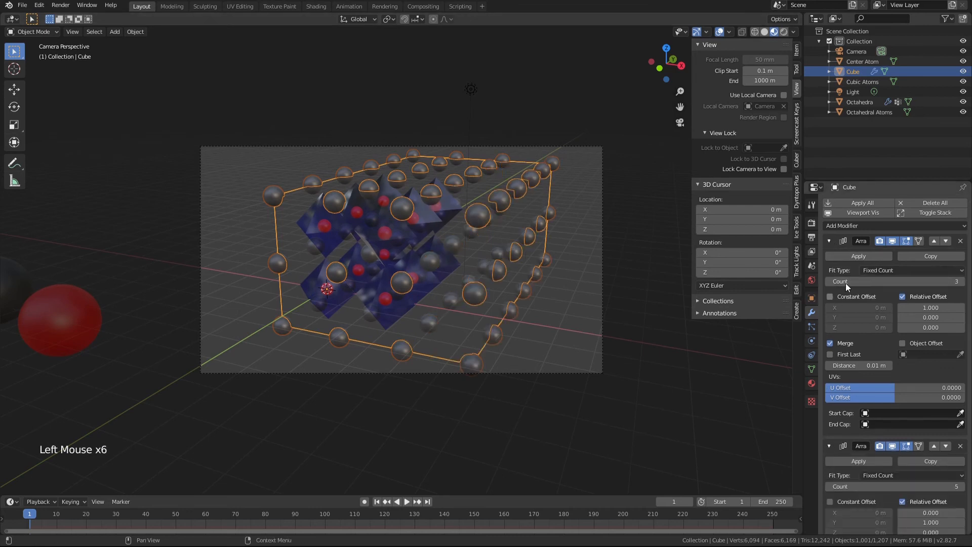
pyautogui.hotkey('ctrl', 'z')
pyautogui.hotkey('ctrl', 'z')
pyautogui.hotkey('ctrl', 'z')
pyautogui.hotkey('ctrl', 'z')
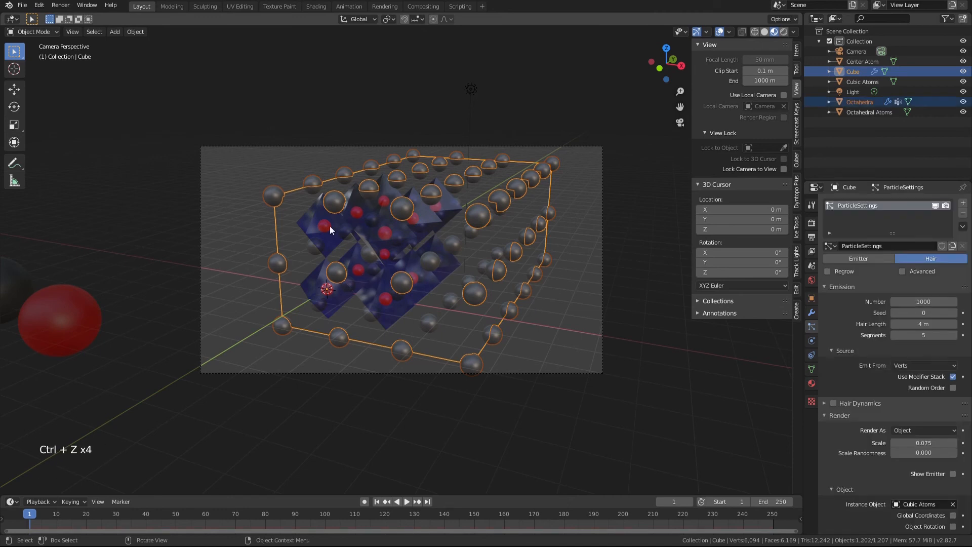
pyautogui.click(317, 239)
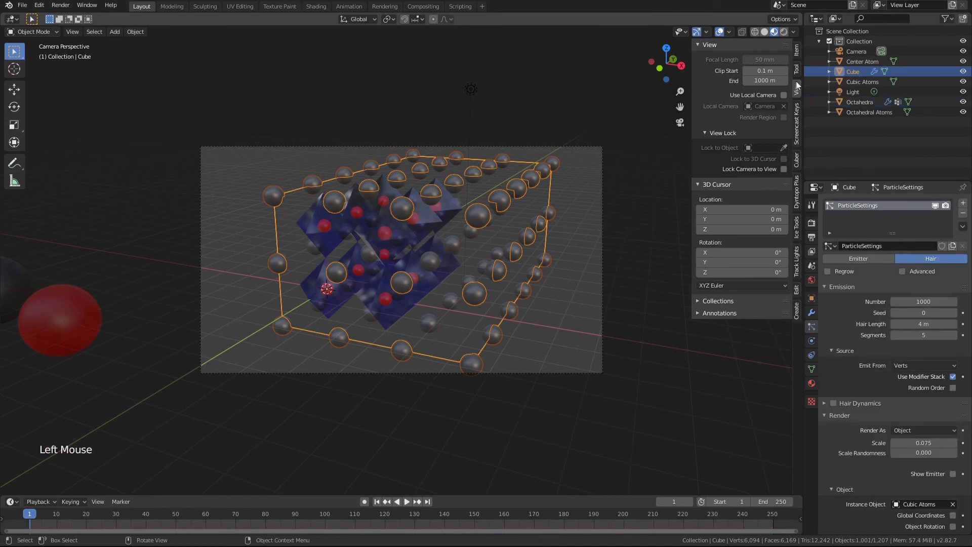
# Set the count of the Octahedra object's first Array modifier, offset along X, to 3.
pyautogui.click(865, 102)
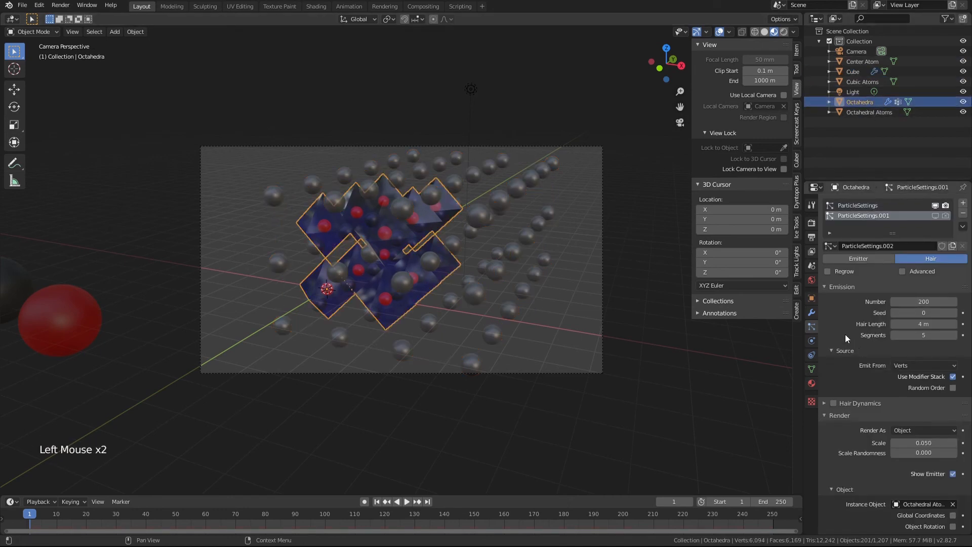
pyautogui.click(810, 314)
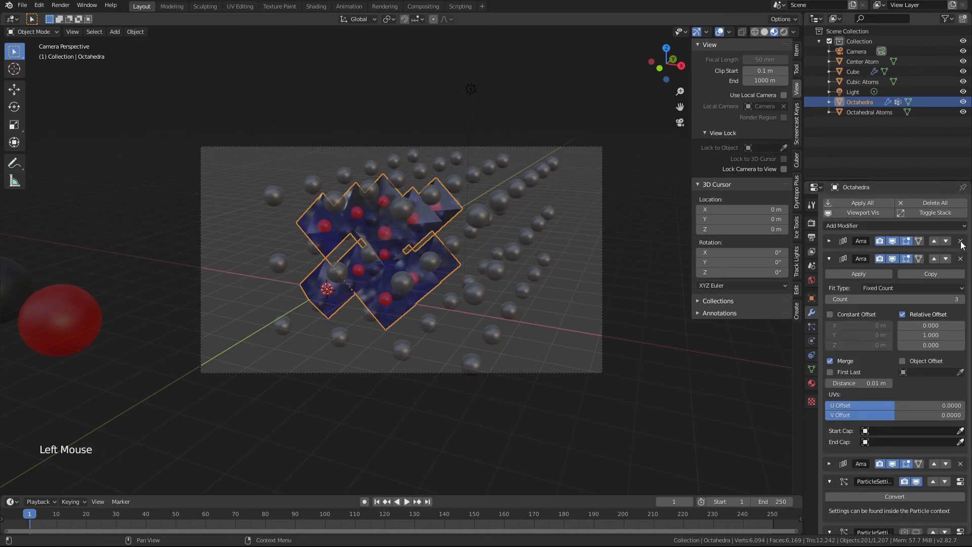
pyautogui.scroll(-5, 864, 493)
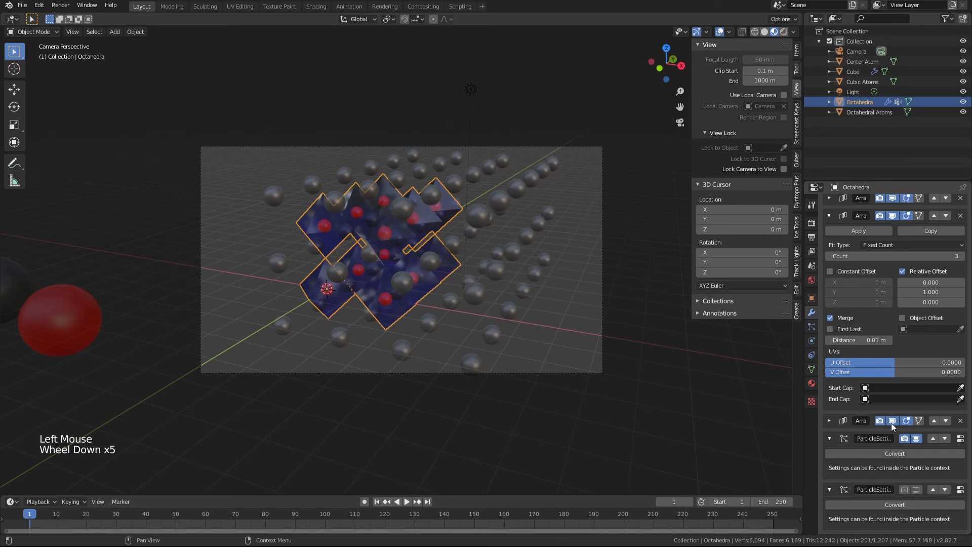
pyautogui.scroll(4, 867, 267)
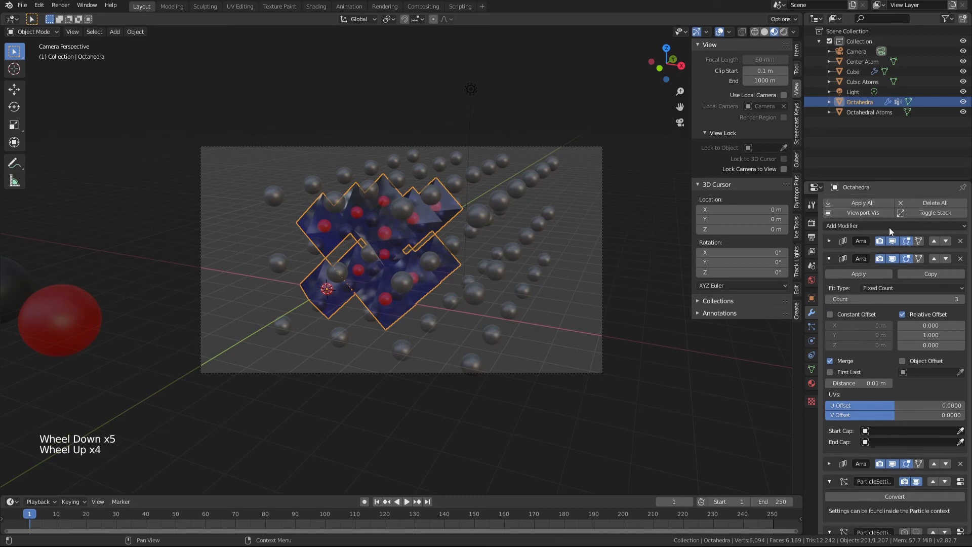
pyautogui.click(829, 241)
pyautogui.moveTo(893, 282); pyautogui.dragTo(904, 286)
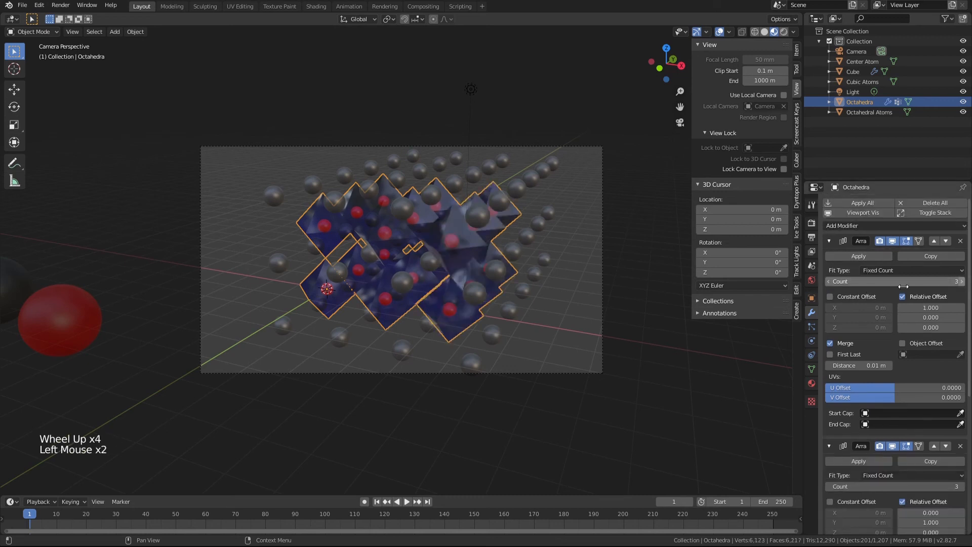
# Set the count of the Octahedra object's second Array modifier, offset along Y, to 5.
pyautogui.click(829, 241)
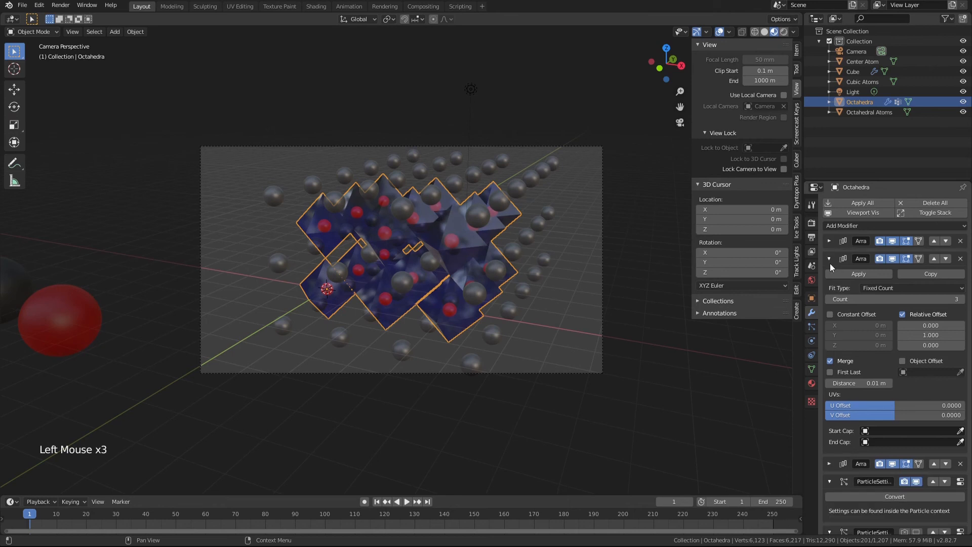
pyautogui.click(961, 300)
pyautogui.click(961, 300)
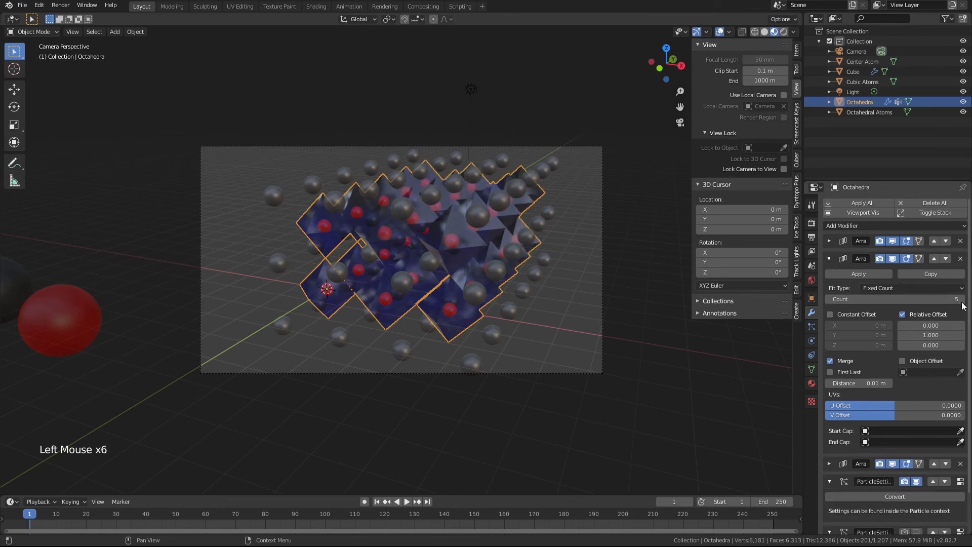
# Deselect the octahedra and hide the 3D viewport's sidebar.
pyautogui.click(567, 330)
pyautogui.press('n')
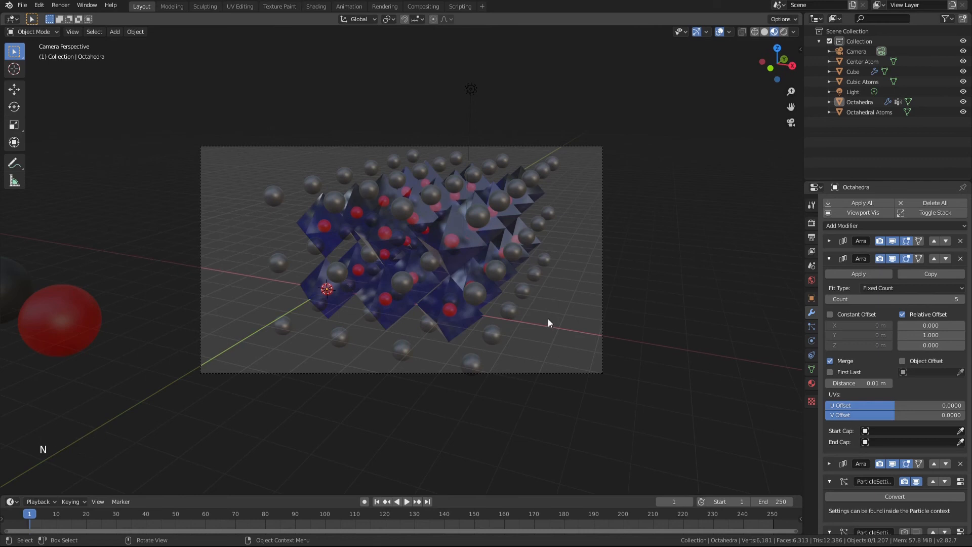
pyautogui.scroll(4, 549, 319)
pyautogui.scroll(-1, 548, 318)
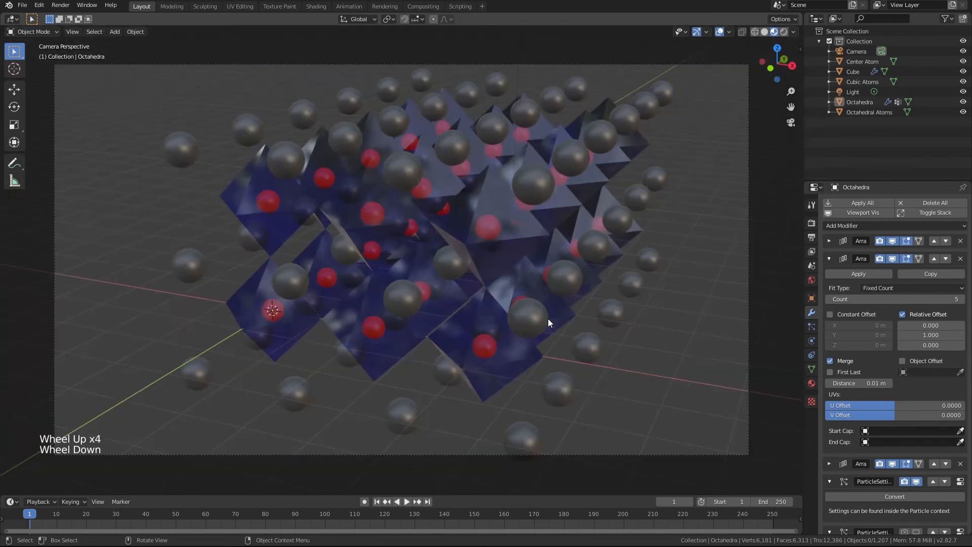
pyautogui.scroll(-1, 547, 323)
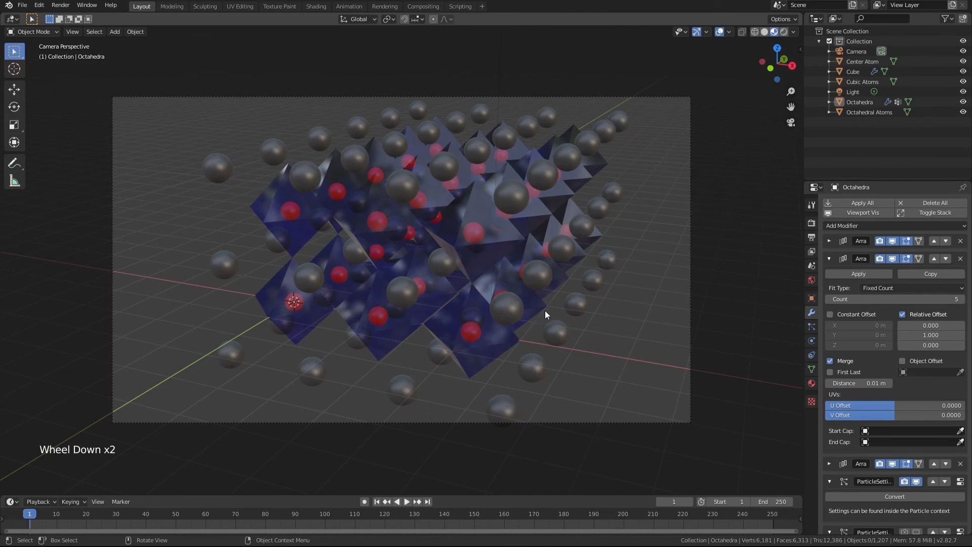
# Split a new area off the 3D viewport and make it a Shader Editor showing the World nodes.
pyautogui.moveTo(320, 495); pyautogui.dragTo(320, 476)
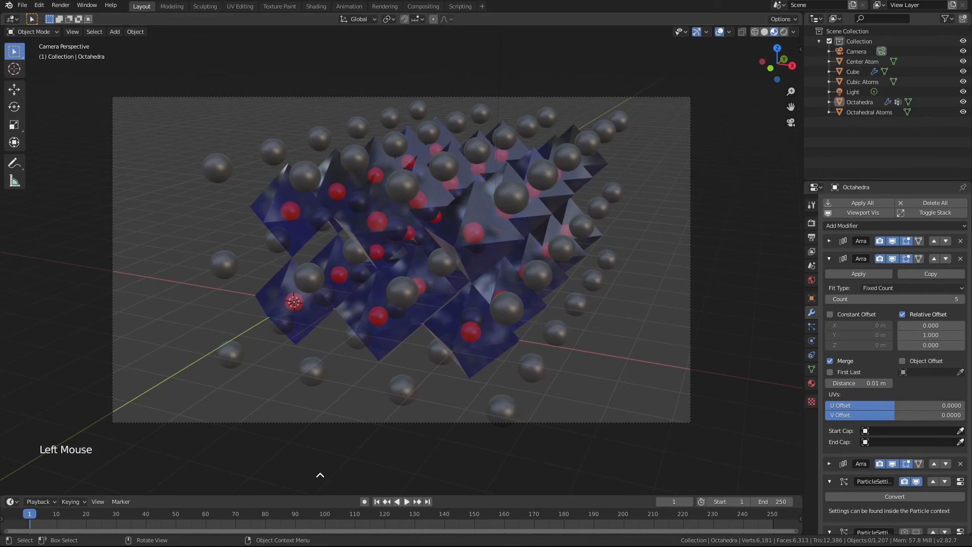
pyautogui.press('Escape')
pyautogui.moveTo(3, 489); pyautogui.dragTo(434, 449)
pyautogui.hotkey('shift', 'F3')
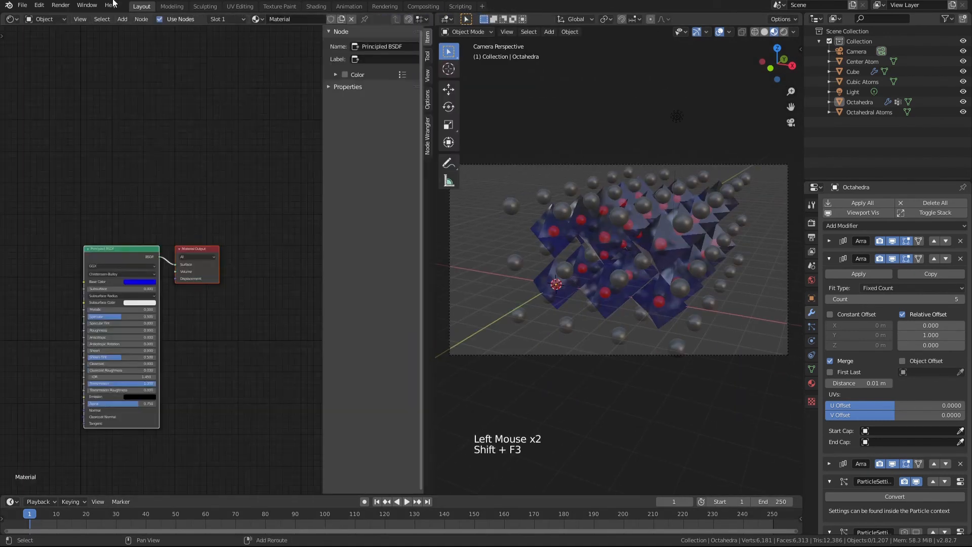
pyautogui.moveTo(33, 21); pyautogui.dragTo(47, 44)
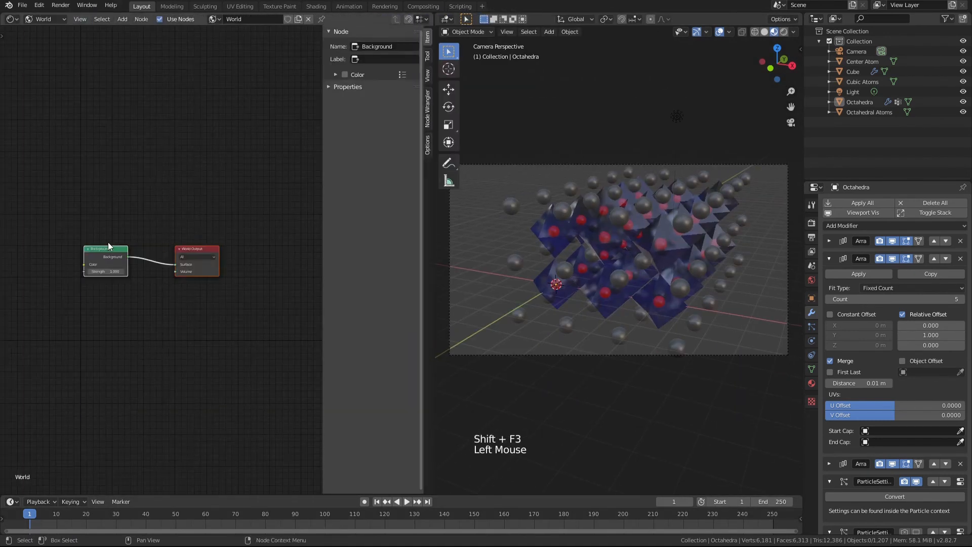
# Add an Environment Texture setup to the world's Background node, load forest.exr into it, and remove the Shader Editor area.
pyautogui.click(111, 251)
pyautogui.hotkey('ctrl', 't')
pyautogui.click(74, 245)
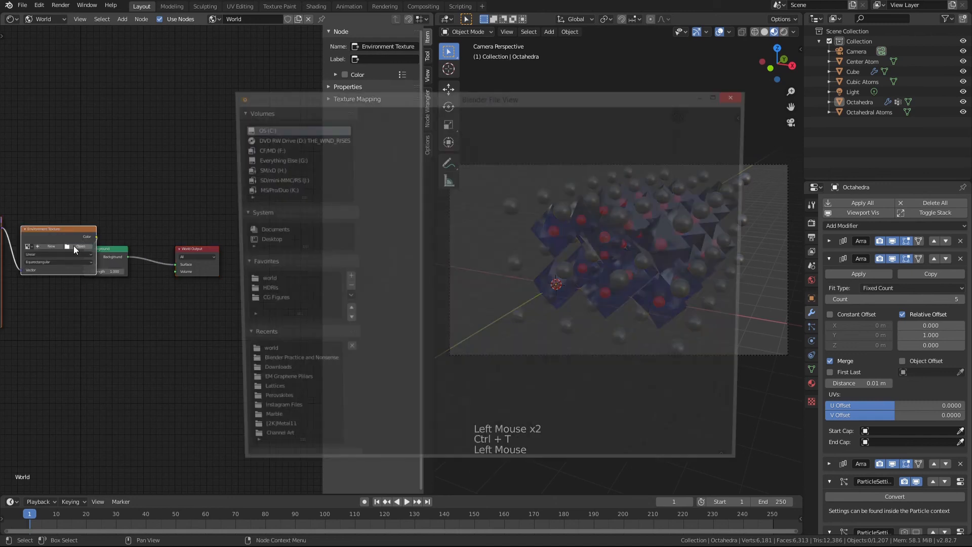
pyautogui.click(263, 282)
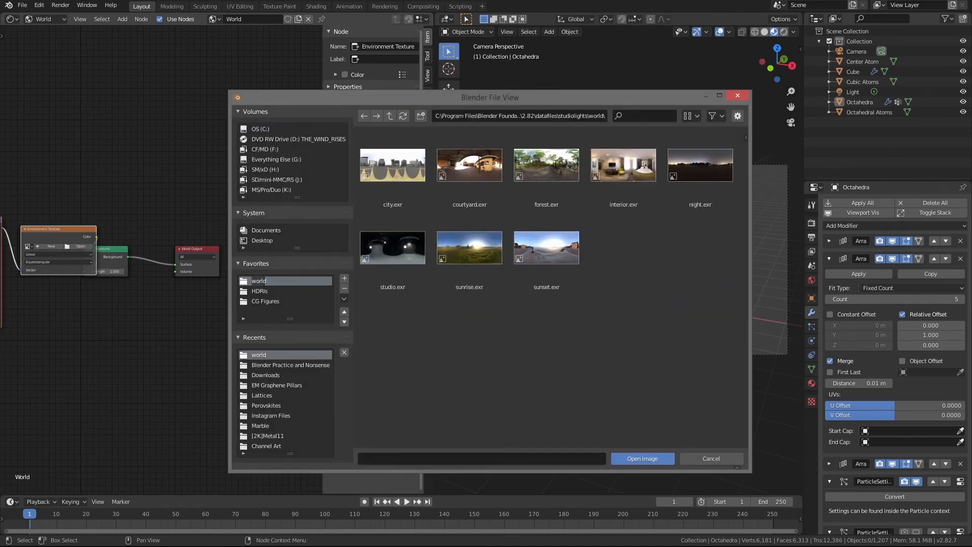
pyautogui.doubleClick(555, 163)
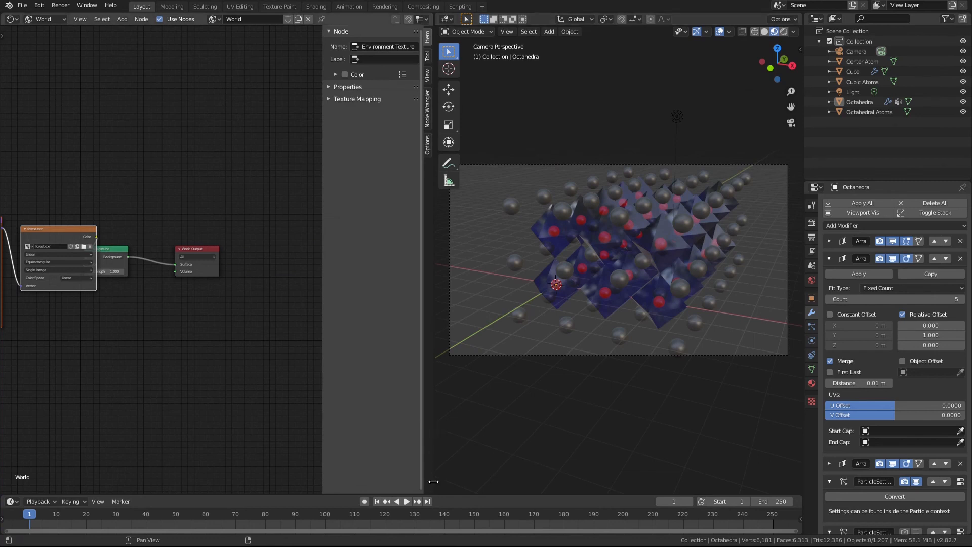
pyautogui.moveTo(432, 494); pyautogui.dragTo(354, 476)
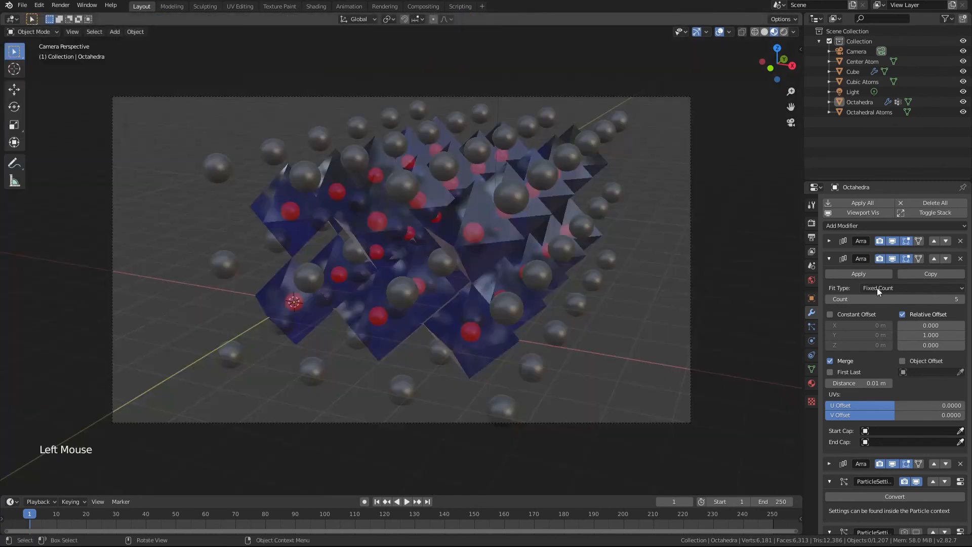
# Enable the Transparent film option in the Eevee render settings.
pyautogui.click(811, 225)
pyautogui.click(826, 393)
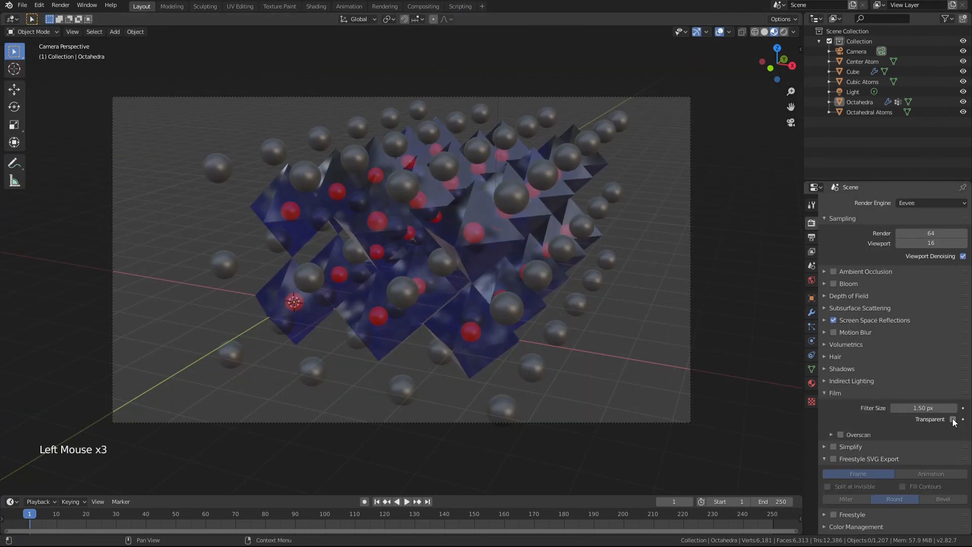
pyautogui.click(952, 420)
pyautogui.click(826, 394)
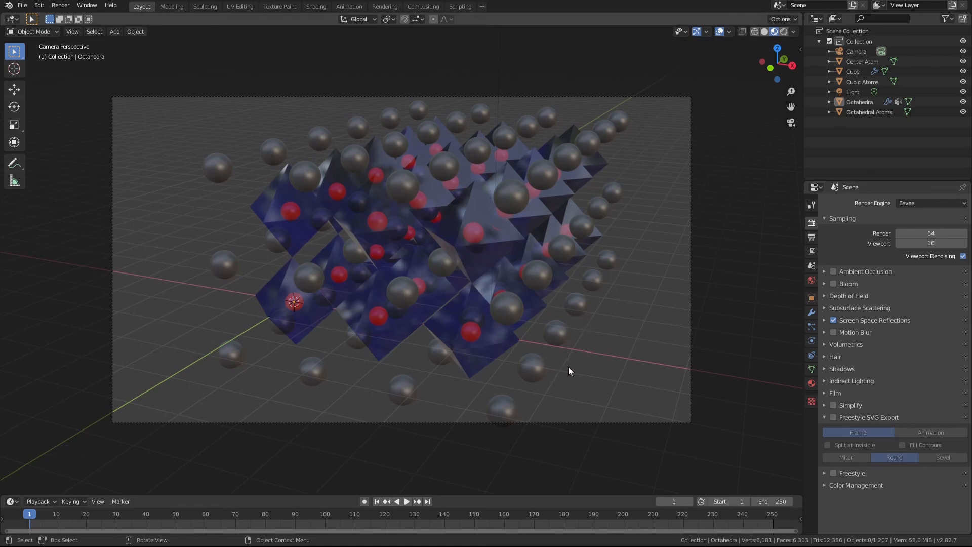
# Render the camera view as a still image, view the whole frame, and close the render window.
pyautogui.click(601, 374)
pyautogui.press('F12')
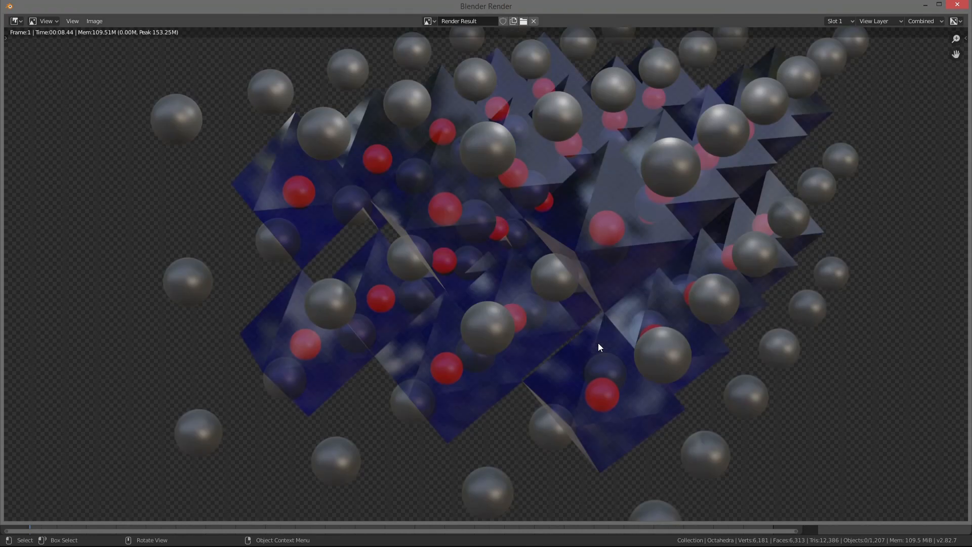
pyautogui.scroll(-1, 598, 342)
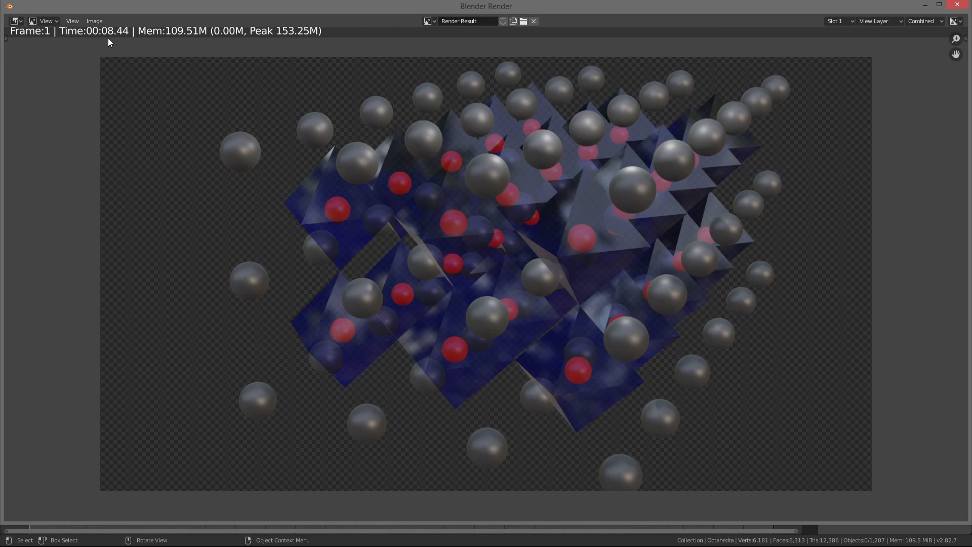
pyautogui.click(957, 4)
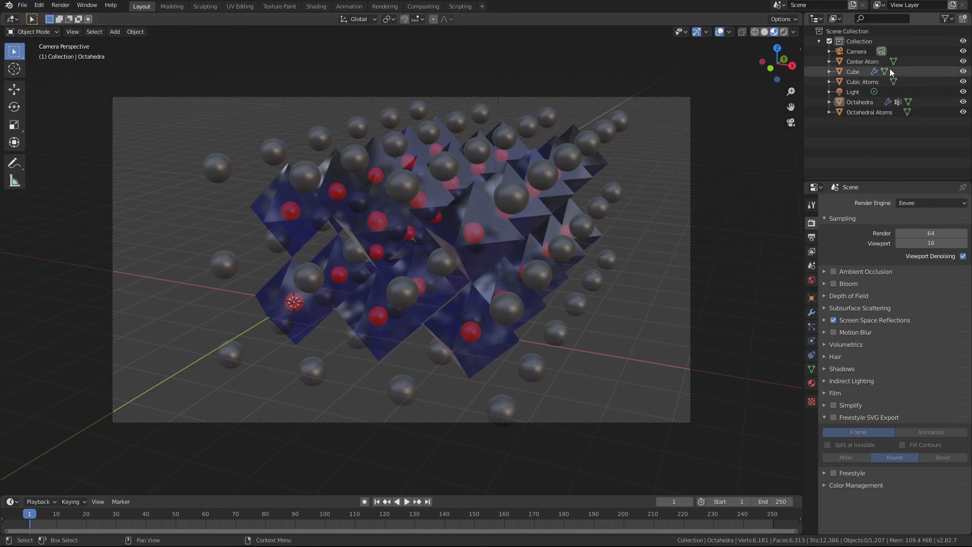
# Set the Metallic value of the Cubic Atoms material to 1.000.
pyautogui.click(863, 81)
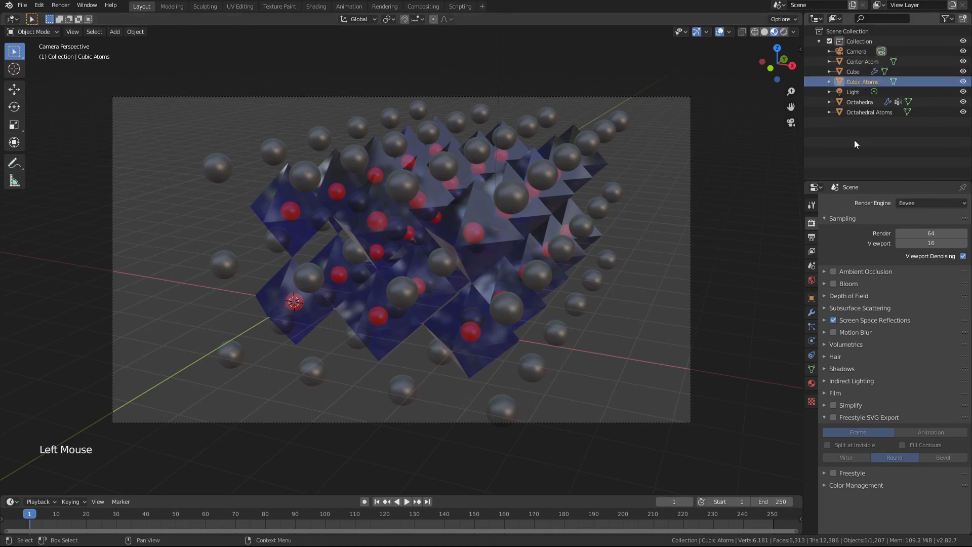
pyautogui.click(811, 383)
pyautogui.scroll(6, 911, 299)
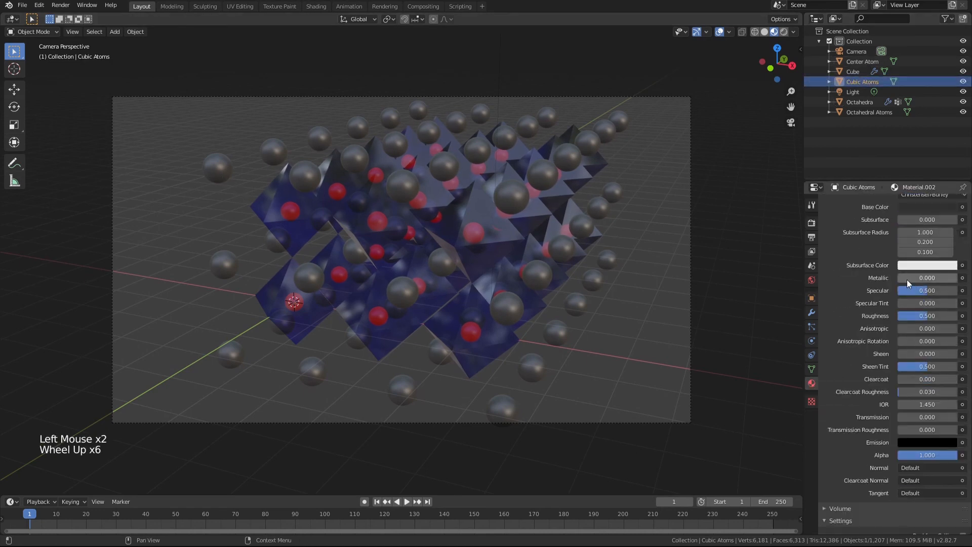
pyautogui.click(908, 280)
pyautogui.moveTo(927, 277); pyautogui.dragTo(954, 277)
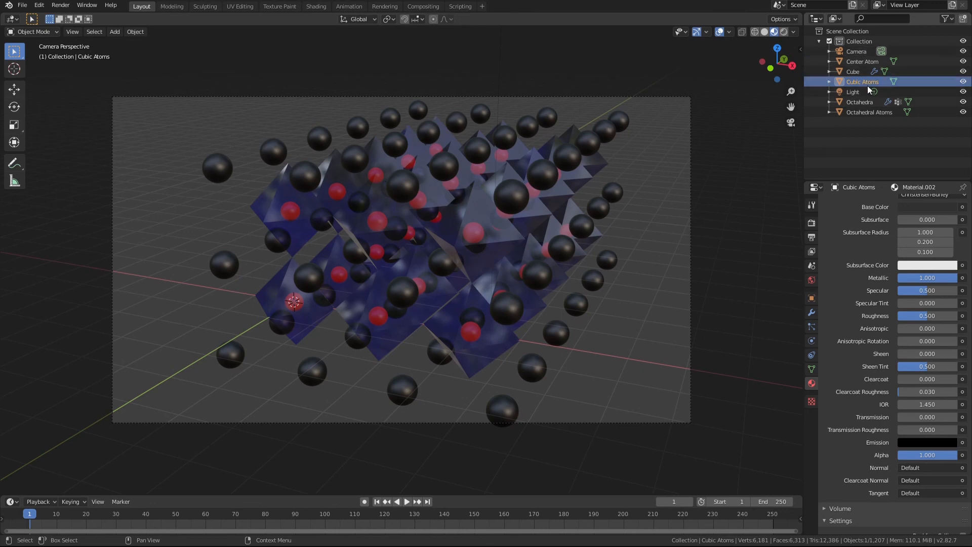
pyautogui.click(224, 264)
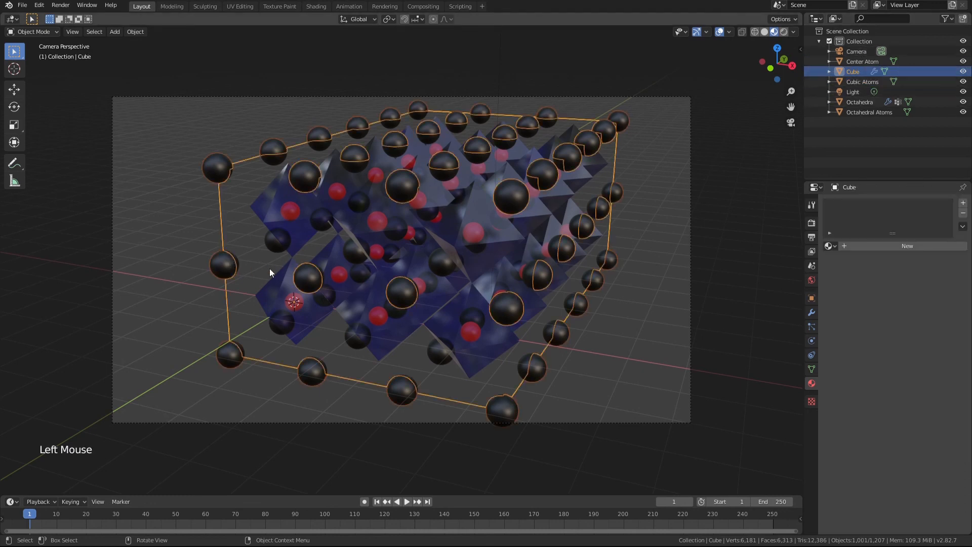
pyautogui.press('g')
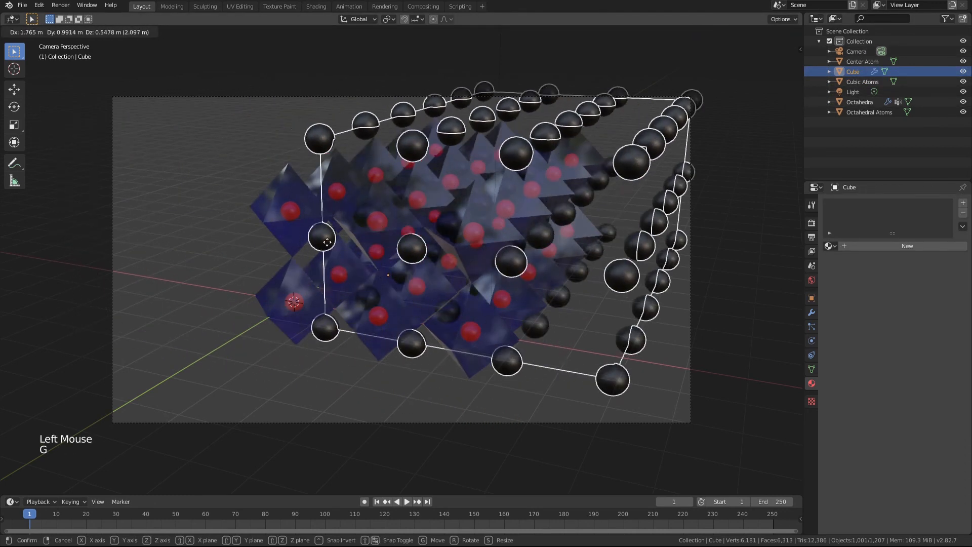
pyautogui.rightClick(276, 247)
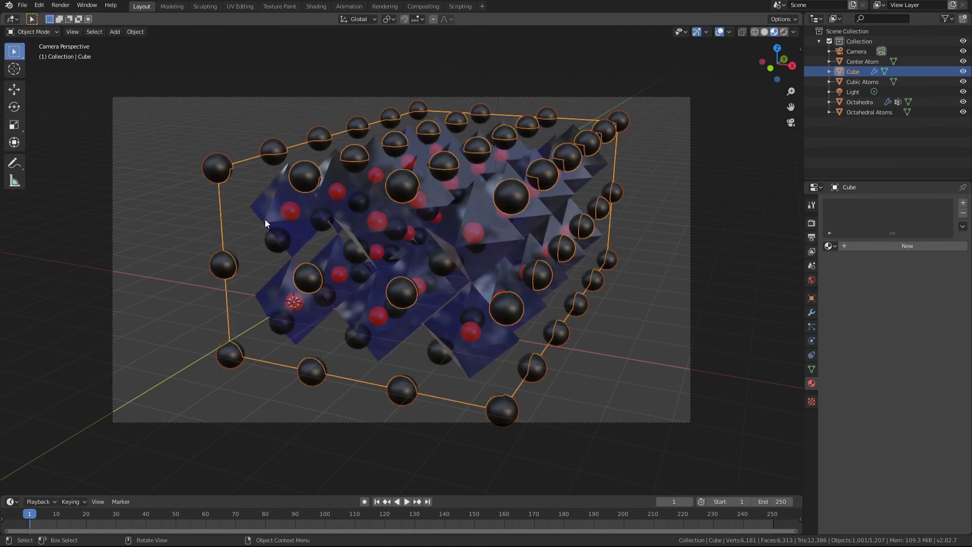
pyautogui.click(265, 220)
pyautogui.click(266, 225)
# Parent the Octahedra object to the Cube using the Object option and expand the Cube's hierarchy in the outliner.
pyautogui.click(861, 103)
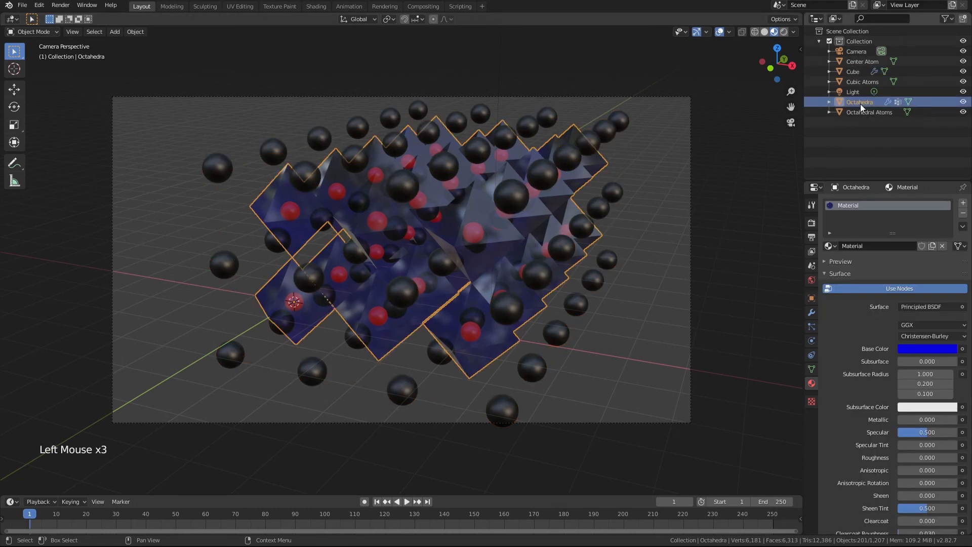
pyautogui.keyDown('shift'); pyautogui.click(228, 259); pyautogui.keyUp('shift')
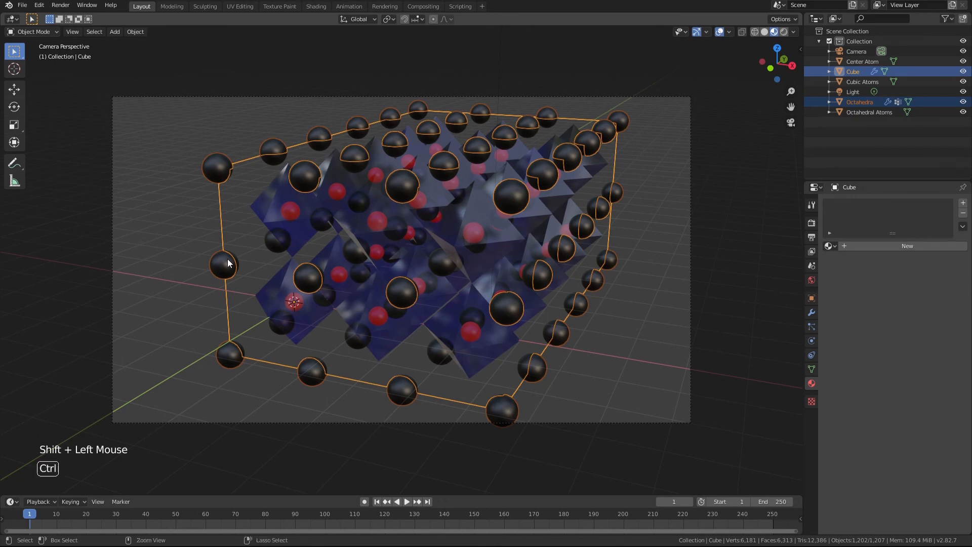
pyautogui.hotkey('ctrl', 'p')
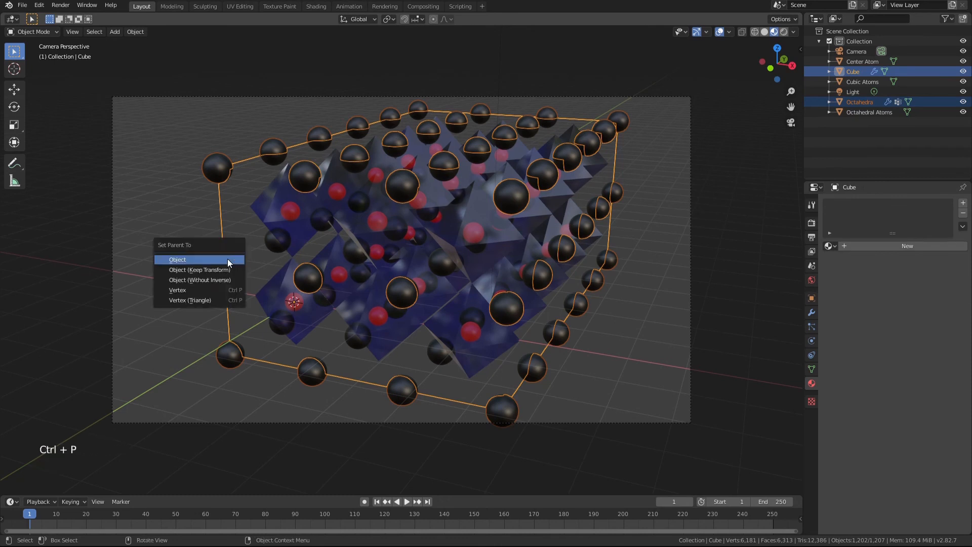
pyautogui.click(227, 259)
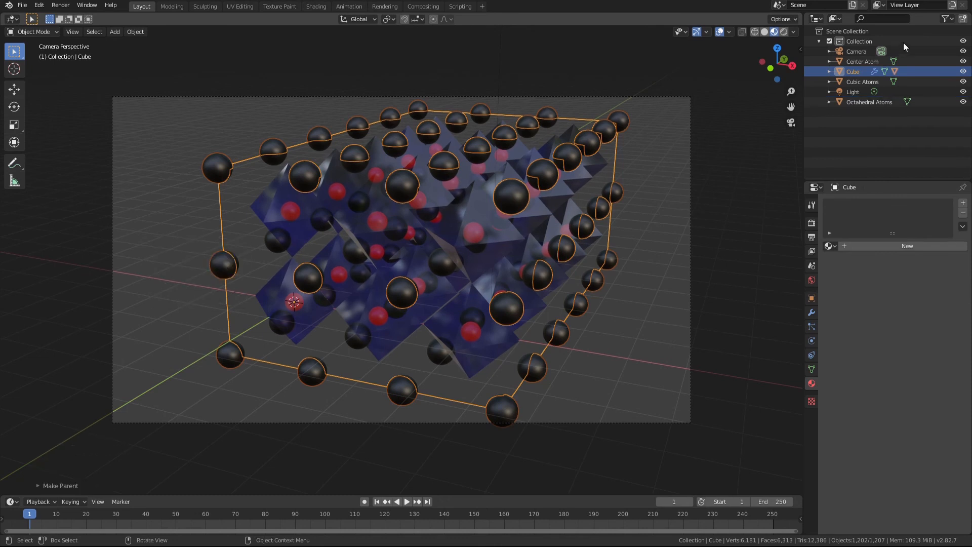
pyautogui.click(828, 72)
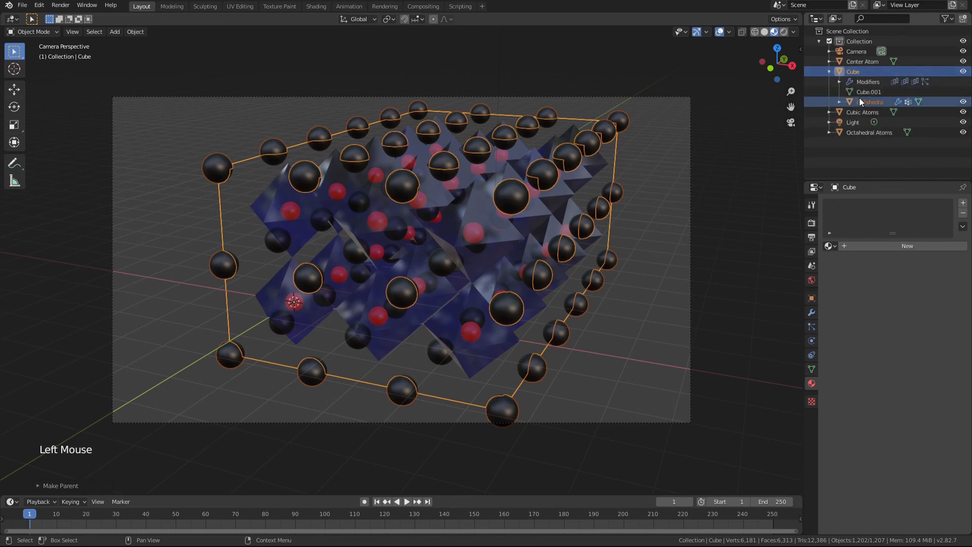
pyautogui.click(839, 102)
pyautogui.click(873, 103)
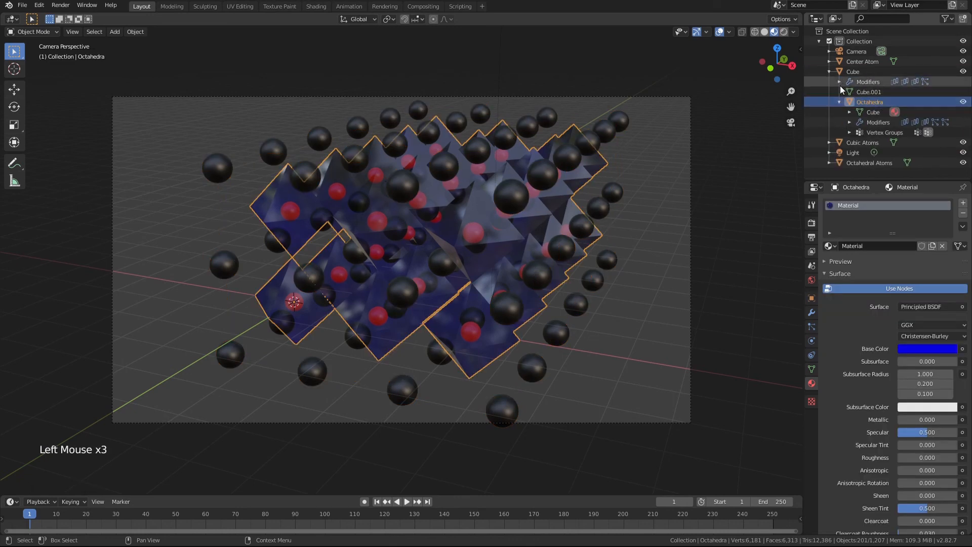
# Try moving and scaling the parent Cube to test whether the octahedra follow it.
pyautogui.click(848, 70)
pyautogui.scroll(-3, 369, 281)
pyautogui.press('g')
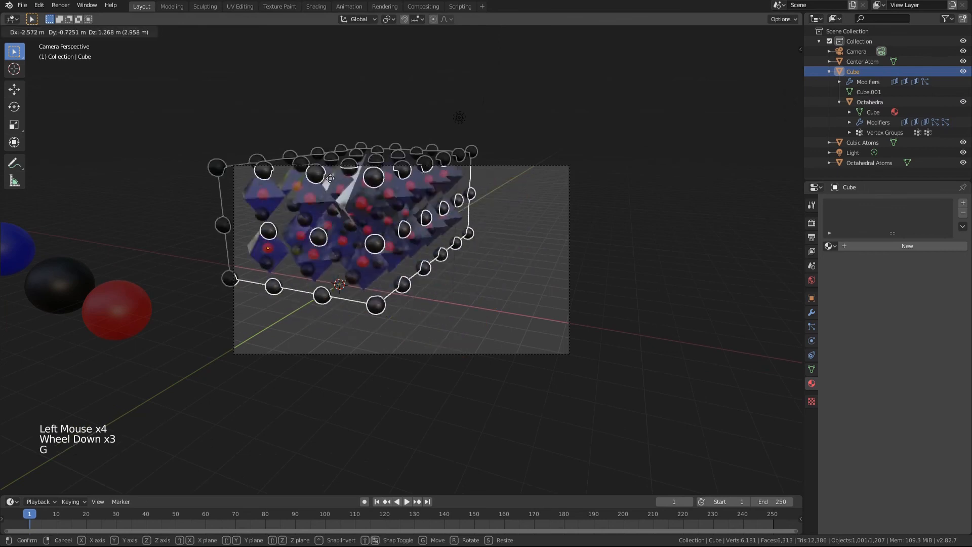
pyautogui.click(361, 274)
pyautogui.press('s')
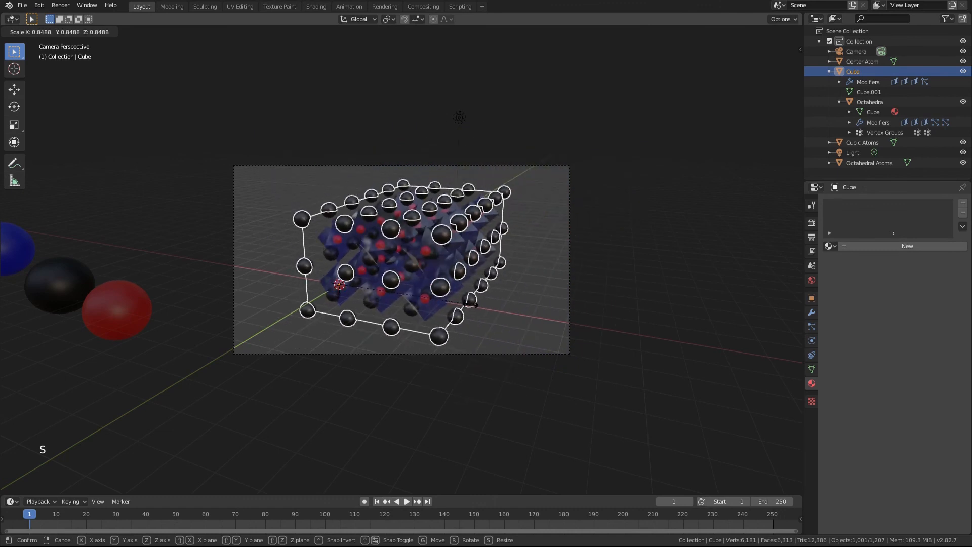
pyautogui.click(470, 304)
pyautogui.click(515, 320)
pyautogui.scroll(2, 515, 320)
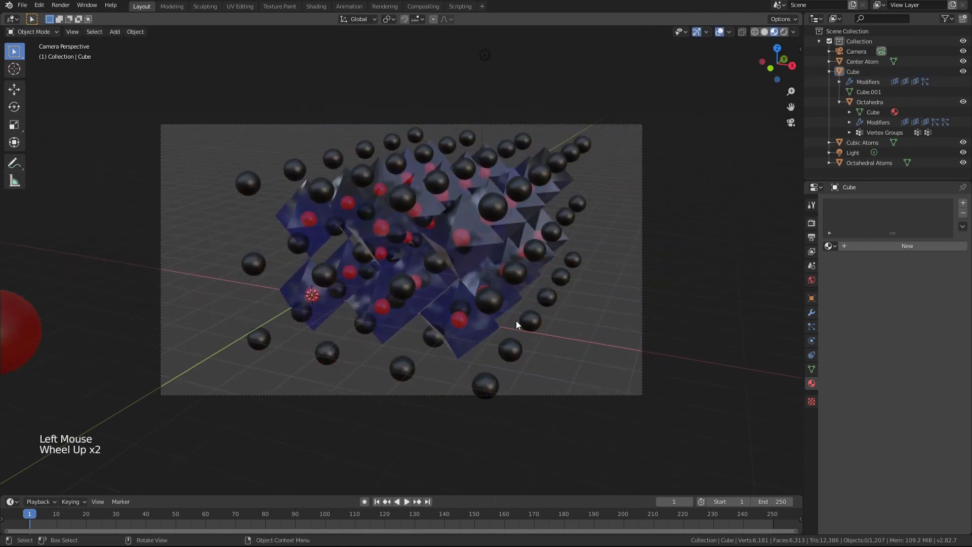
pyautogui.moveTo(519, 315); pyautogui.dragTo(520, 309, button='middle')
pyautogui.scroll(4, 520, 308)
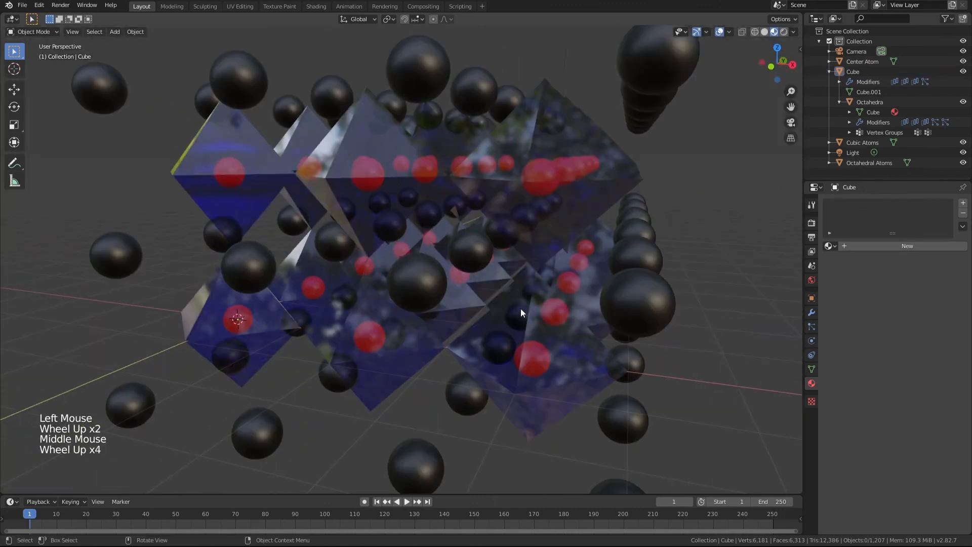
pyautogui.scroll(-2, 521, 312)
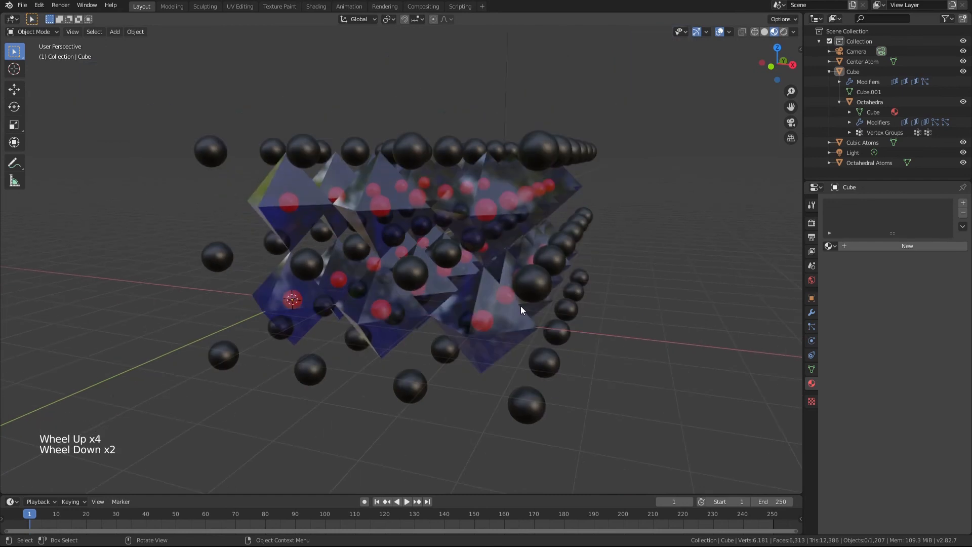